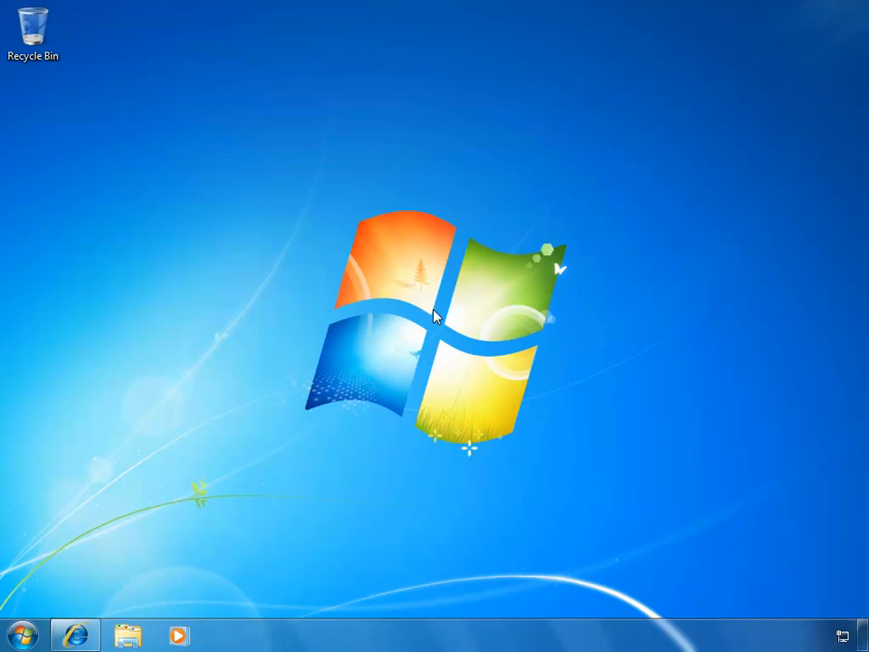
Open the Local Group Policy Editor with gpedit.msc, maximize its window and widen the policy tree.
{"action": "left_click", "coordinate": [27, 638]}
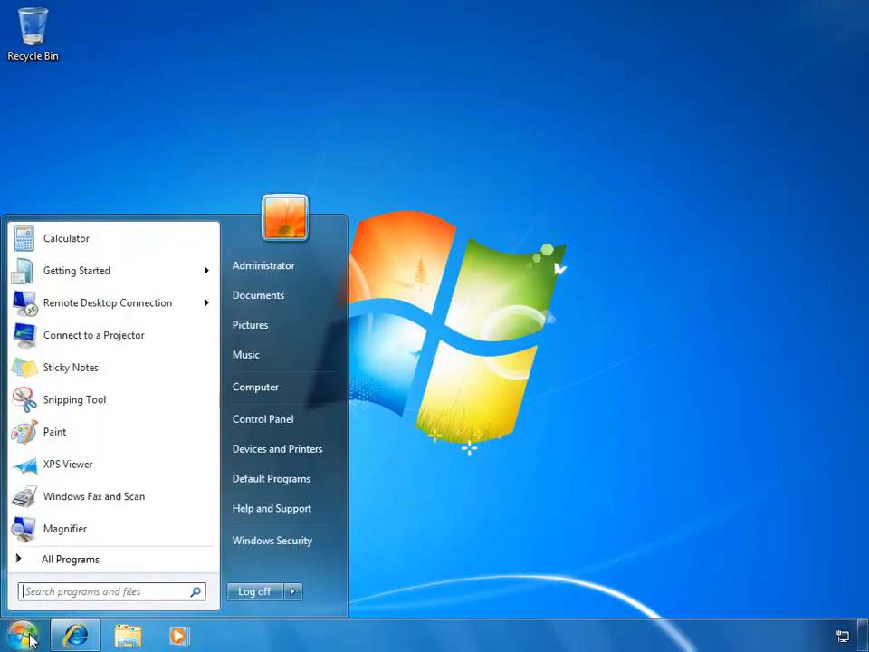
{"action": "type", "text": "gpedit"}
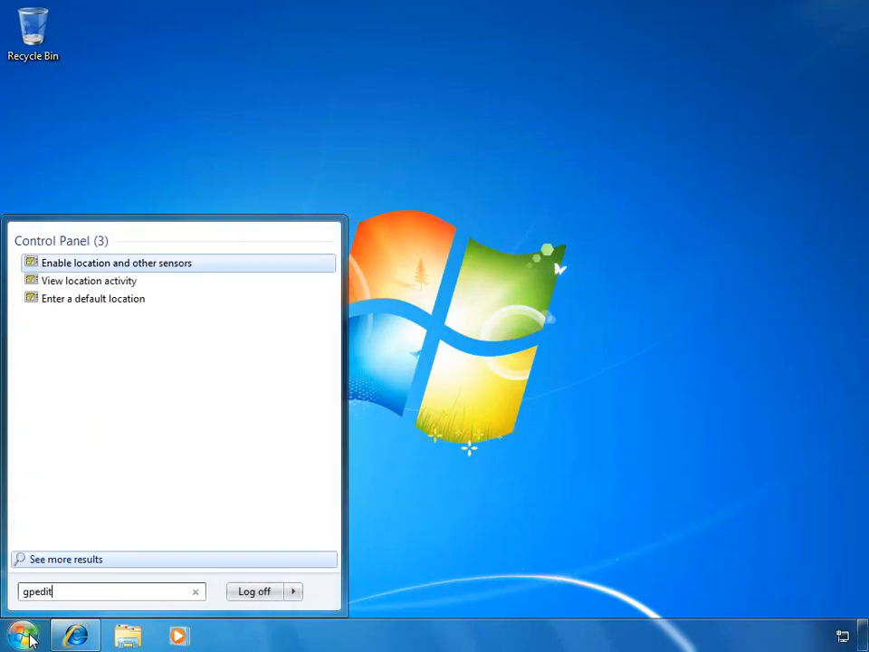
{"action": "type", "text": ".msc"}
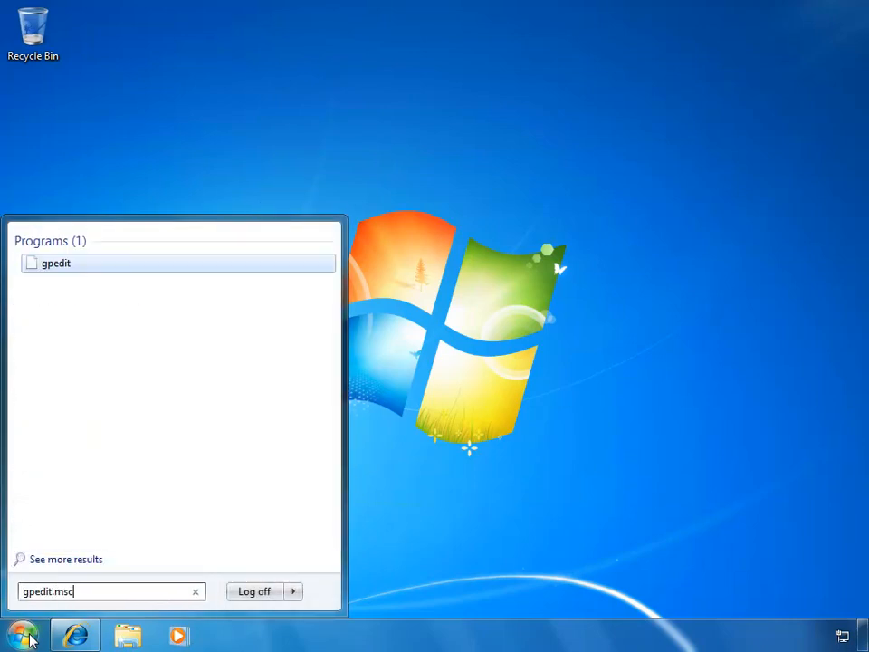
{"action": "key", "text": "Return"}
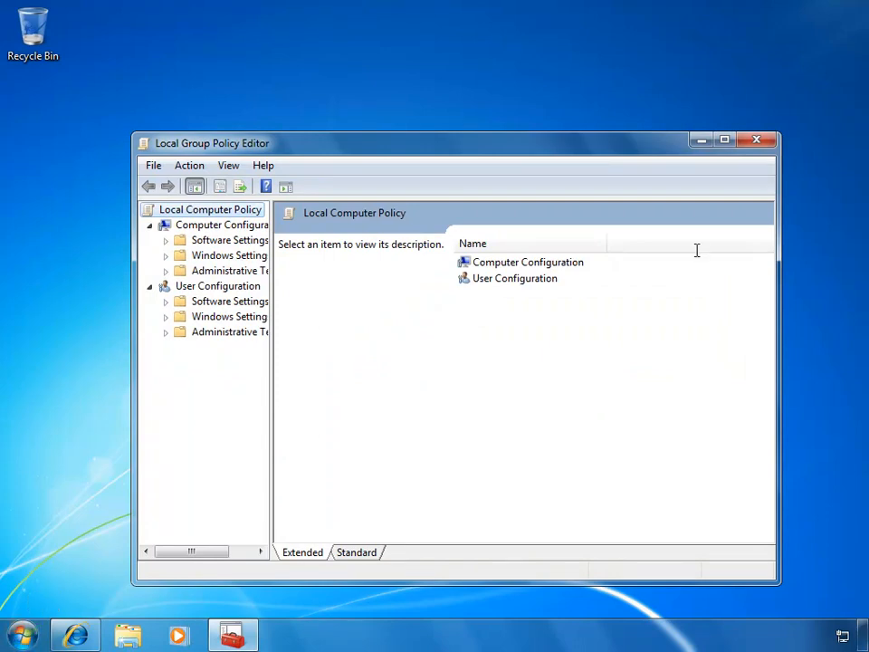
{"action": "left_click", "coordinate": [724, 140]}
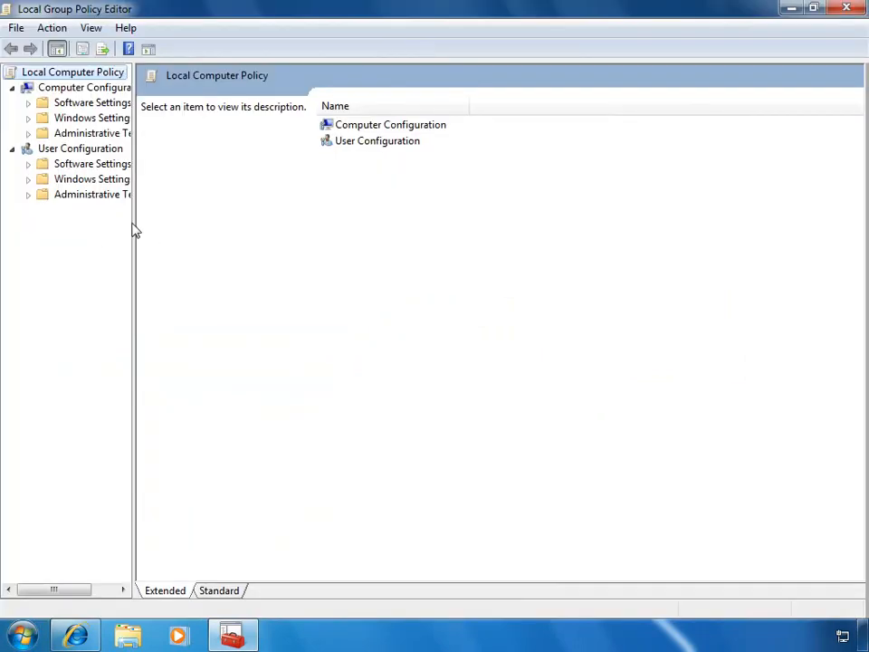
{"action": "left_click_drag", "start_coordinate": [134, 229], "coordinate": [209, 217]}
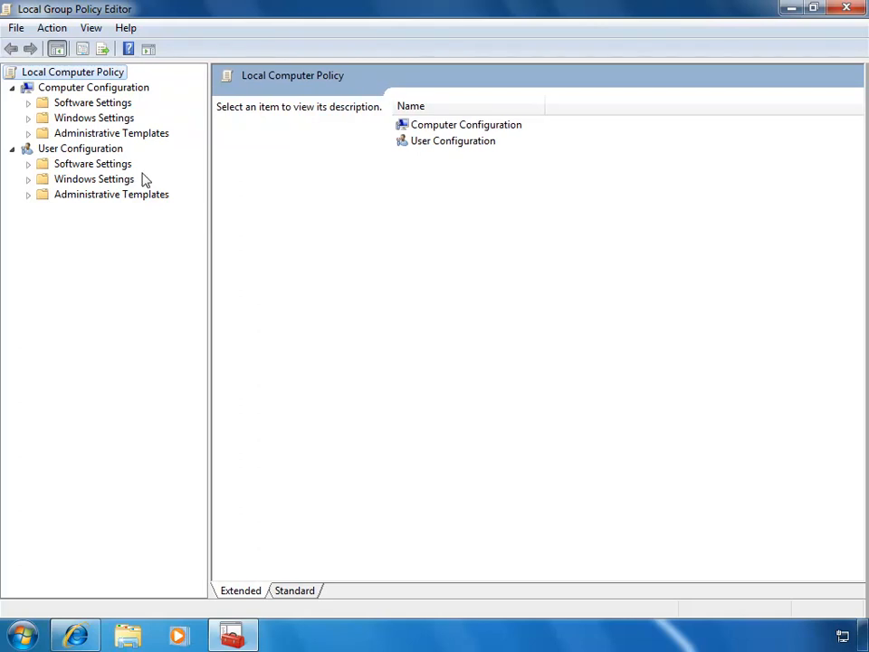
Open AppLocker under Computer Configuration > Windows Settings > Security Settings > Application Control Policies and expand its rule collections.
{"action": "left_click", "coordinate": [28, 119]}
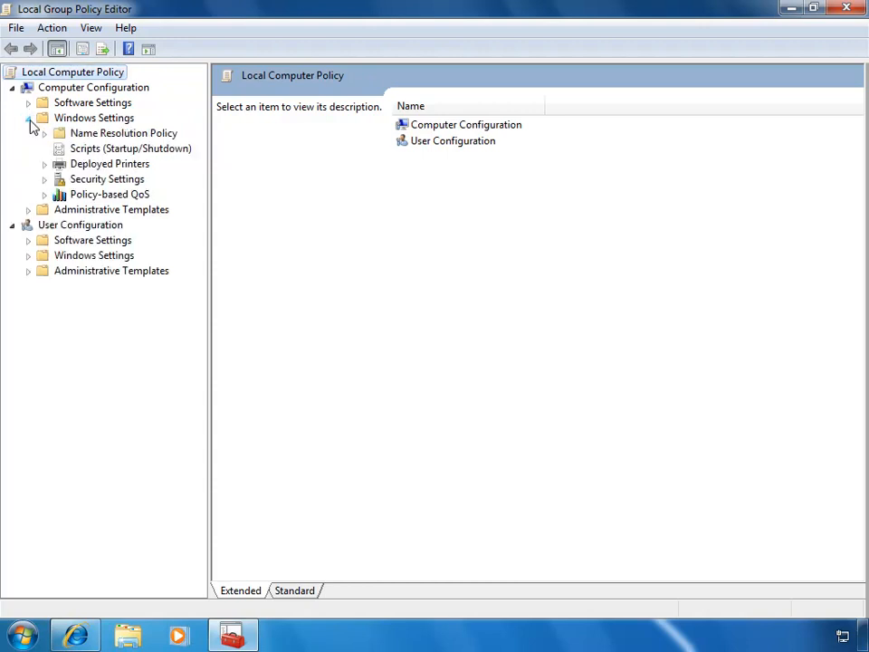
{"action": "left_click", "coordinate": [45, 179]}
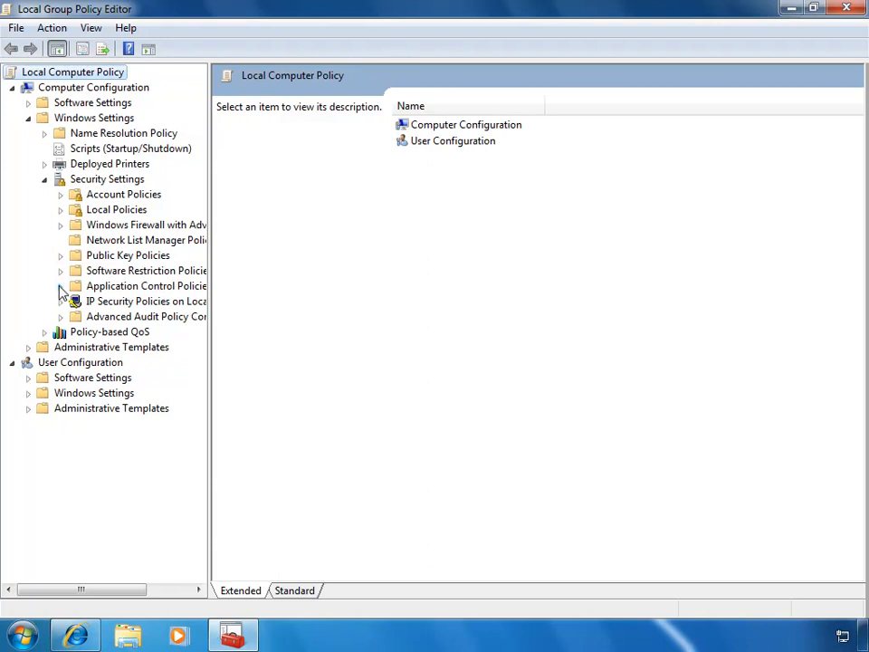
{"action": "left_click", "coordinate": [59, 287]}
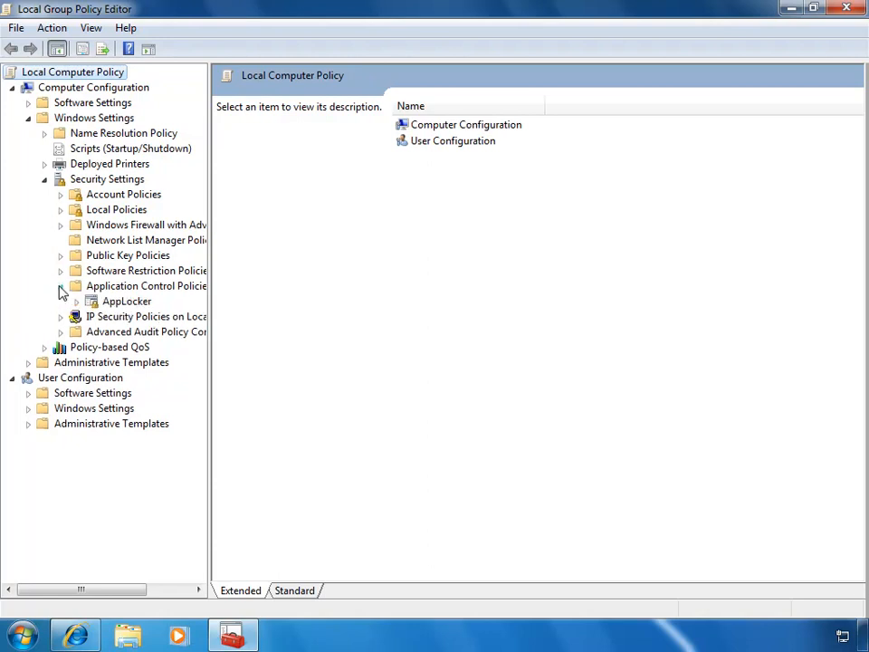
{"action": "left_click", "coordinate": [112, 302]}
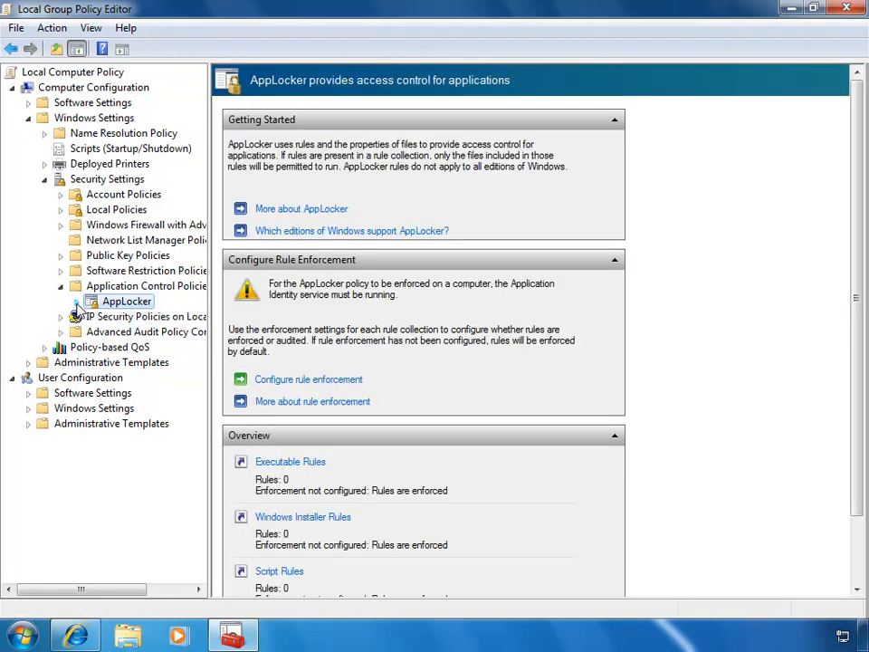
{"action": "left_click", "coordinate": [76, 302]}
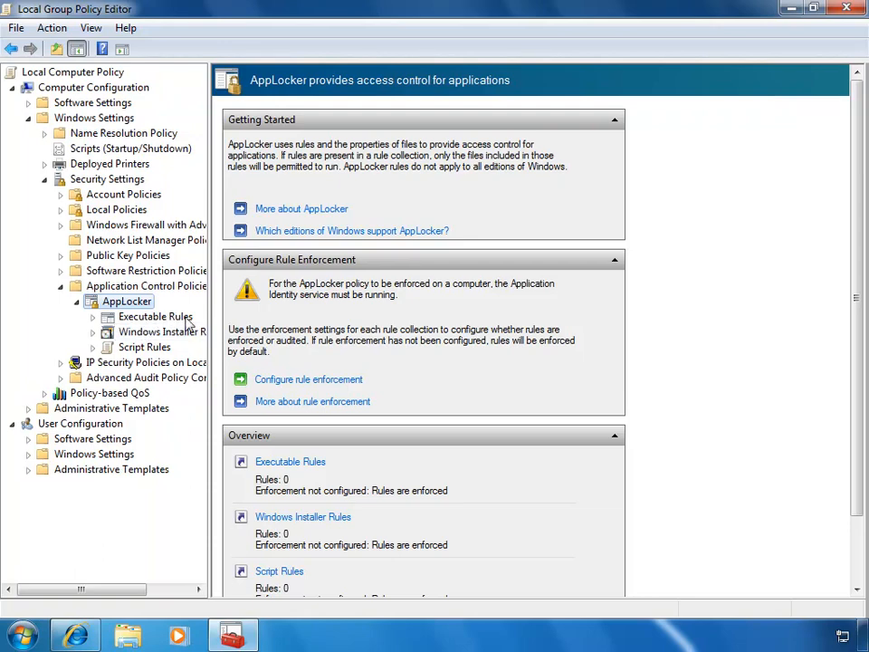
{"action": "left_click_drag", "start_coordinate": [211, 318], "coordinate": [291, 312]}
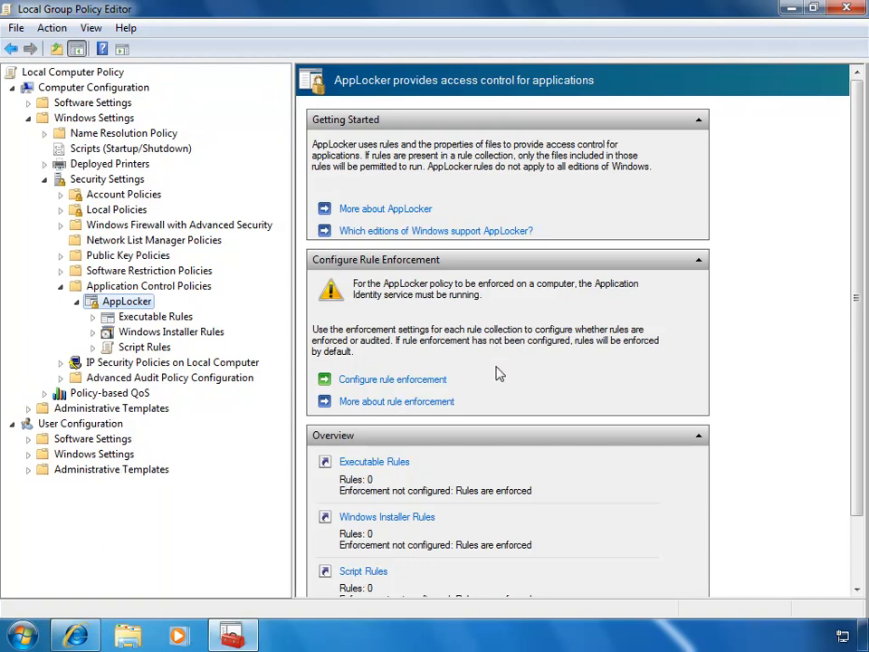
{"action": "scroll", "coordinate": [529, 435], "scroll_direction": "down", "scroll_amount": 3}
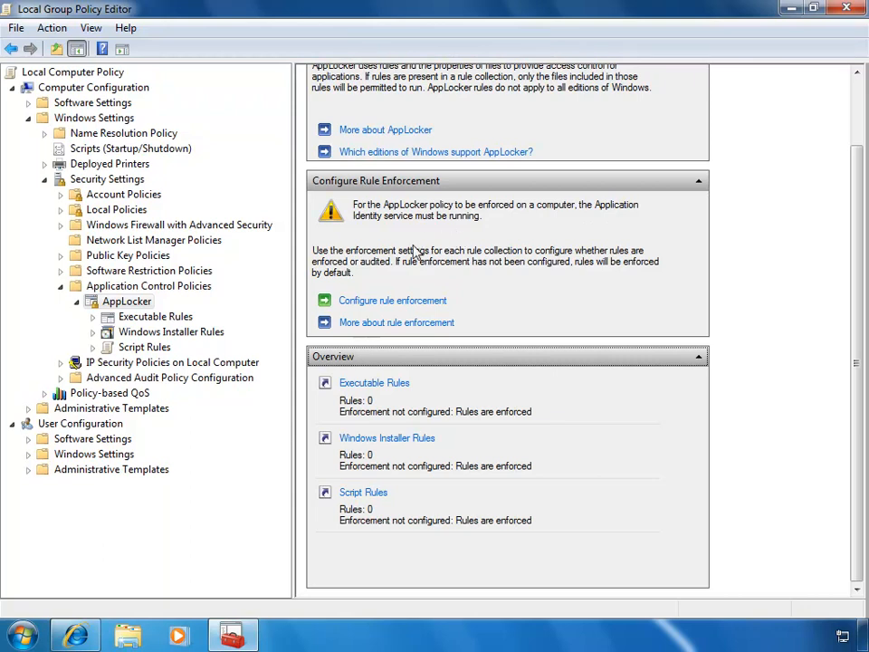
Launch the Services console with services.msc.
{"action": "left_click", "coordinate": [27, 638]}
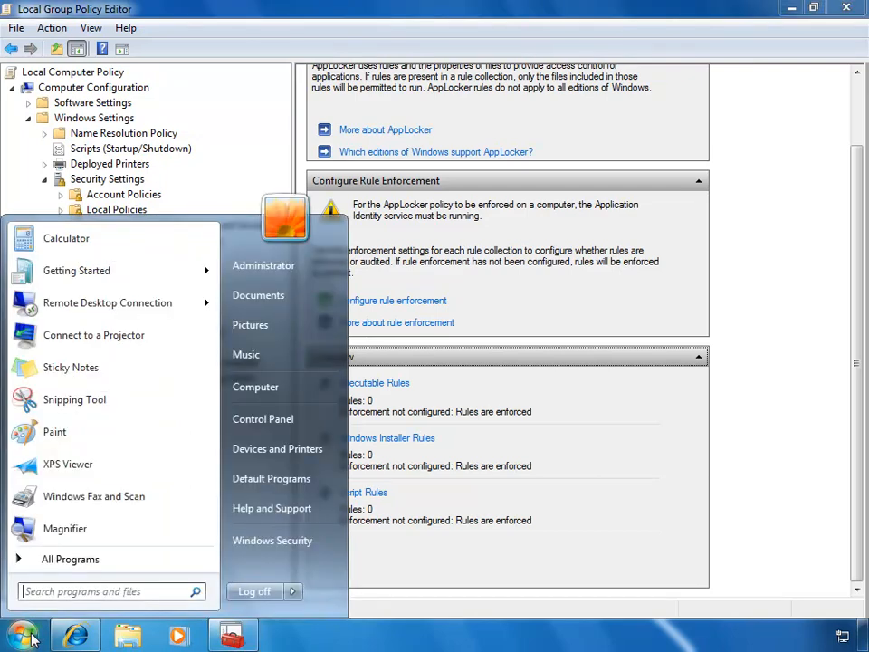
{"action": "type", "text": "services"}
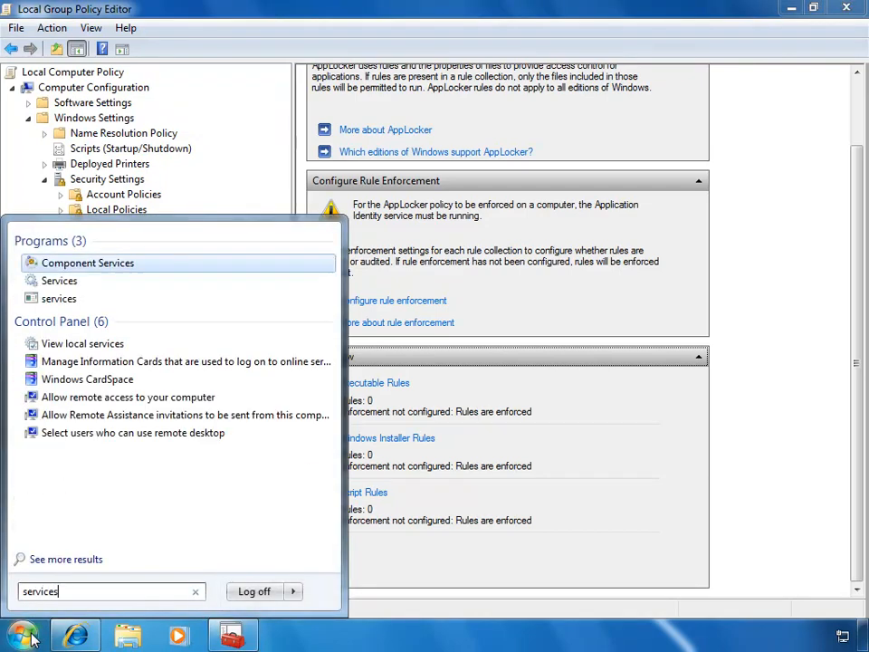
{"action": "type", "text": ".msc"}
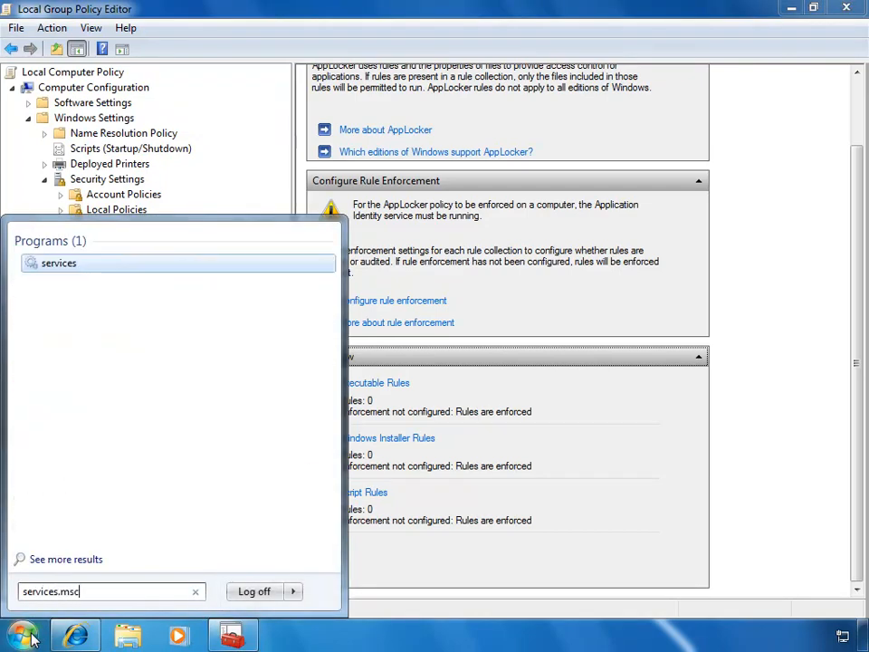
{"action": "key", "text": "Return"}
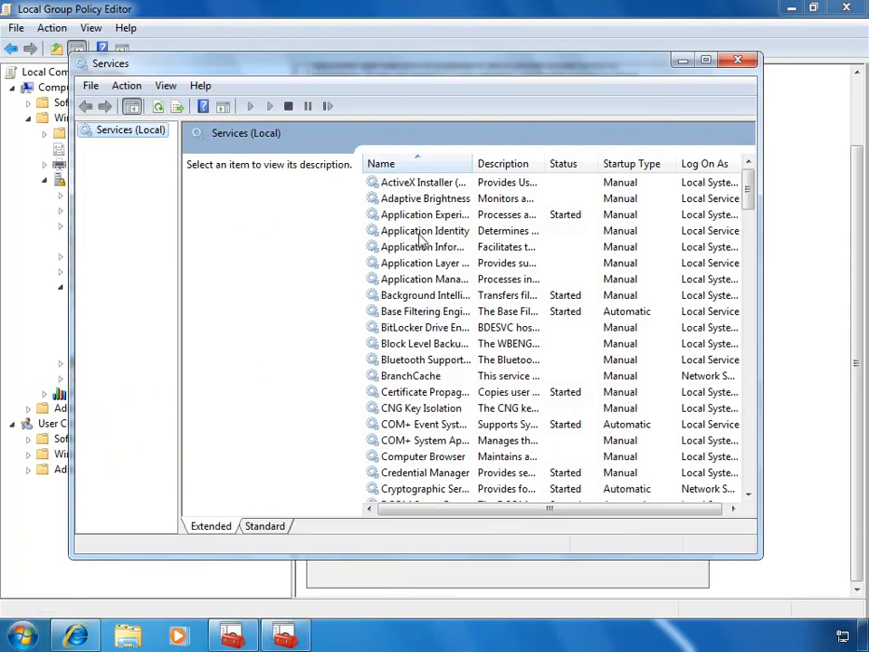
Start the Application Identity service and return to the Local Group Policy Editor.
{"action": "left_click", "coordinate": [422, 232]}
{"action": "left_click", "coordinate": [707, 59]}
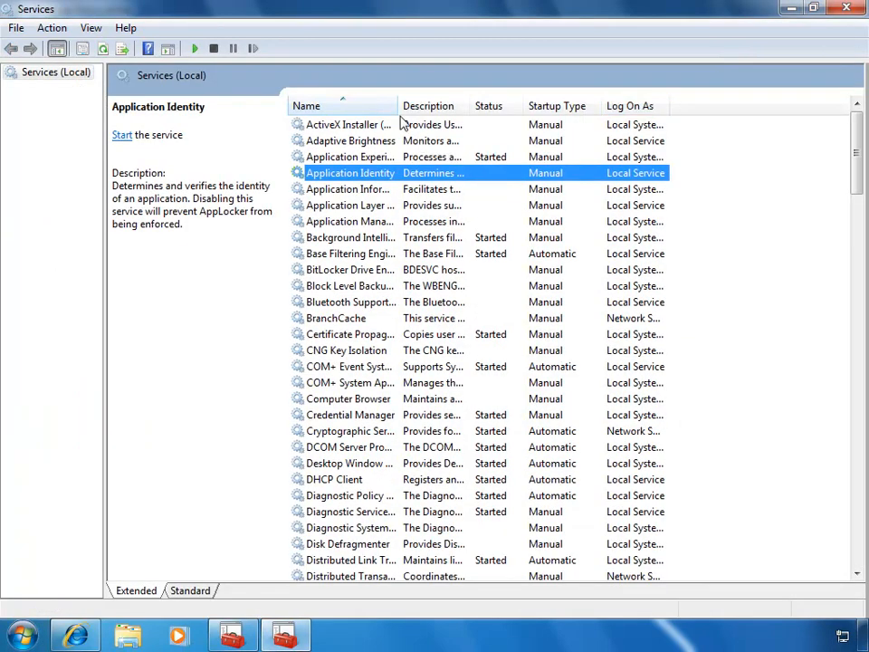
{"action": "left_click_drag", "start_coordinate": [402, 105], "coordinate": [483, 107]}
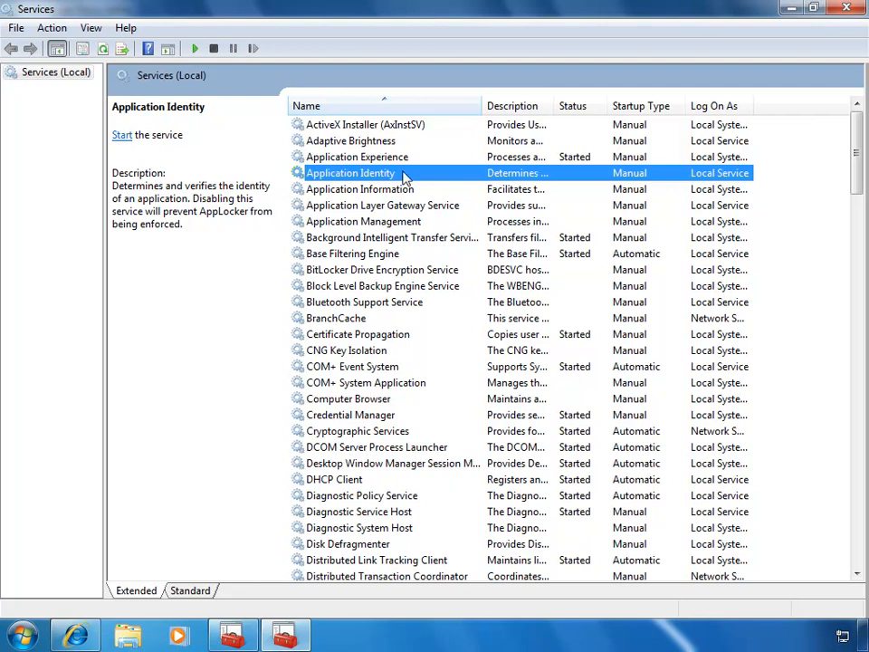
{"action": "left_click", "coordinate": [196, 50]}
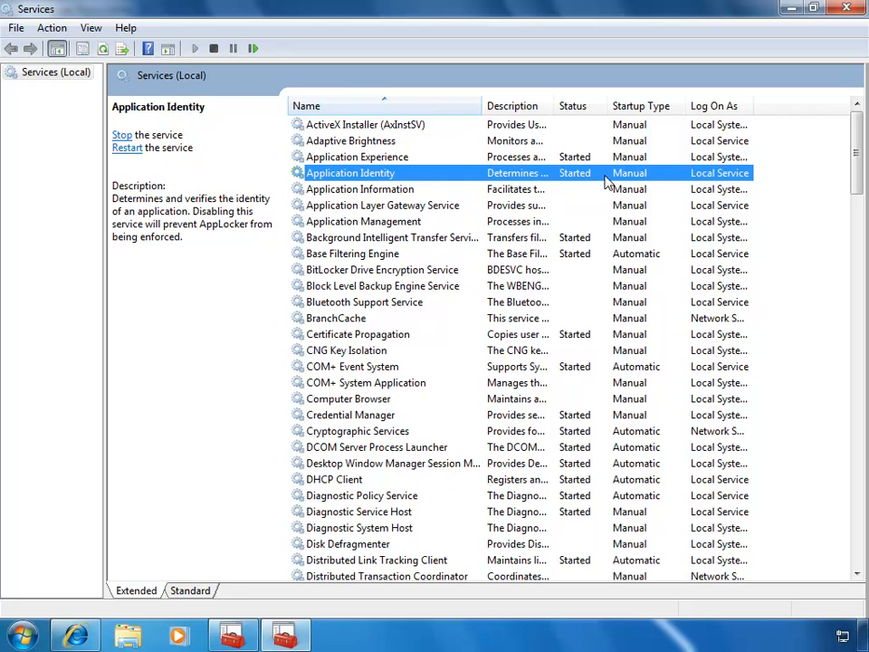
{"action": "left_click", "coordinate": [791, 9]}
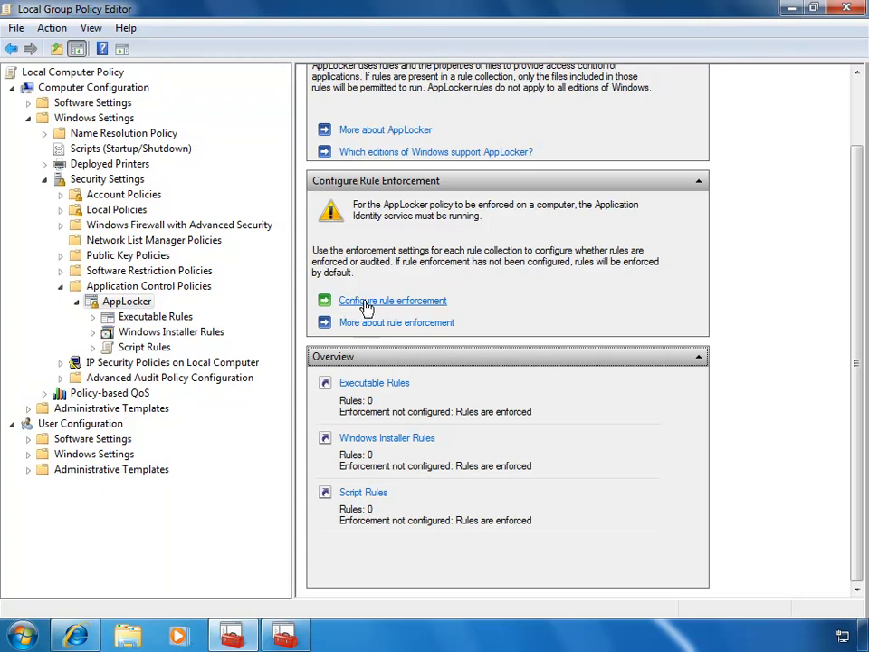
Try marking the executable, Windows Installer and script rules as Configured with Enforce rules in the AppLocker properties.
{"action": "left_click", "coordinate": [417, 308]}
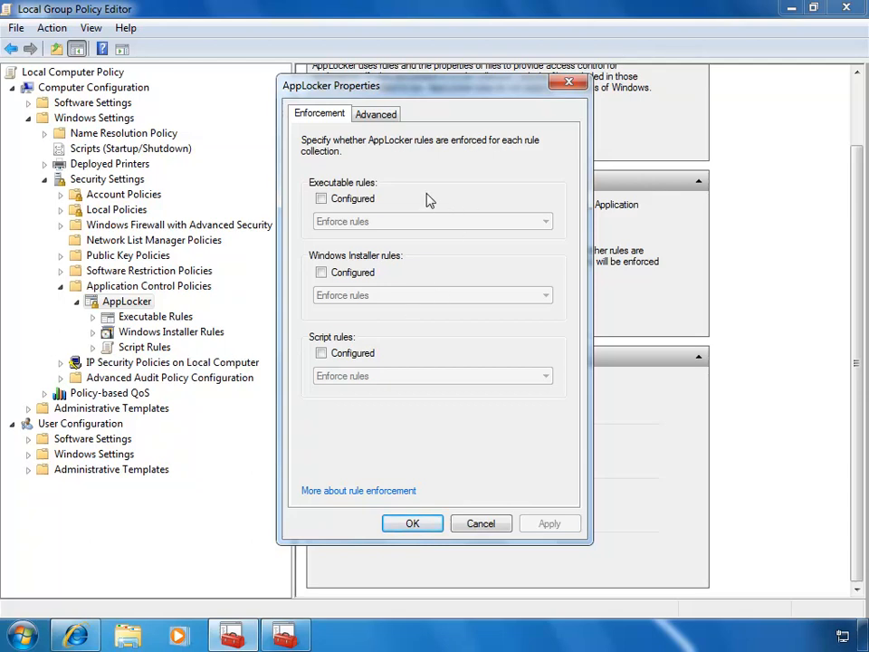
{"action": "left_click", "coordinate": [356, 198]}
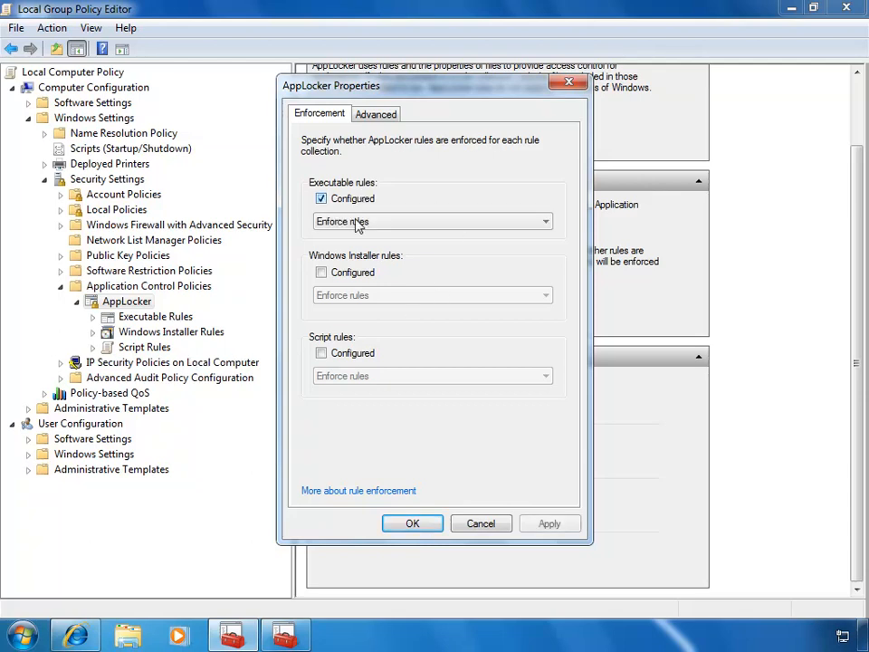
{"action": "left_click", "coordinate": [346, 273]}
{"action": "left_click", "coordinate": [342, 354]}
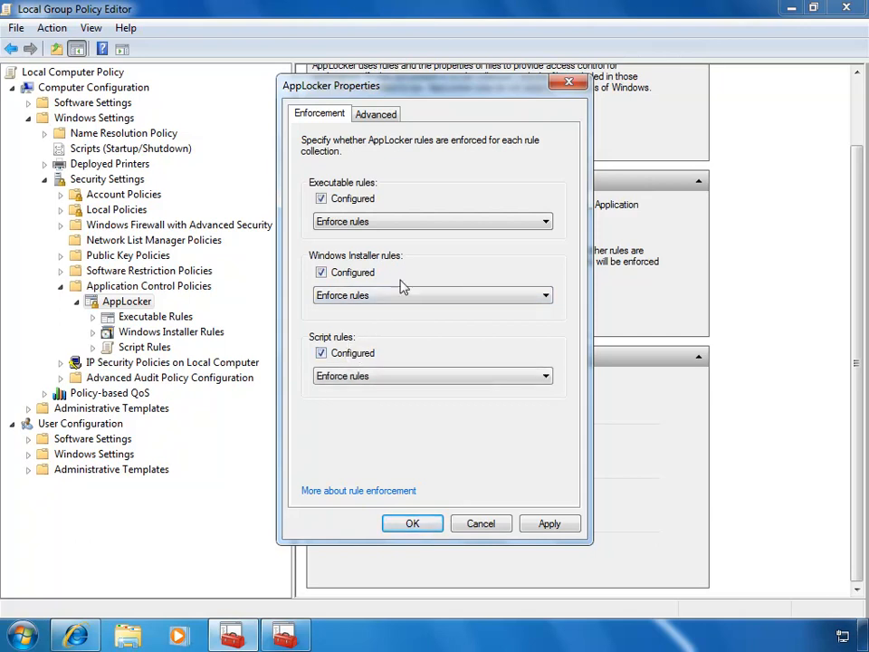
{"action": "left_click", "coordinate": [418, 222]}
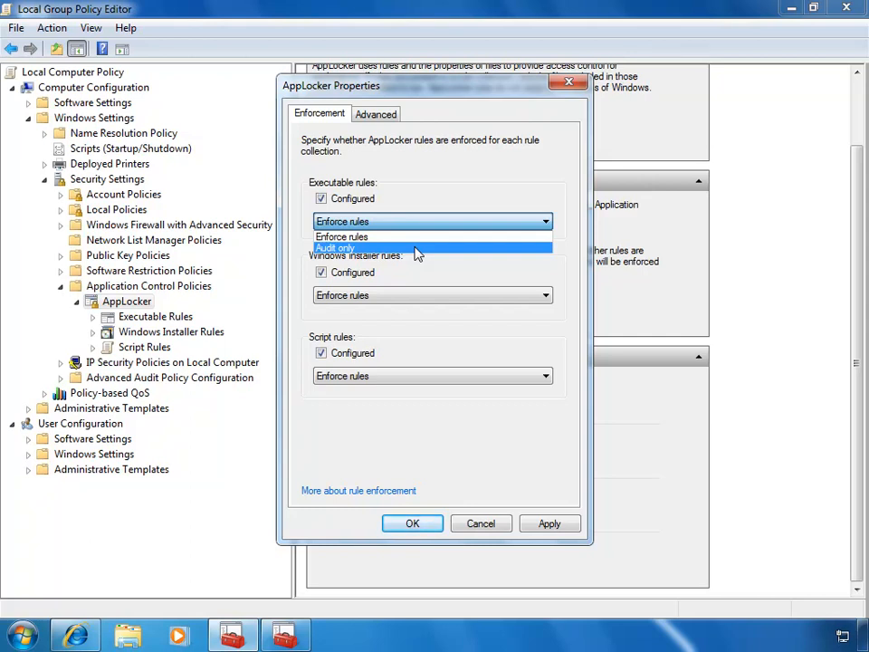
{"action": "left_click", "coordinate": [452, 146]}
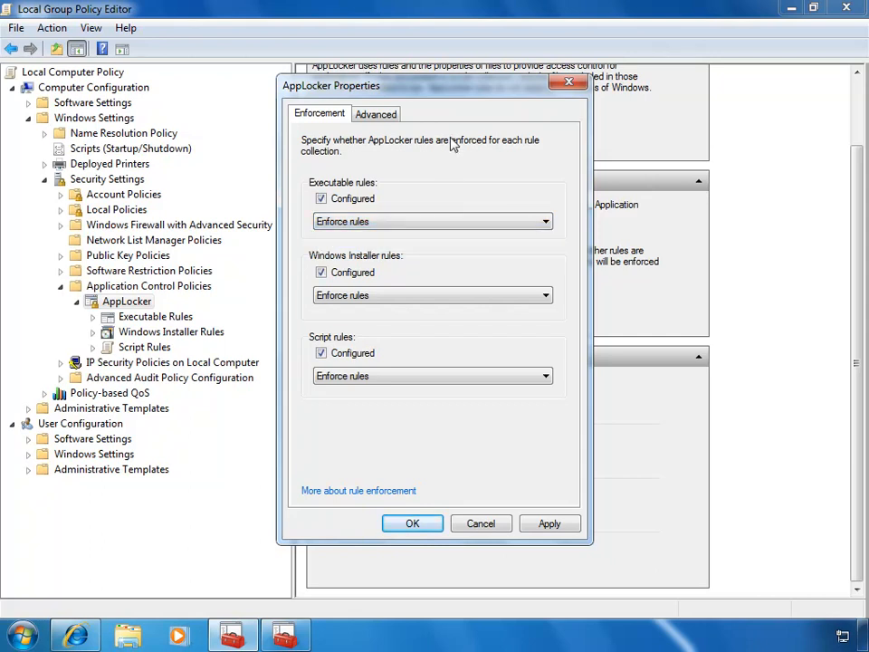
Examine the advanced option for enabling the DLL rule collection and discard the AppLocker property changes.
{"action": "left_click", "coordinate": [387, 120]}
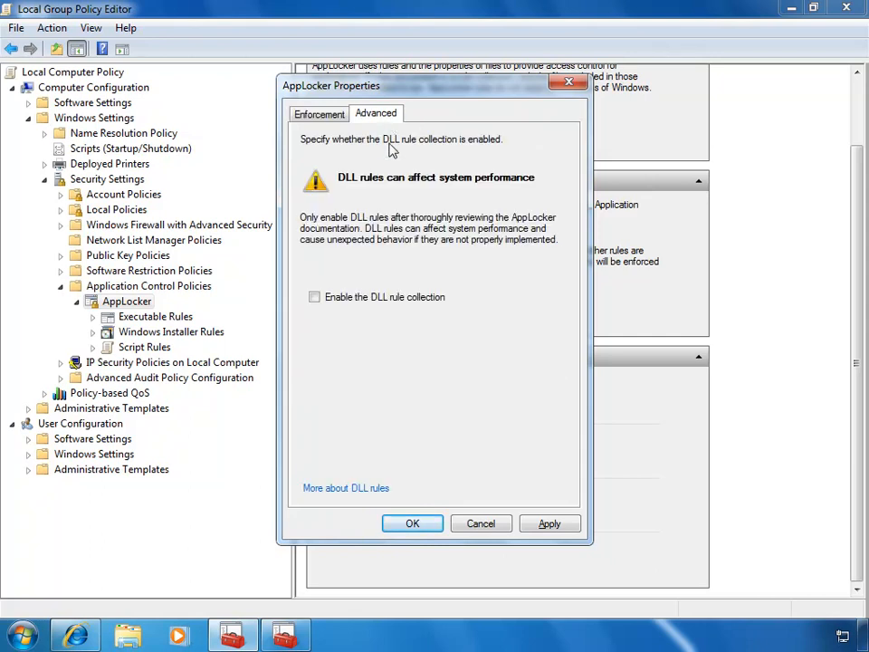
{"action": "left_click", "coordinate": [373, 307]}
{"action": "left_click", "coordinate": [481, 524]}
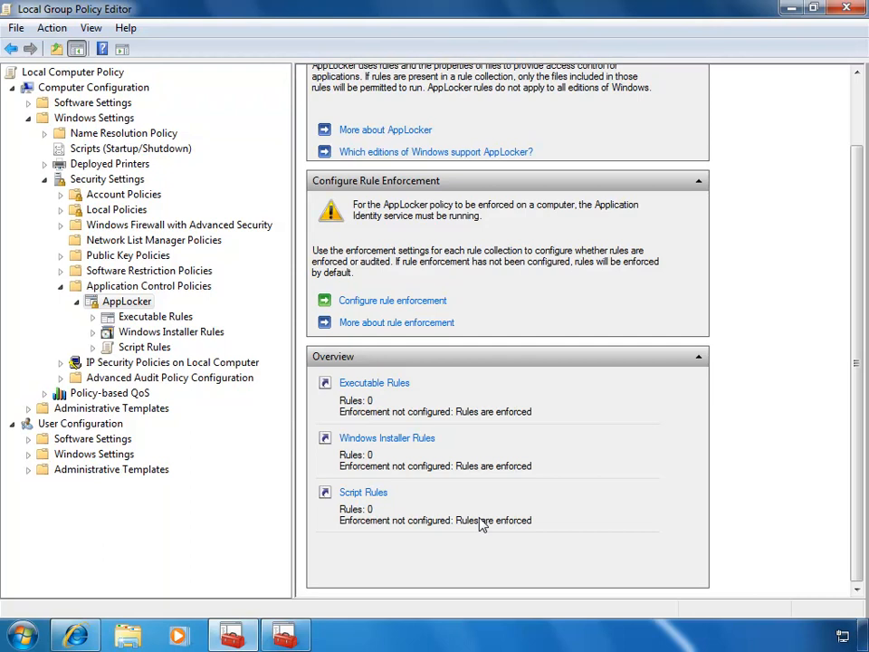
Create the default rules in AppLocker's Executable Rules collection.
{"action": "left_click", "coordinate": [179, 324]}
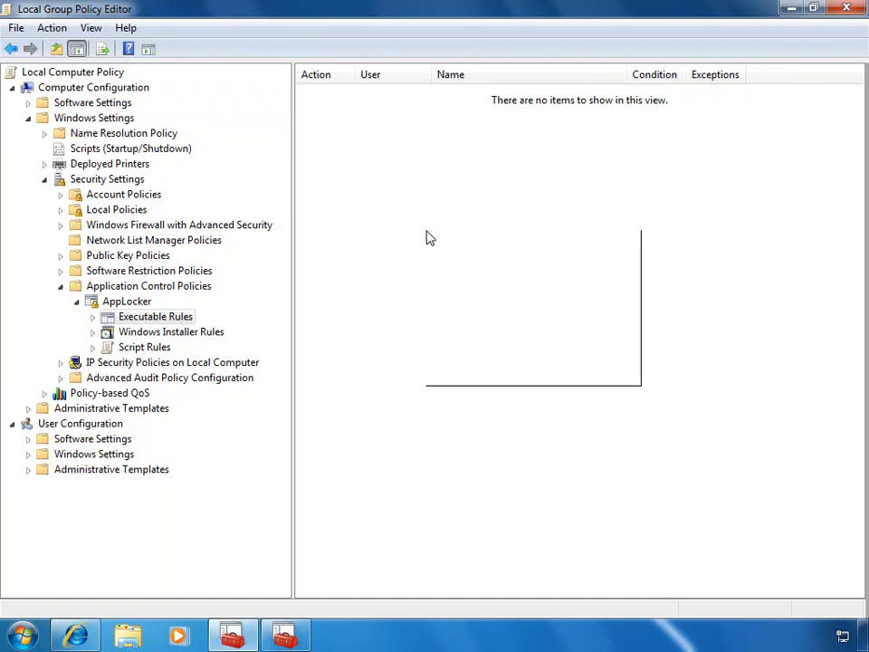
{"action": "right_click", "coordinate": [430, 238]}
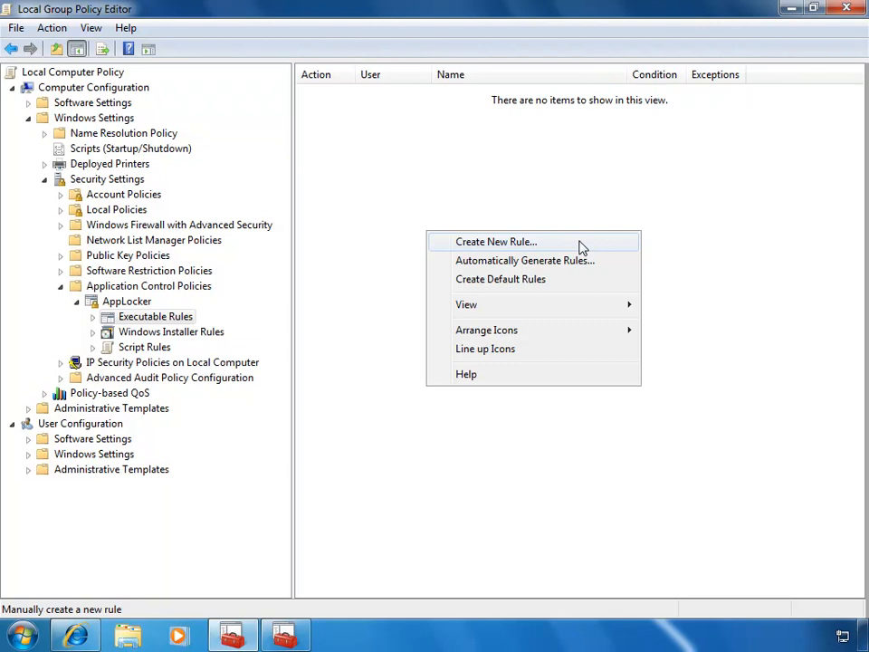
{"action": "left_click", "coordinate": [549, 283]}
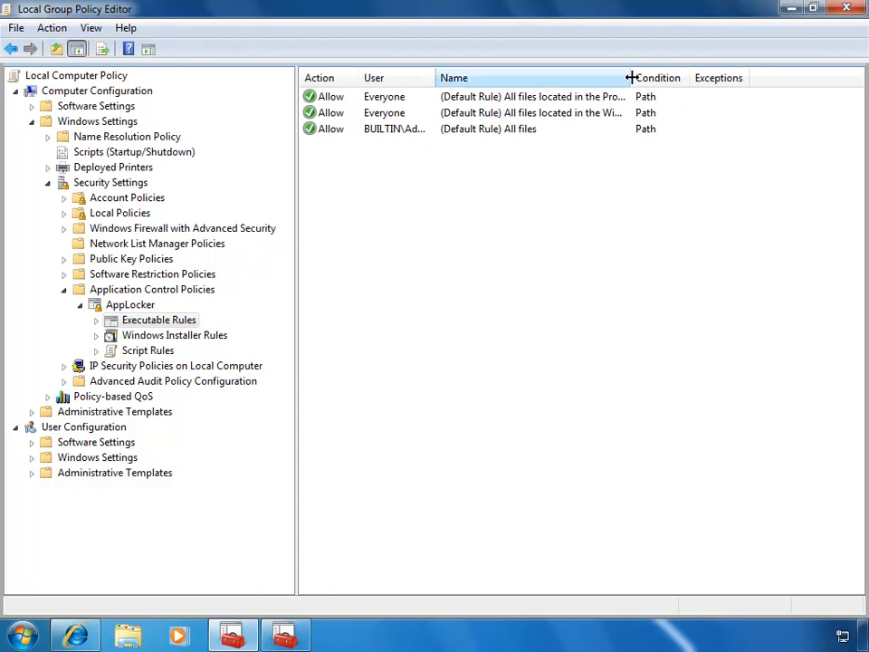
Widen the Name and User columns of the executable rules list and examine the default rules.
{"action": "left_click_drag", "start_coordinate": [631, 77], "coordinate": [706, 78]}
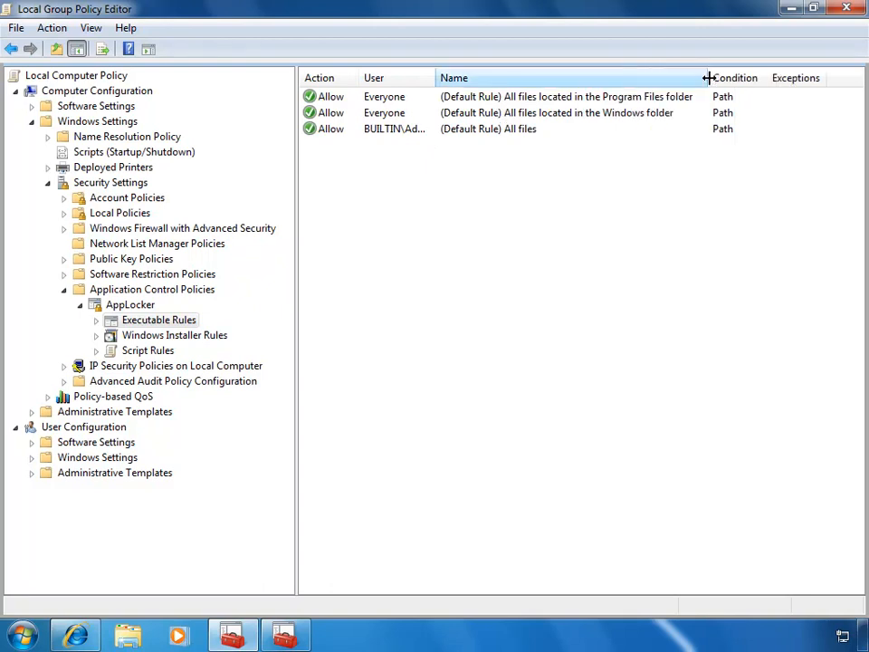
{"action": "left_click", "coordinate": [688, 100]}
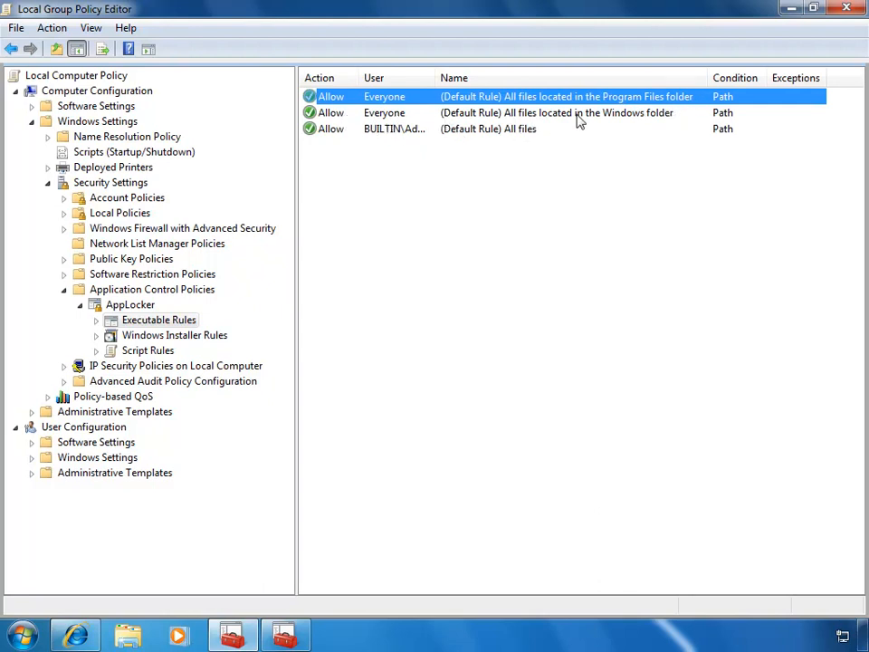
{"action": "left_click", "coordinate": [678, 117]}
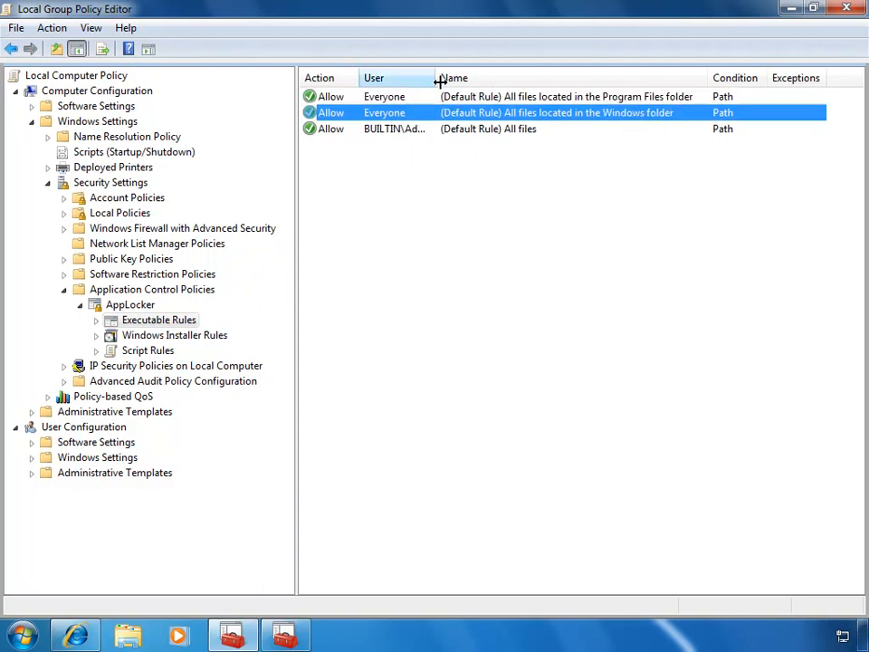
{"action": "left_click_drag", "start_coordinate": [437, 78], "coordinate": [487, 89]}
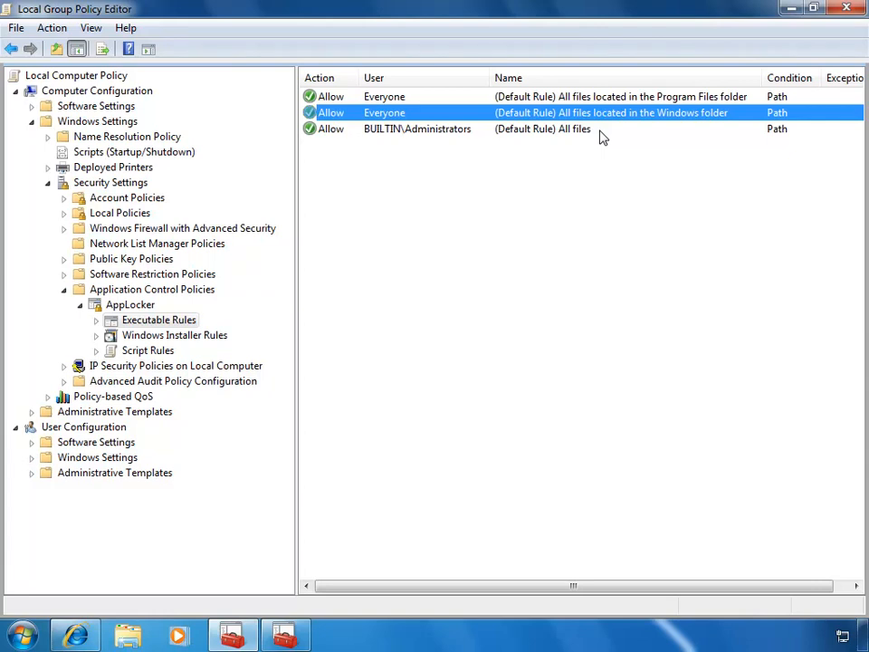
Set the action of the Administrators' "All files" executable rule to Deny and apply the change.
{"action": "left_click", "coordinate": [547, 132]}
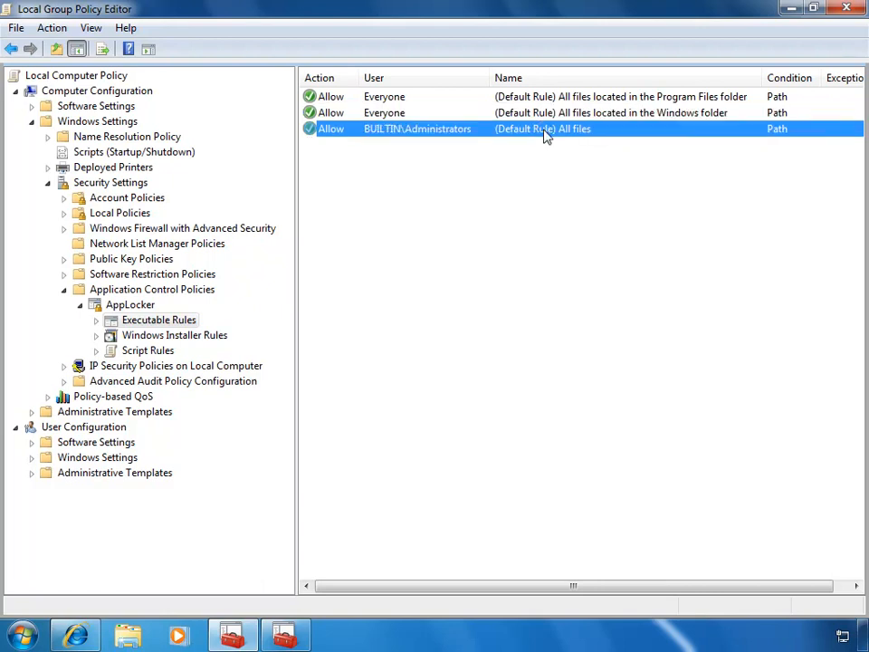
{"action": "right_click", "coordinate": [546, 131]}
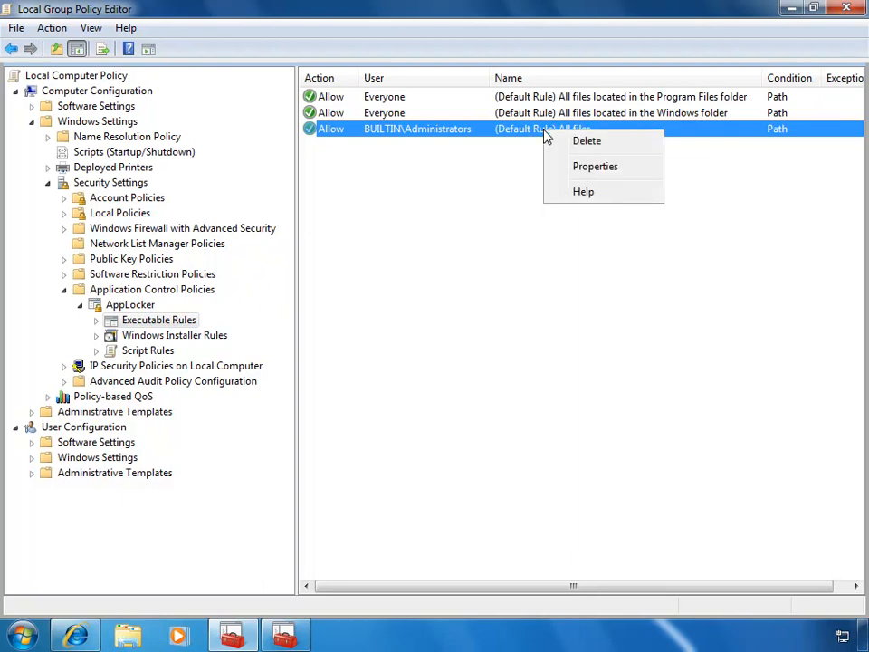
{"action": "left_click", "coordinate": [589, 169]}
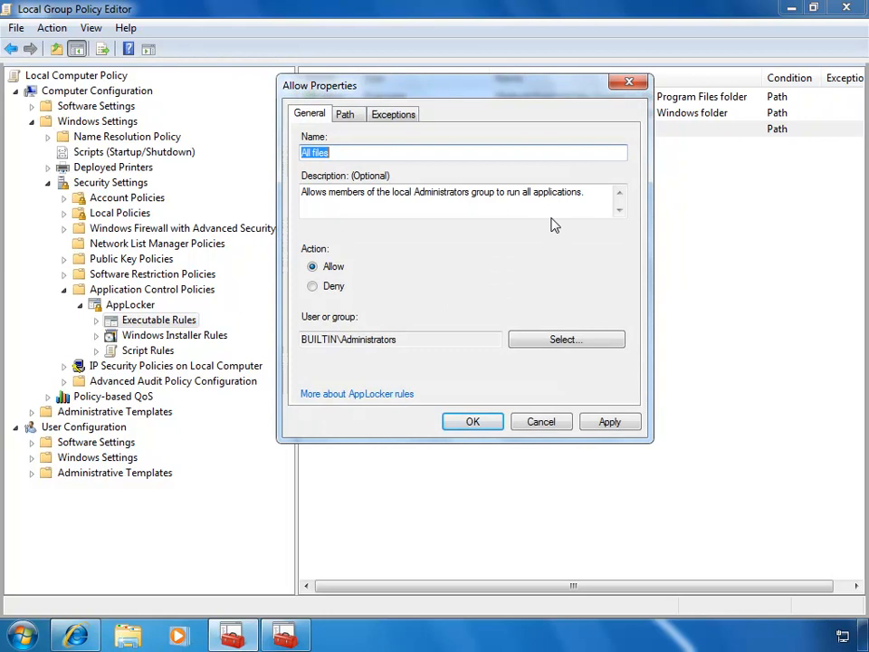
{"action": "left_click", "coordinate": [326, 292]}
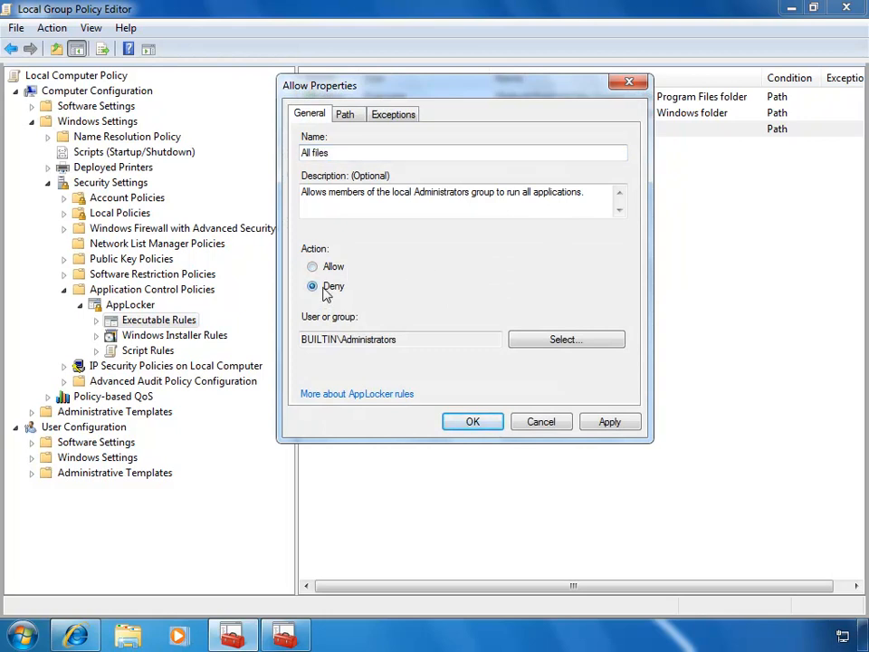
{"action": "left_click", "coordinate": [599, 423]}
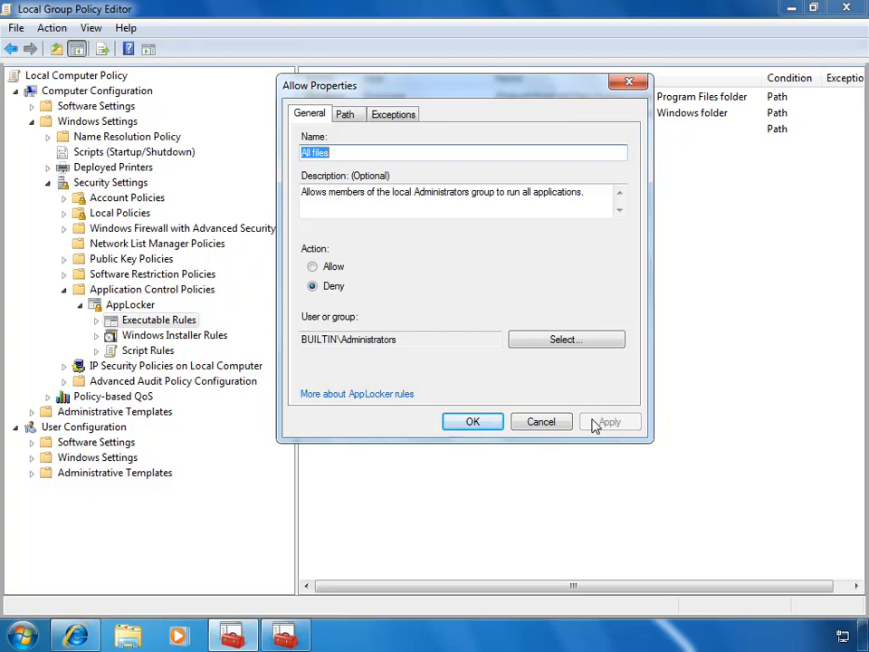
Test the deny rule by trying to launch Calculator, Sticky Notes and Paint, dismissing any messages.
{"action": "left_click", "coordinate": [25, 634]}
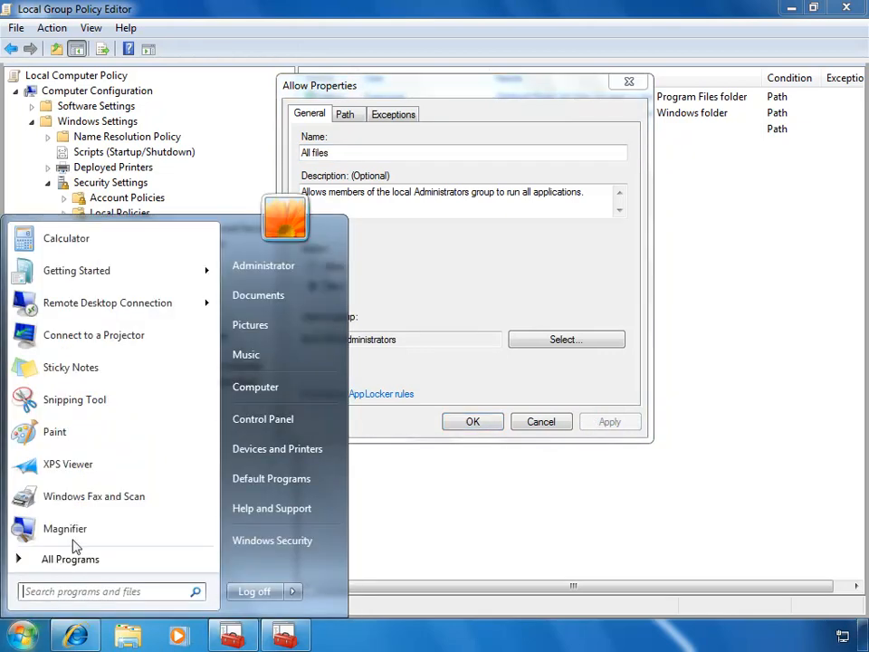
{"action": "left_click", "coordinate": [91, 239]}
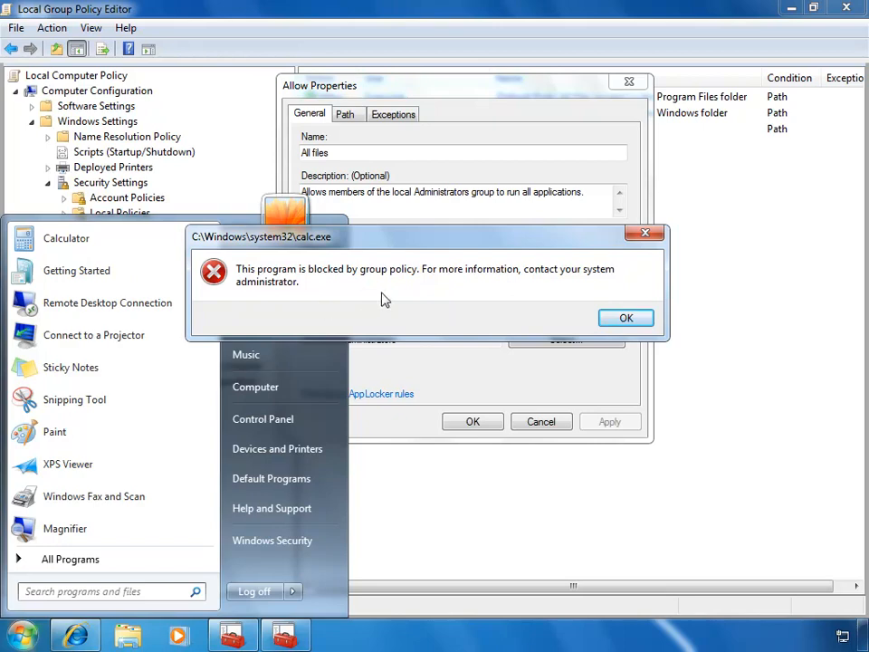
{"action": "left_click", "coordinate": [641, 322]}
{"action": "left_click", "coordinate": [95, 366]}
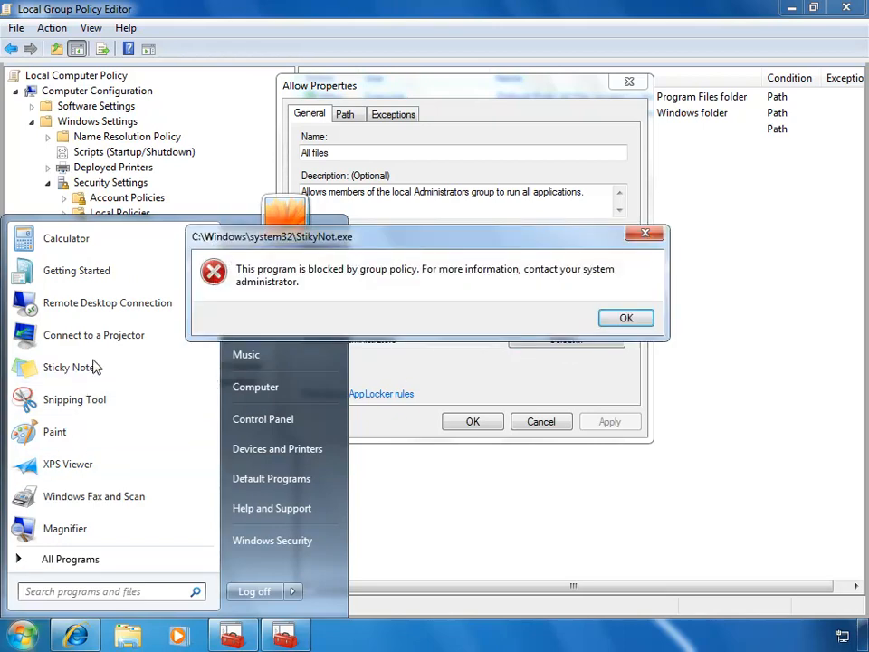
{"action": "left_click", "coordinate": [619, 320]}
{"action": "left_click", "coordinate": [82, 436]}
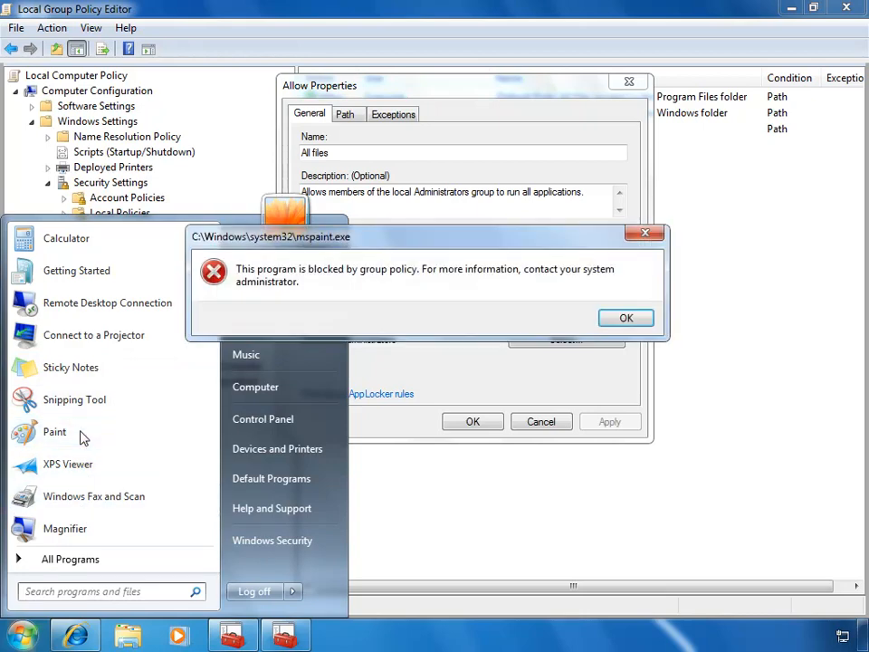
{"action": "left_click", "coordinate": [624, 317]}
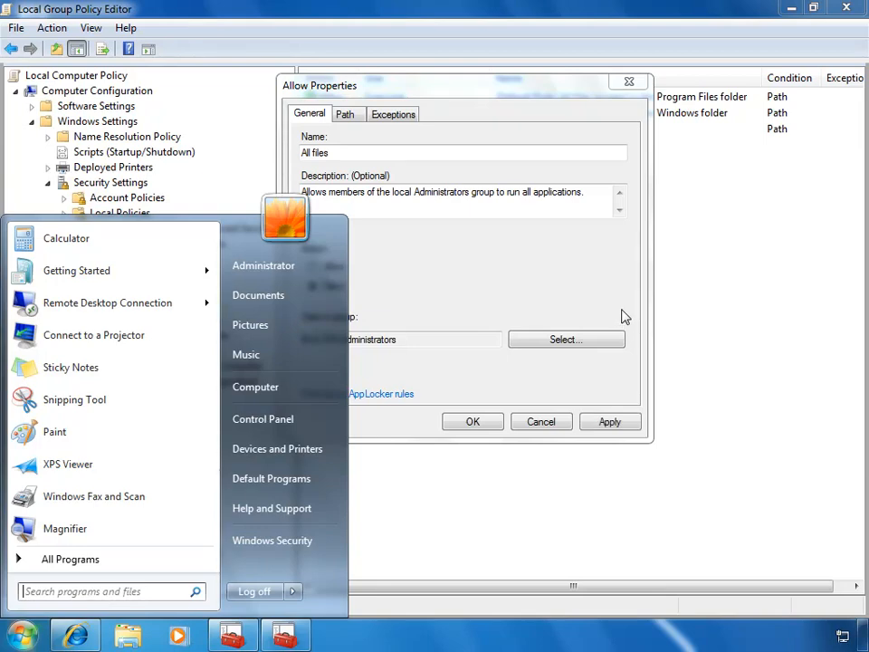
Set the Administrators' "All files" rule action back to Allow and apply it.
{"action": "left_click", "coordinate": [466, 105]}
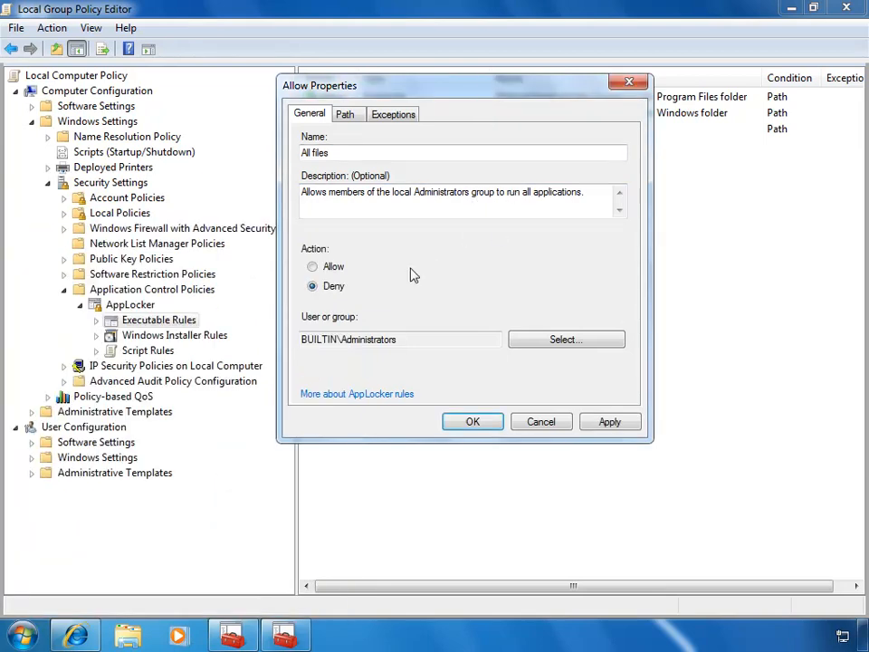
{"action": "left_click", "coordinate": [328, 268]}
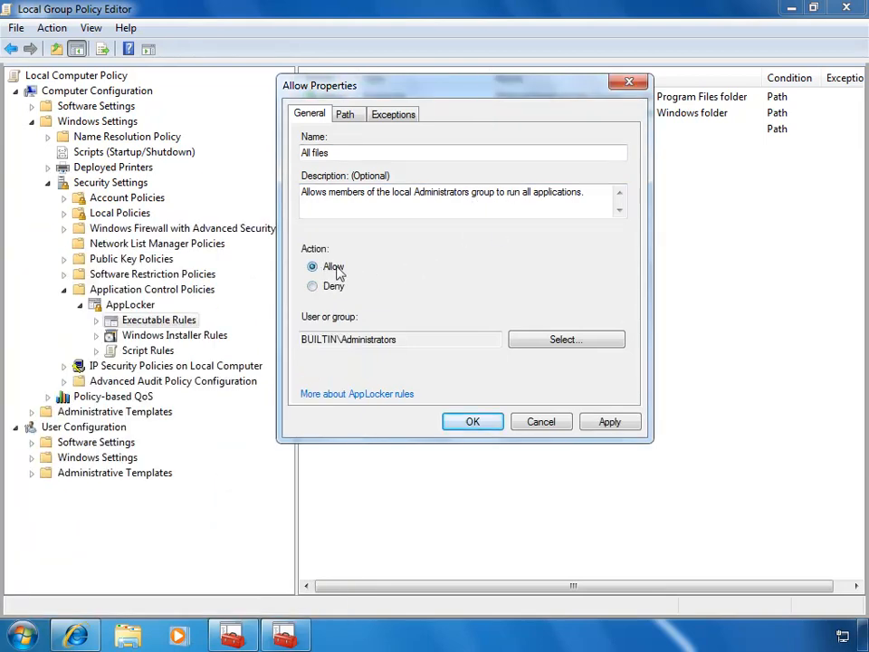
{"action": "left_click", "coordinate": [623, 428]}
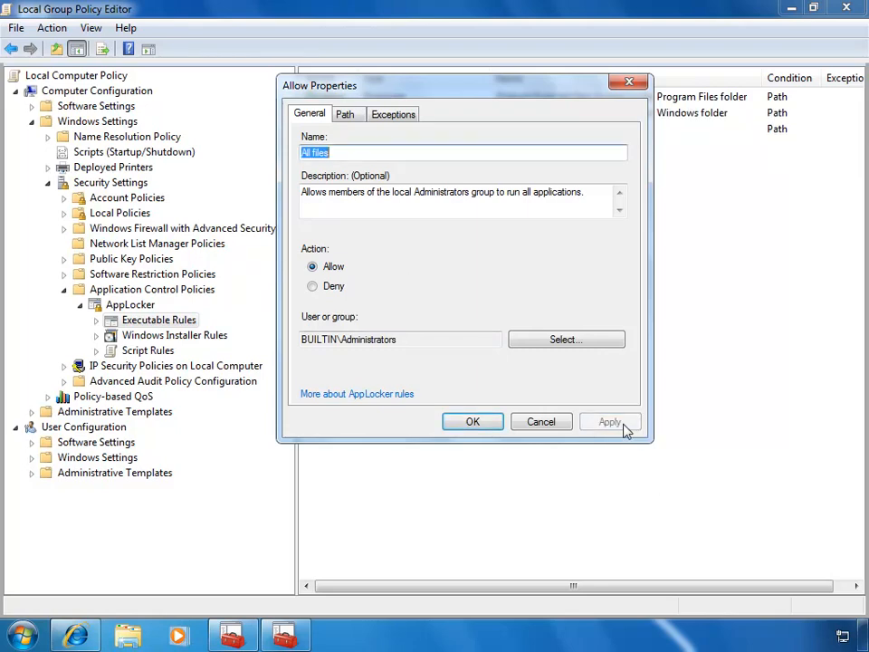
Test the allow rule by launching Calculator, then close Calculator and the rule's properties.
{"action": "left_click", "coordinate": [21, 634]}
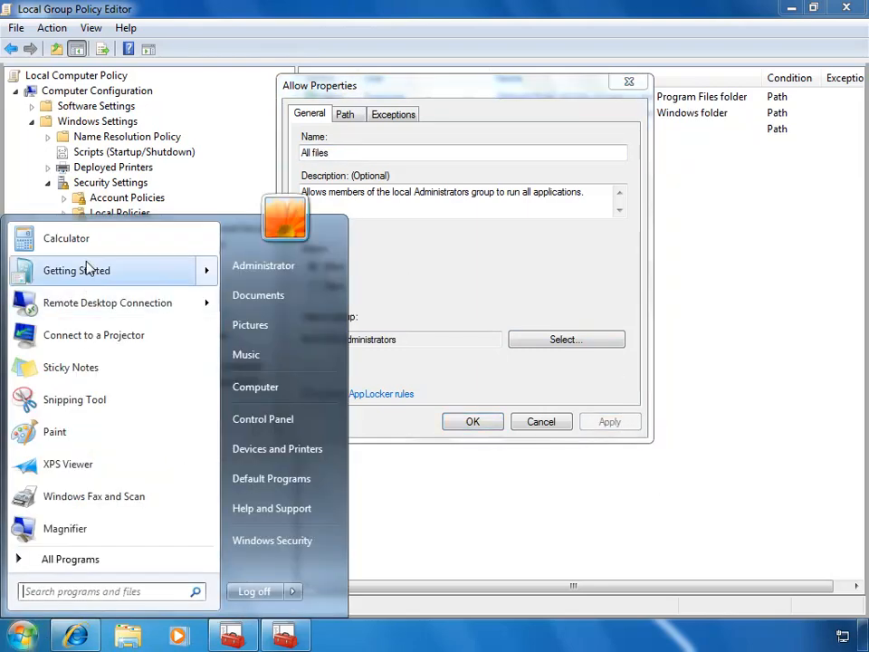
{"action": "left_click", "coordinate": [72, 238]}
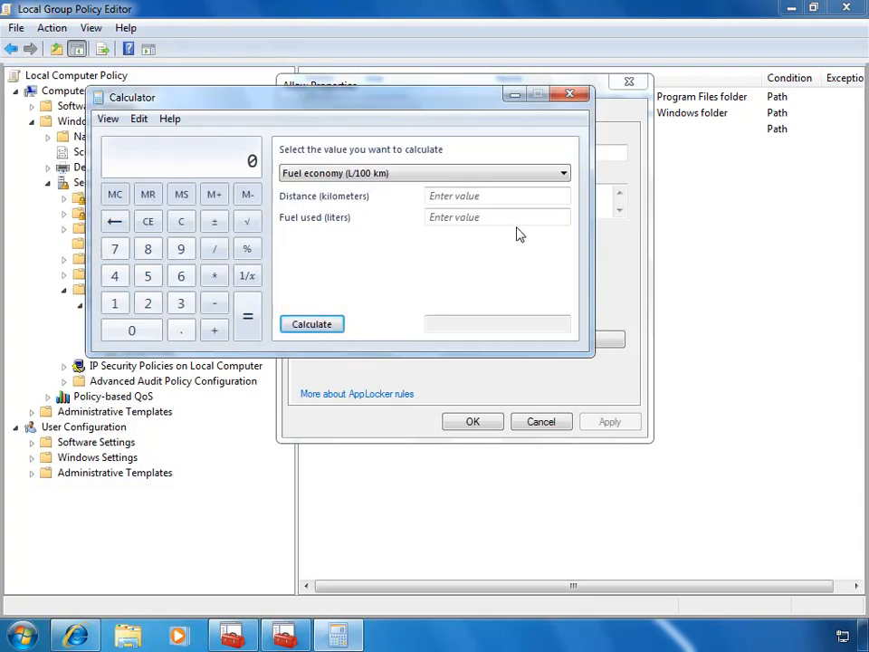
{"action": "left_click", "coordinate": [569, 93]}
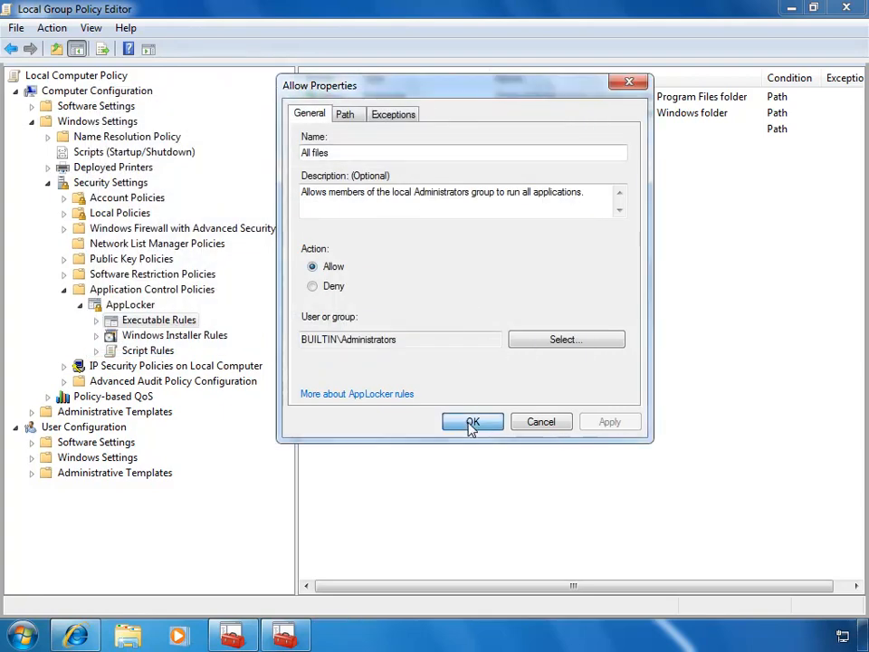
{"action": "left_click", "coordinate": [470, 424]}
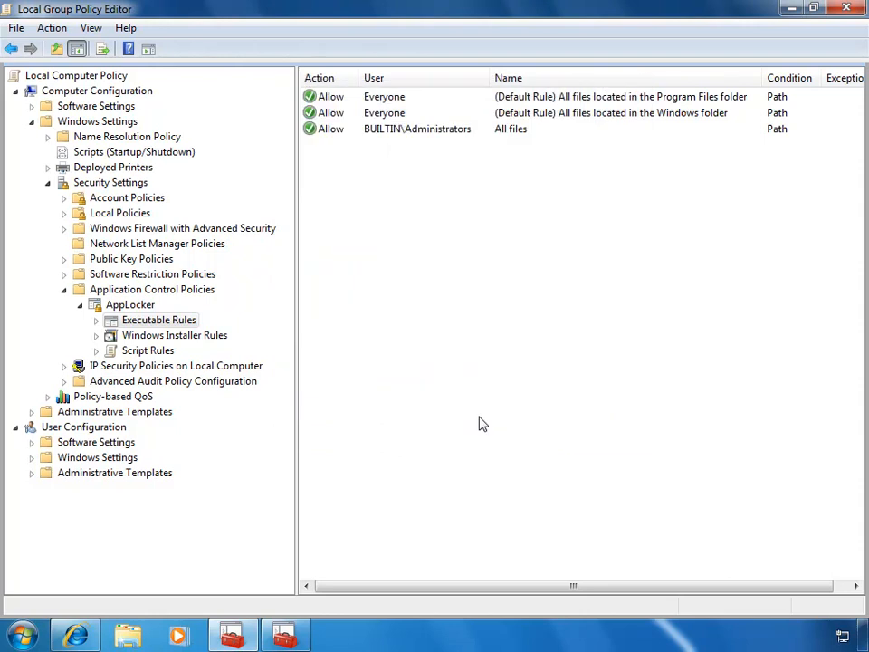
Automatically generate executable rules for Everyone from C:\Program Files, using publisher rules, file hash for unsigned files and grouping of similar files.
{"action": "right_click", "coordinate": [489, 241]}
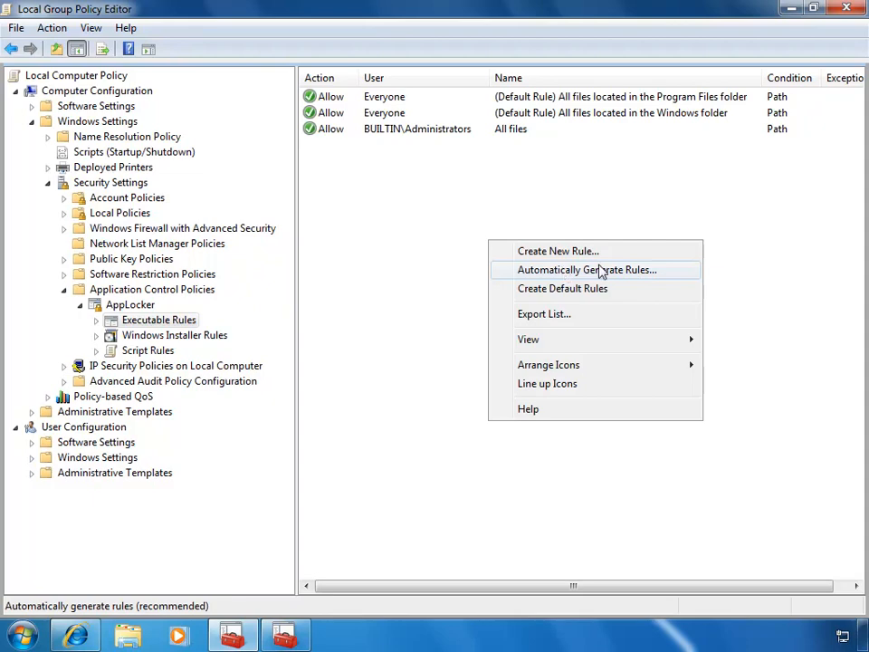
{"action": "left_click", "coordinate": [632, 271]}
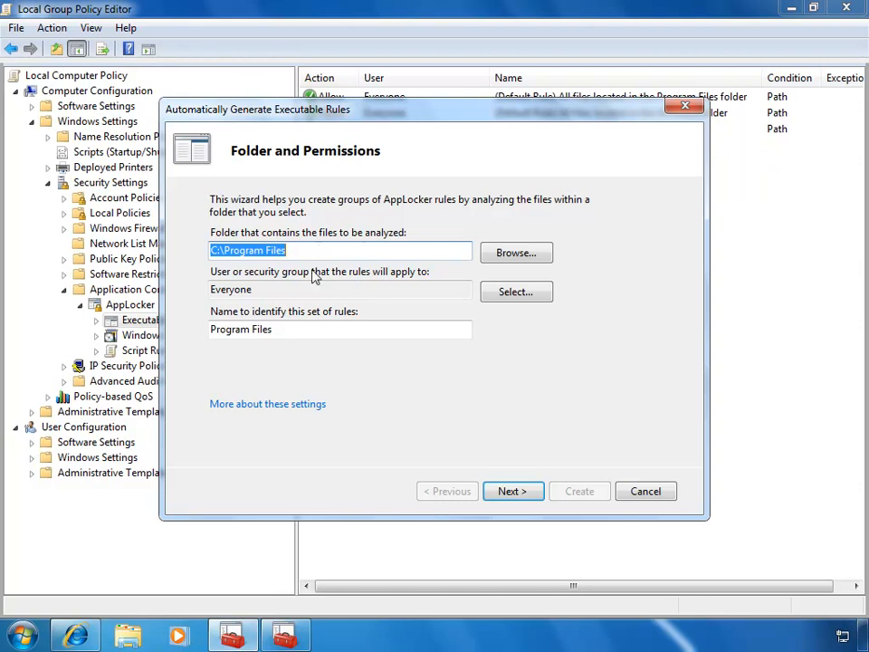
{"action": "left_click", "coordinate": [273, 291]}
{"action": "double_click", "coordinate": [273, 291]}
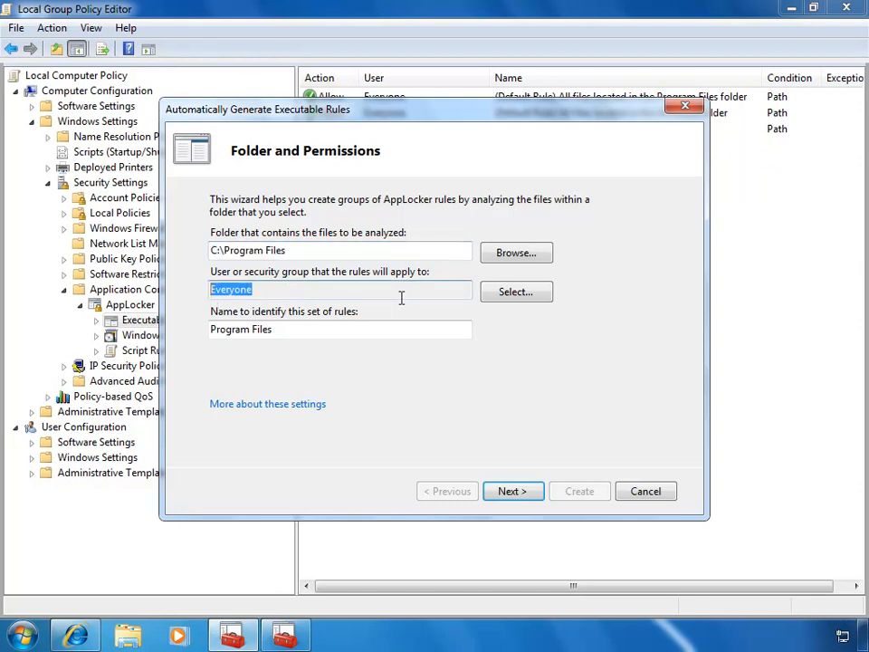
{"action": "left_click_drag", "start_coordinate": [365, 328], "coordinate": [126, 329]}
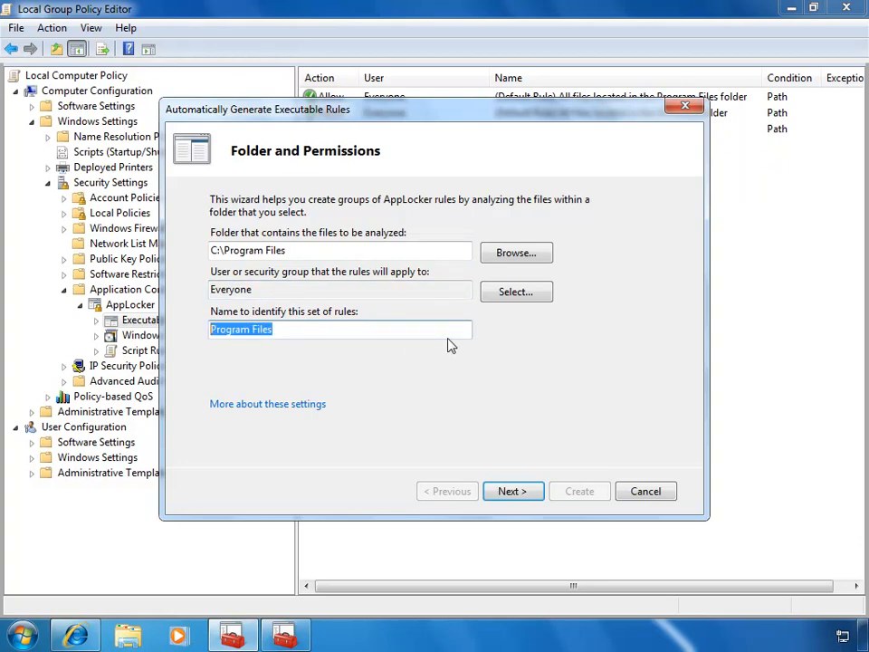
{"action": "left_click", "coordinate": [520, 495]}
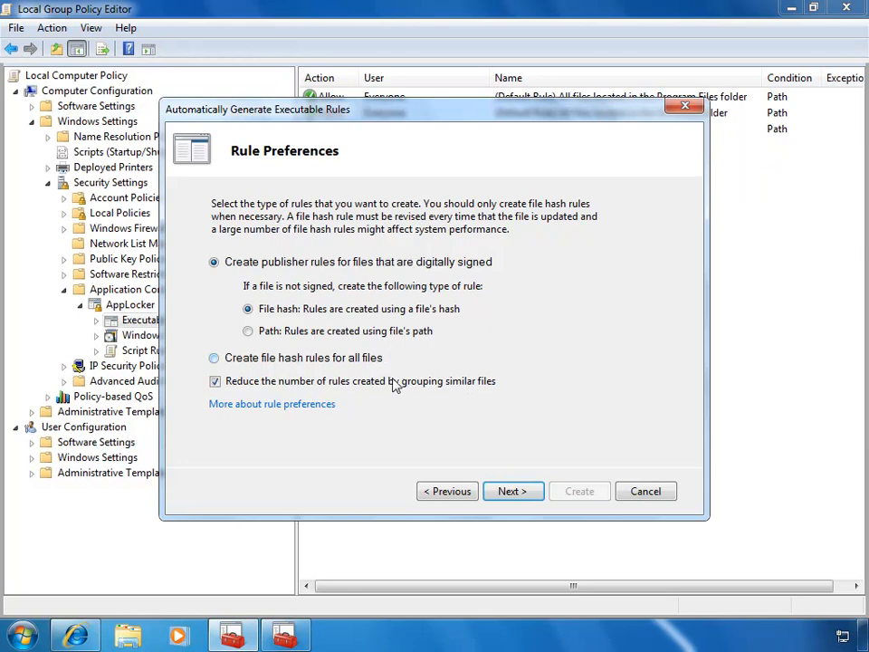
{"action": "left_click", "coordinate": [510, 492]}
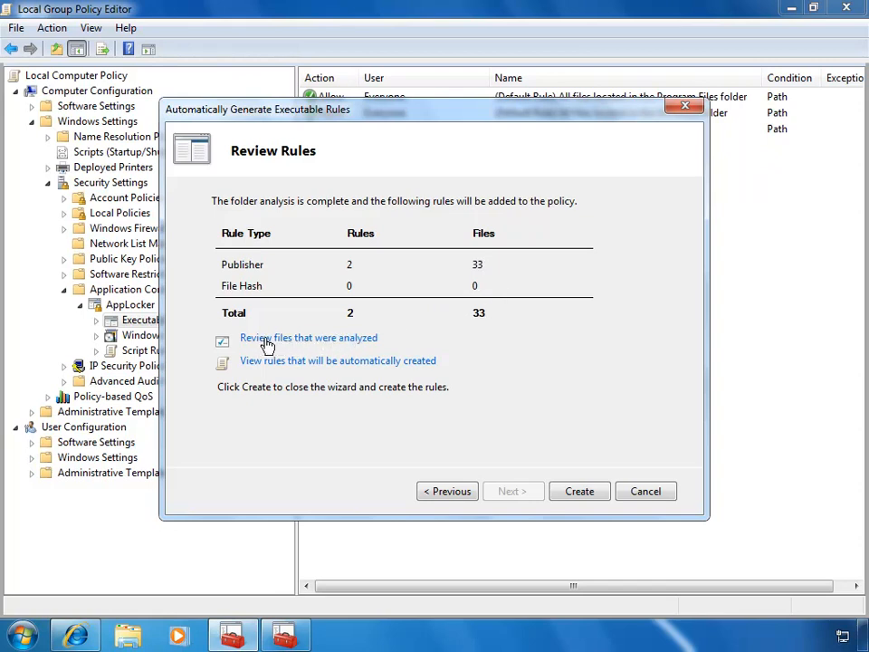
Review the analyzed files in an enlarged window with wider Product name and Publisher columns, keeping all files selected.
{"action": "left_click", "coordinate": [354, 338]}
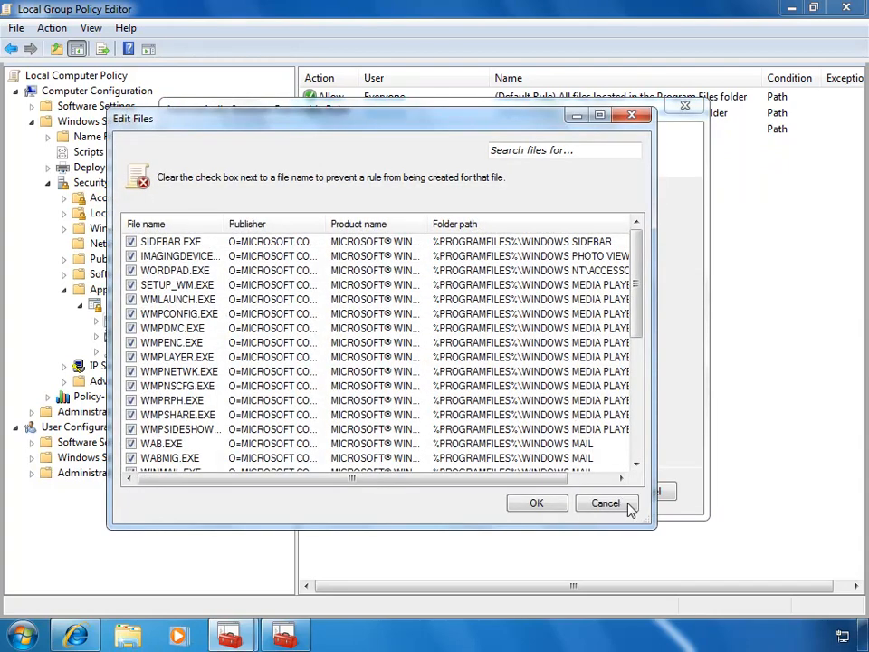
{"action": "left_click_drag", "start_coordinate": [653, 523], "coordinate": [786, 576]}
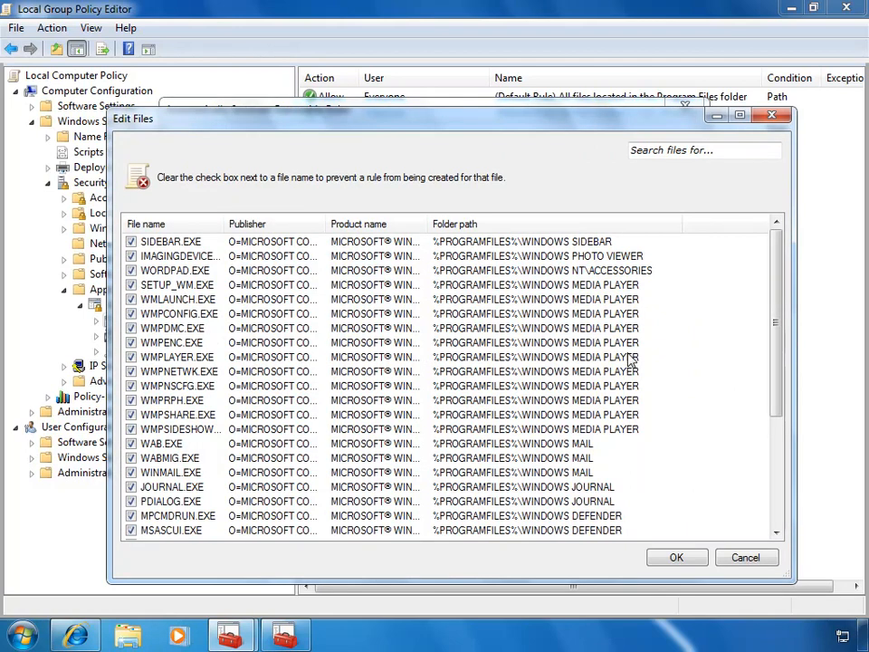
{"action": "left_click_drag", "start_coordinate": [427, 223], "coordinate": [609, 224]}
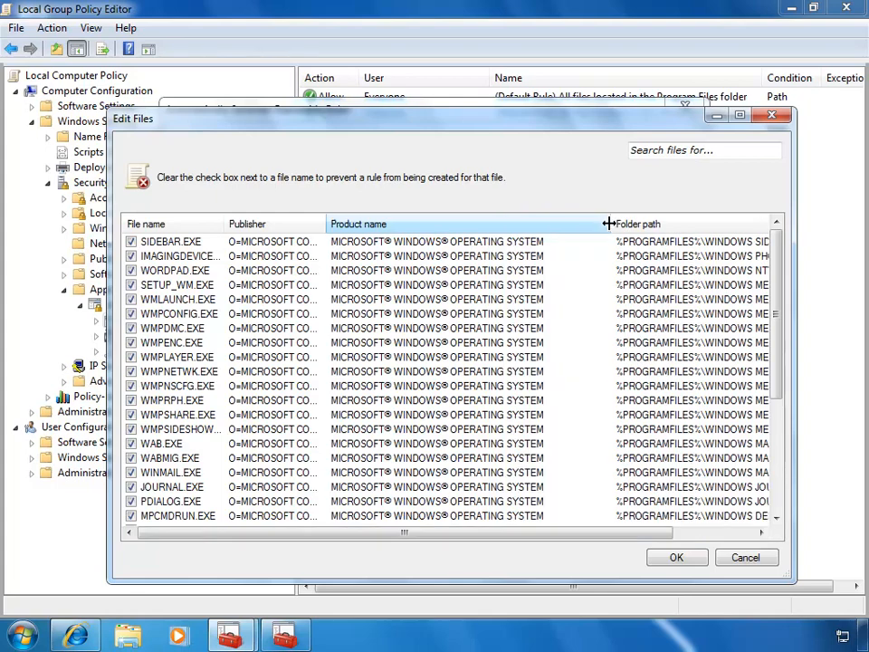
{"action": "left_click_drag", "start_coordinate": [326, 223], "coordinate": [569, 224]}
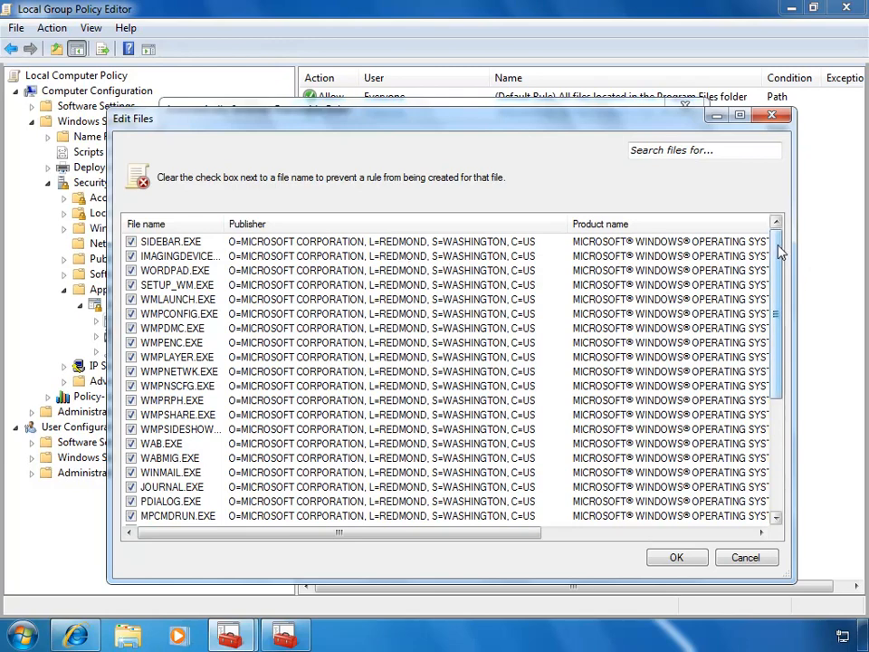
{"action": "left_click_drag", "start_coordinate": [778, 250], "coordinate": [795, 442]}
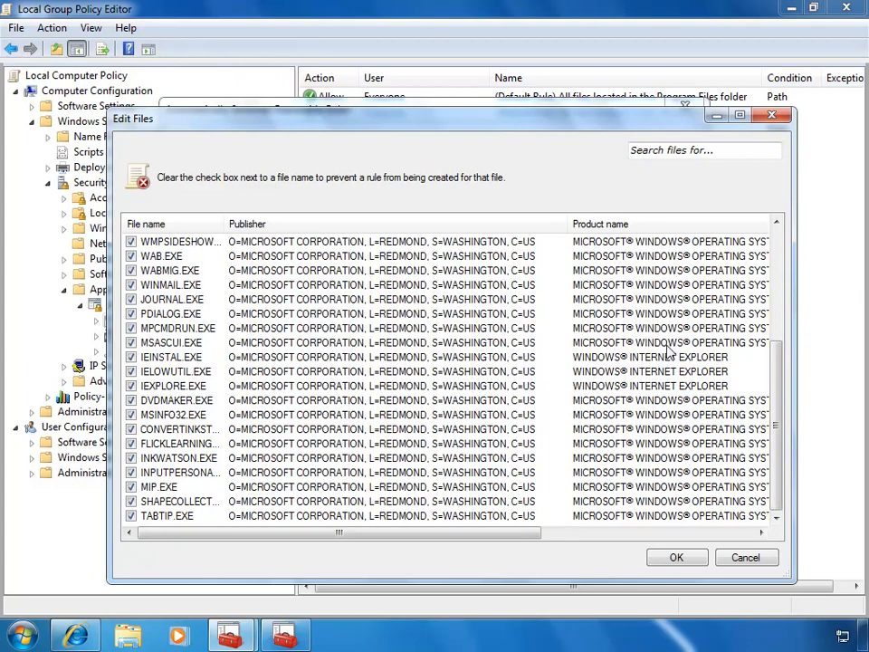
{"action": "left_click_drag", "start_coordinate": [525, 533], "coordinate": [675, 534]}
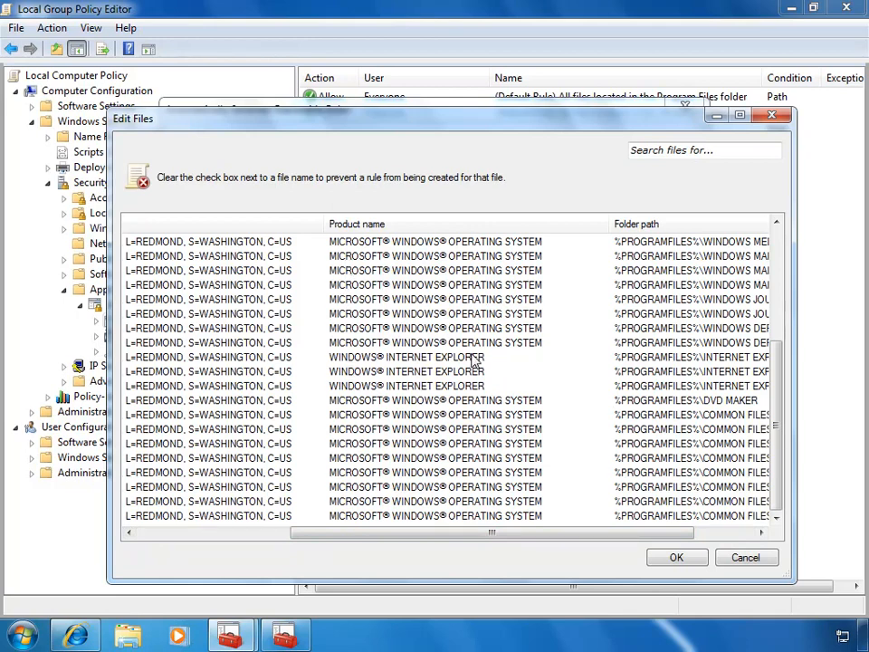
{"action": "left_click", "coordinate": [685, 559]}
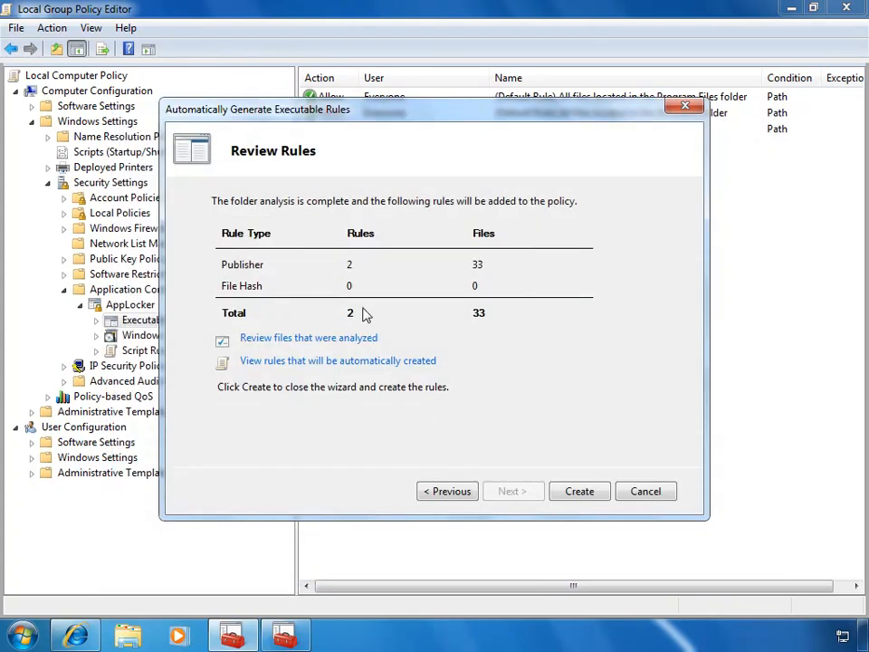
Create the automatically generated Program Files rules and compare them with the default rules in the executable rules list.
{"action": "left_click", "coordinate": [569, 495]}
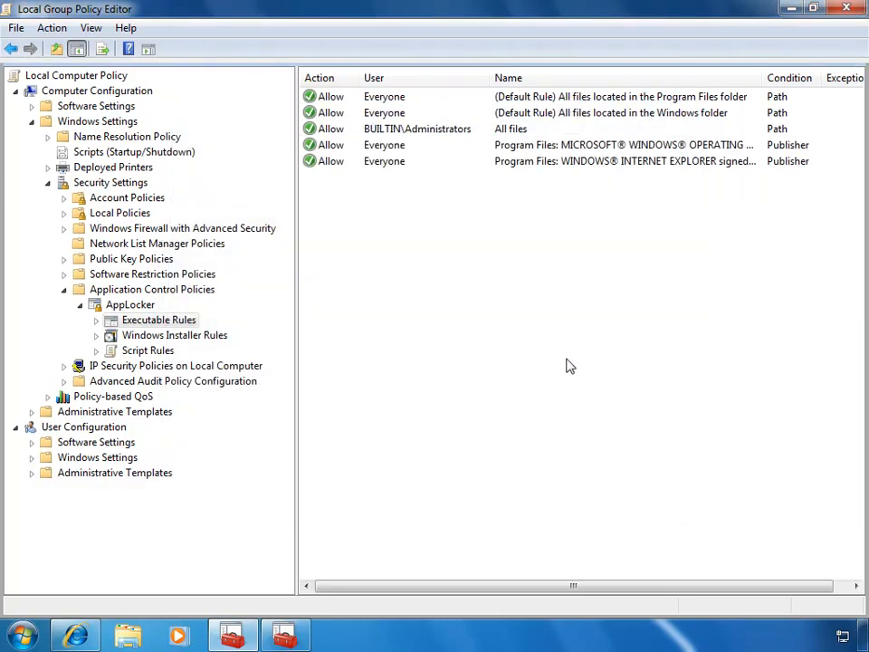
{"action": "left_click_drag", "start_coordinate": [491, 73], "coordinate": [478, 73]}
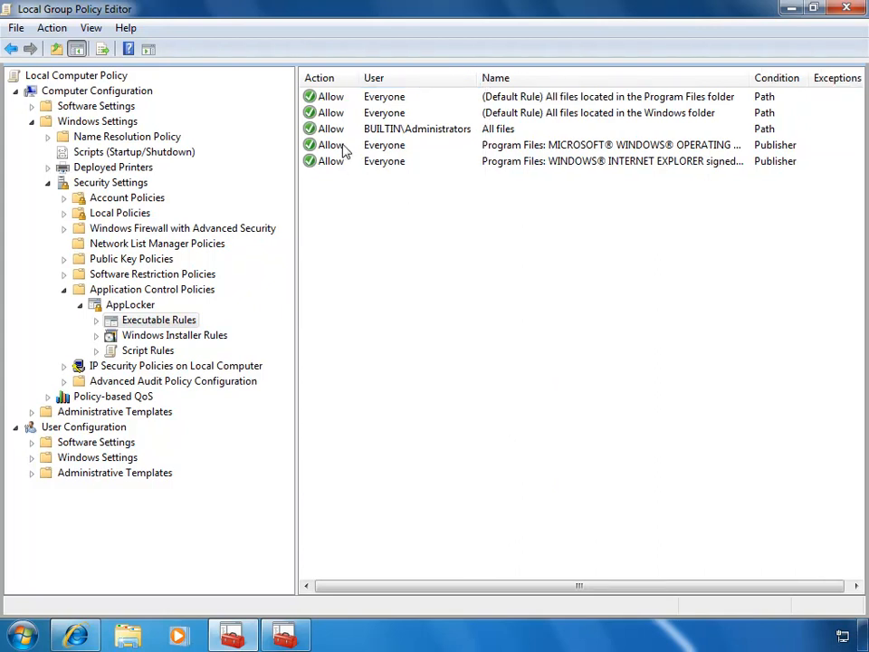
{"action": "left_click", "coordinate": [598, 145]}
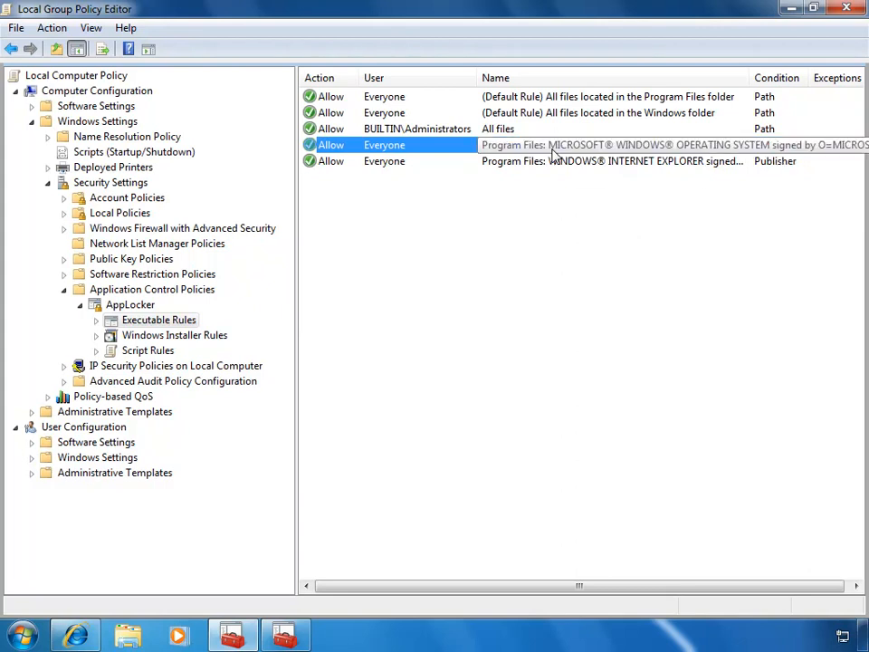
{"action": "left_click", "coordinate": [651, 164]}
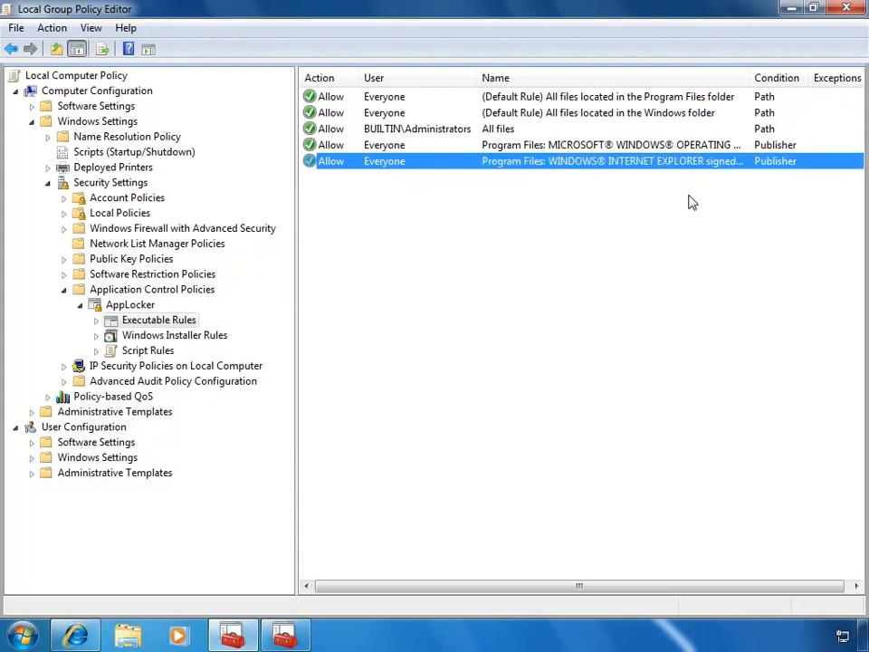
{"action": "left_click", "coordinate": [636, 100]}
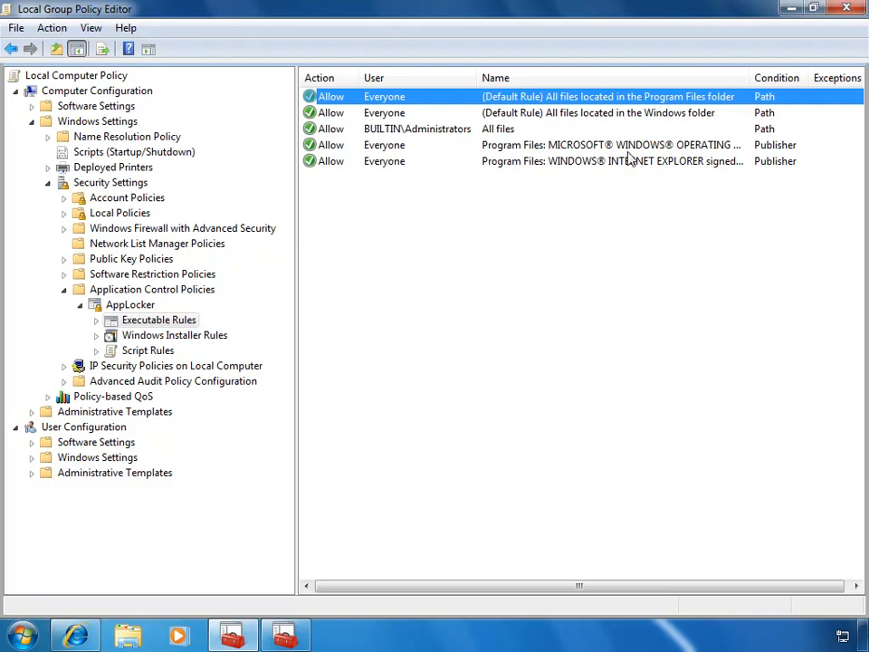
Check the Script Rules and Windows Installer Rules collections, then review the Program Files and Windows default rules under Executable Rules.
{"action": "left_click", "coordinate": [142, 352]}
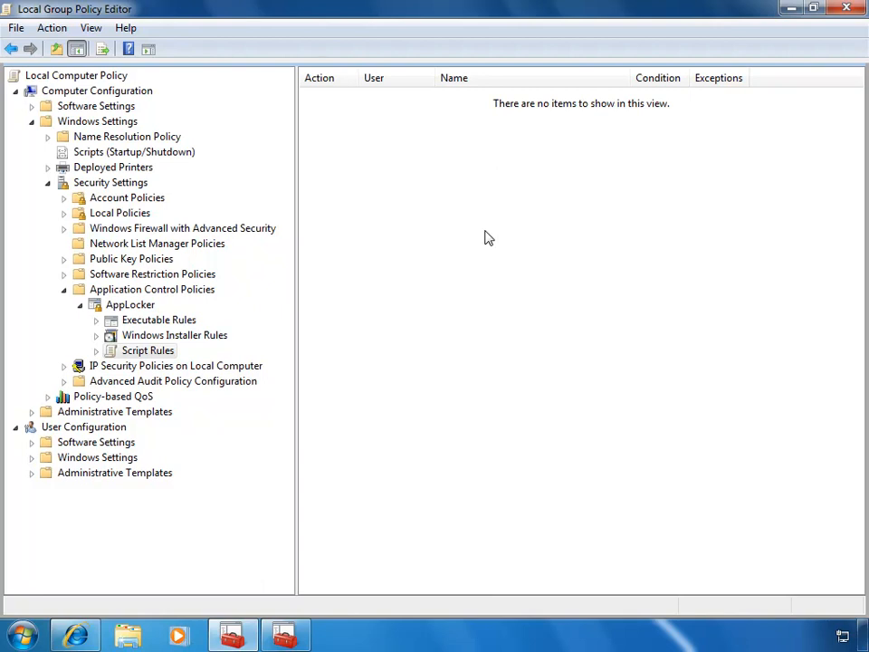
{"action": "left_click", "coordinate": [192, 336]}
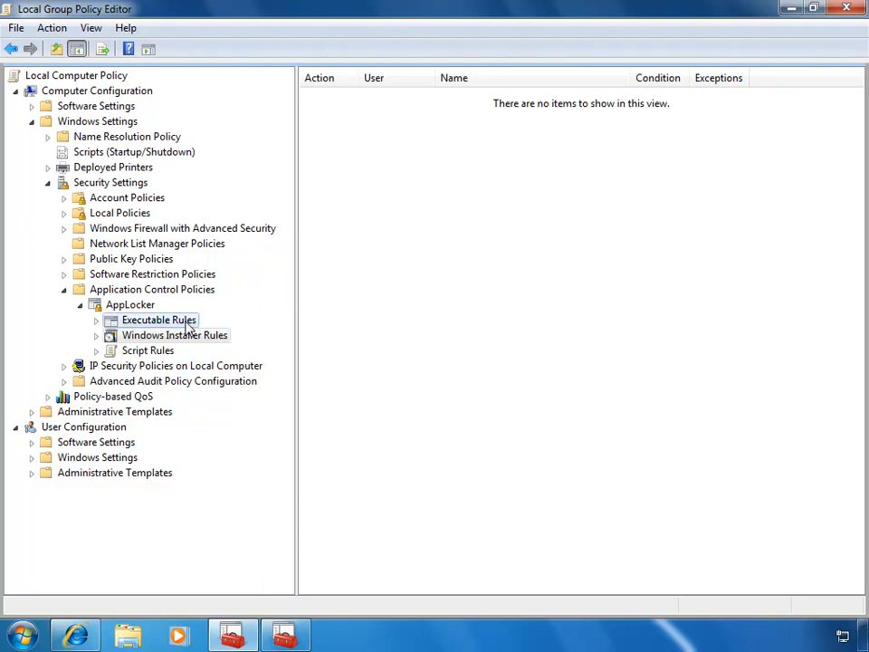
{"action": "left_click", "coordinate": [160, 321]}
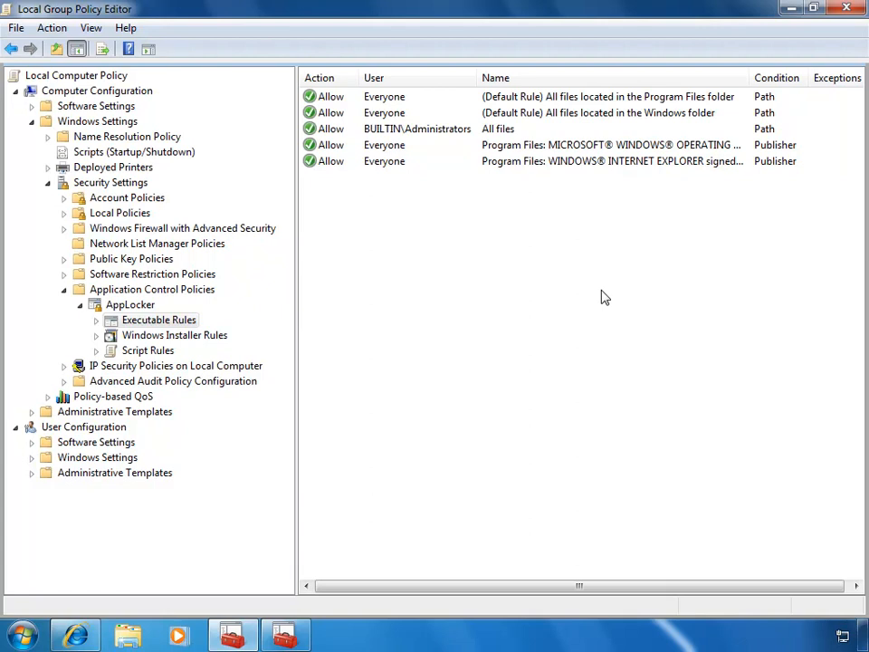
{"action": "left_click", "coordinate": [543, 96]}
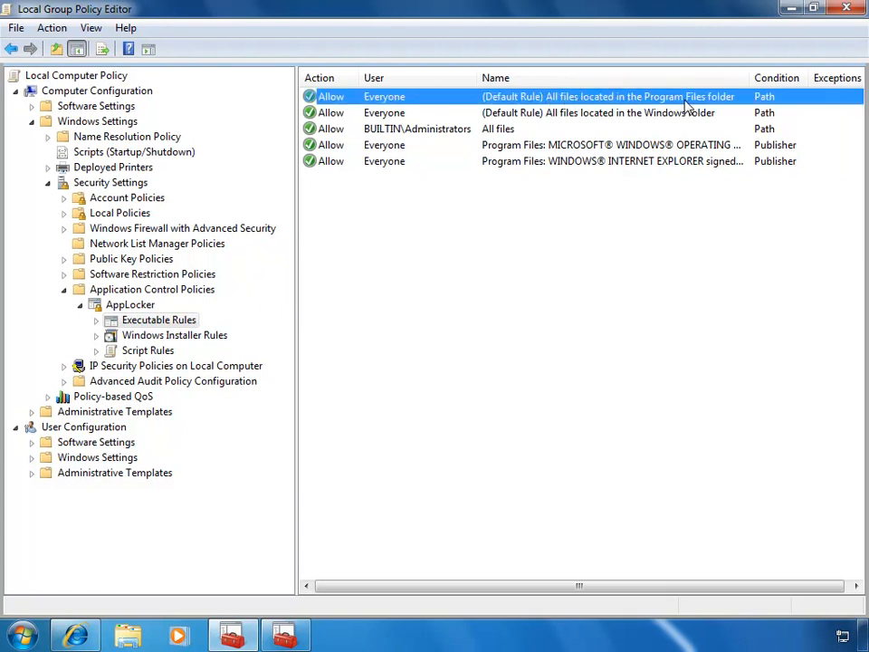
{"action": "left_click", "coordinate": [652, 116]}
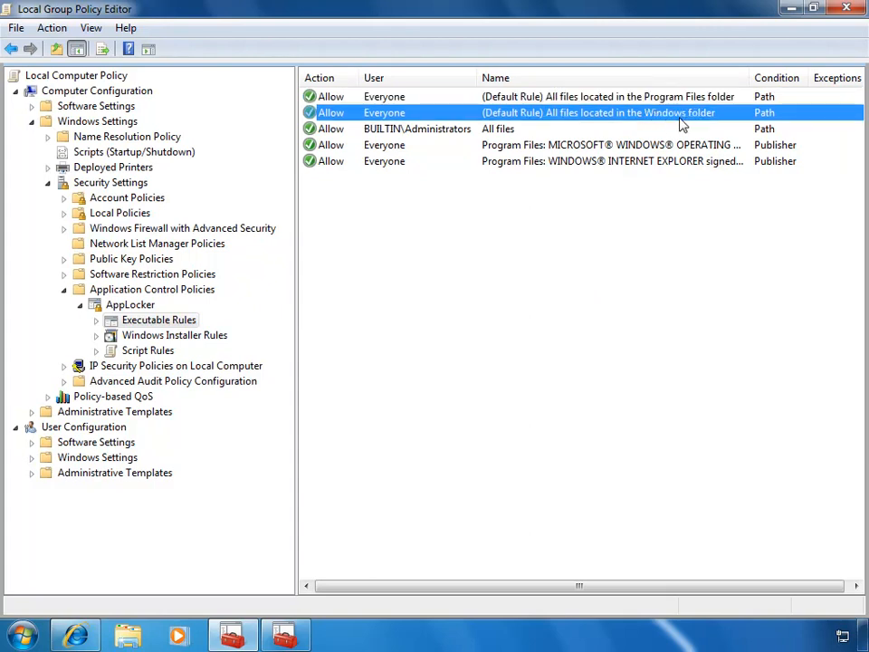
Delete the executable rule that allows BUILTIN\Administrators to run all files.
{"action": "left_click", "coordinate": [571, 132]}
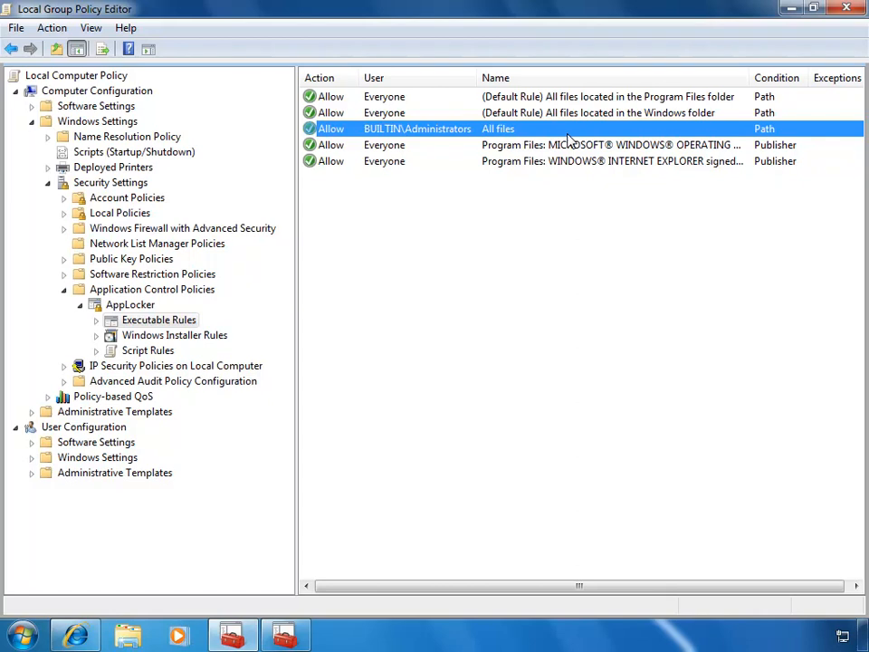
{"action": "right_click", "coordinate": [569, 138]}
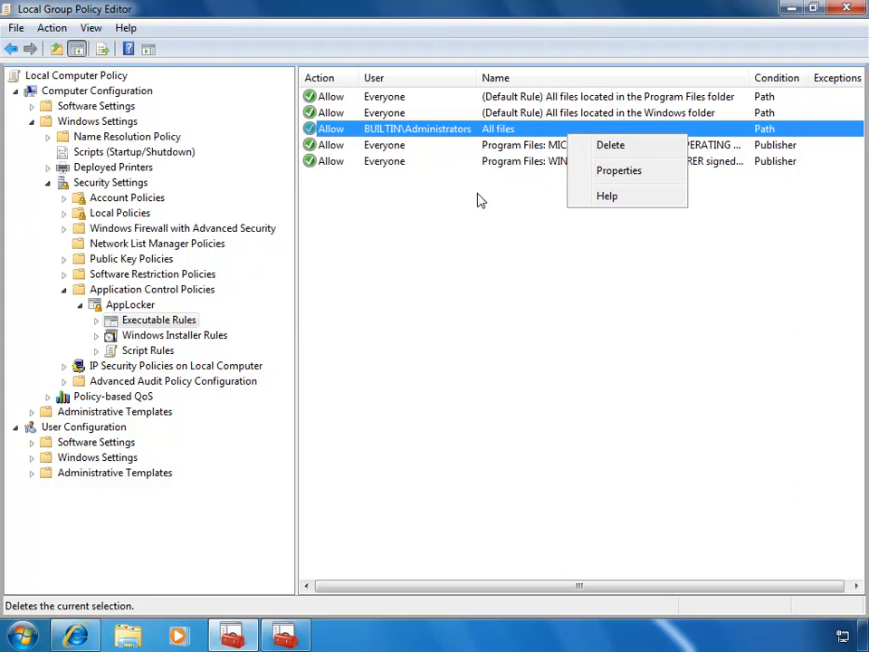
{"action": "left_click", "coordinate": [522, 205]}
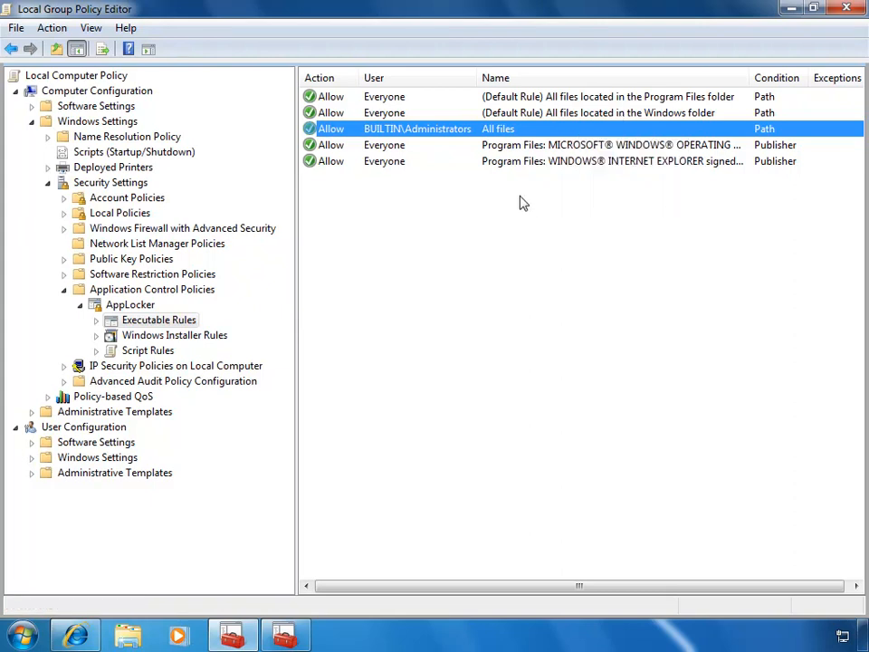
{"action": "right_click", "coordinate": [534, 129]}
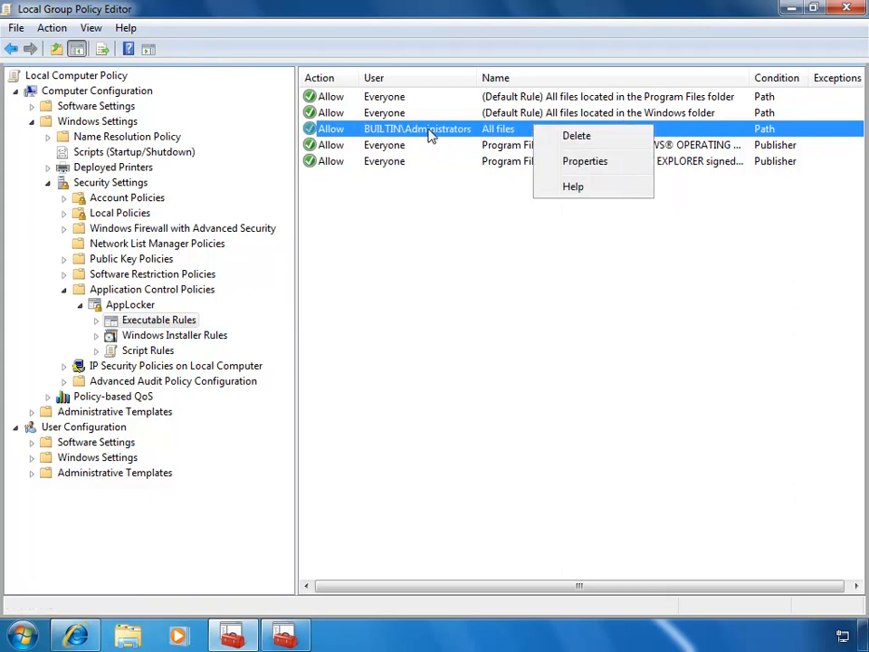
{"action": "left_click", "coordinate": [591, 142]}
{"action": "left_click", "coordinate": [526, 382]}
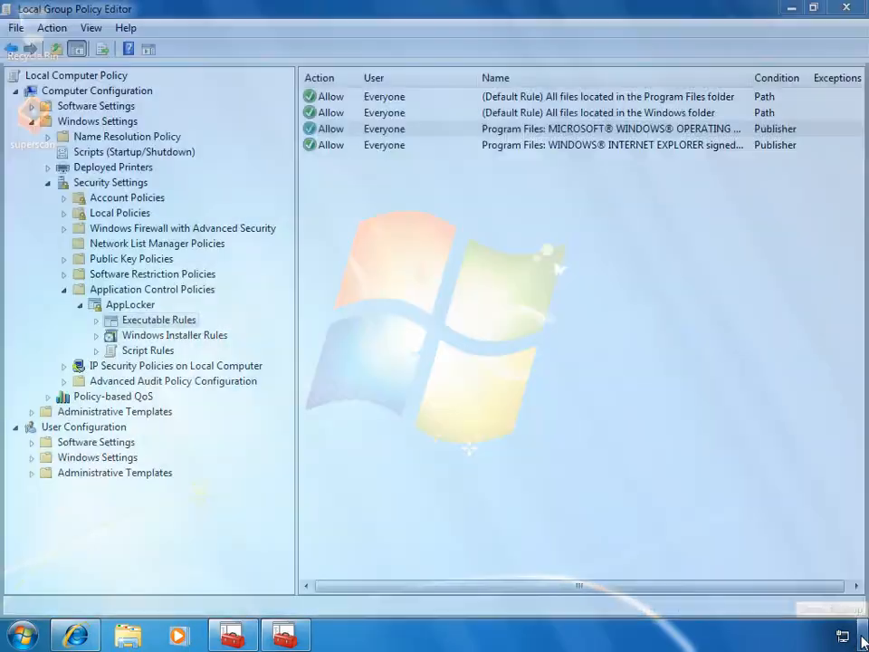
Test the remaining rules by trying to launch superscan from the desktop, and dismiss the resulting message.
{"action": "left_click", "coordinate": [863, 641]}
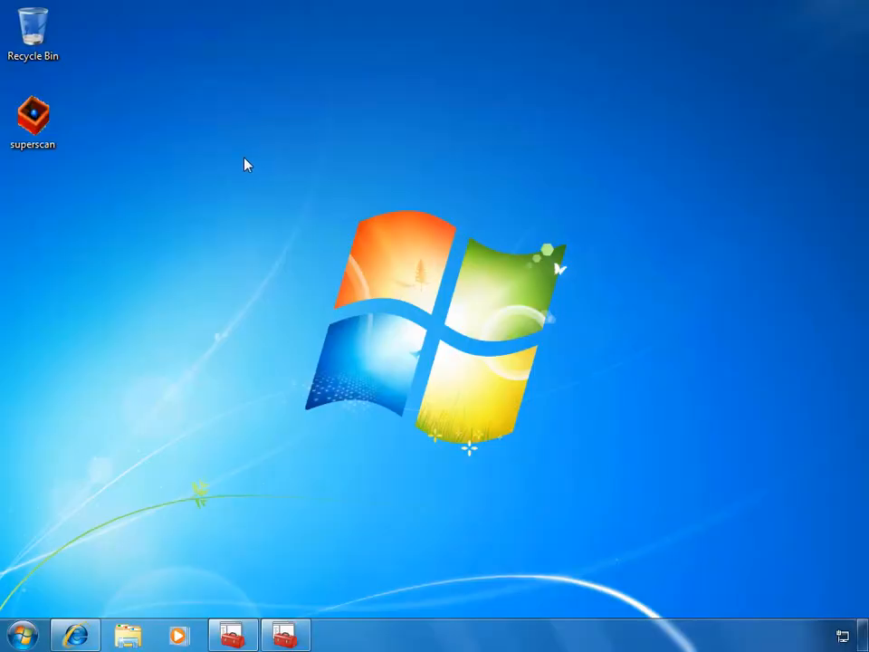
{"action": "left_click", "coordinate": [38, 145]}
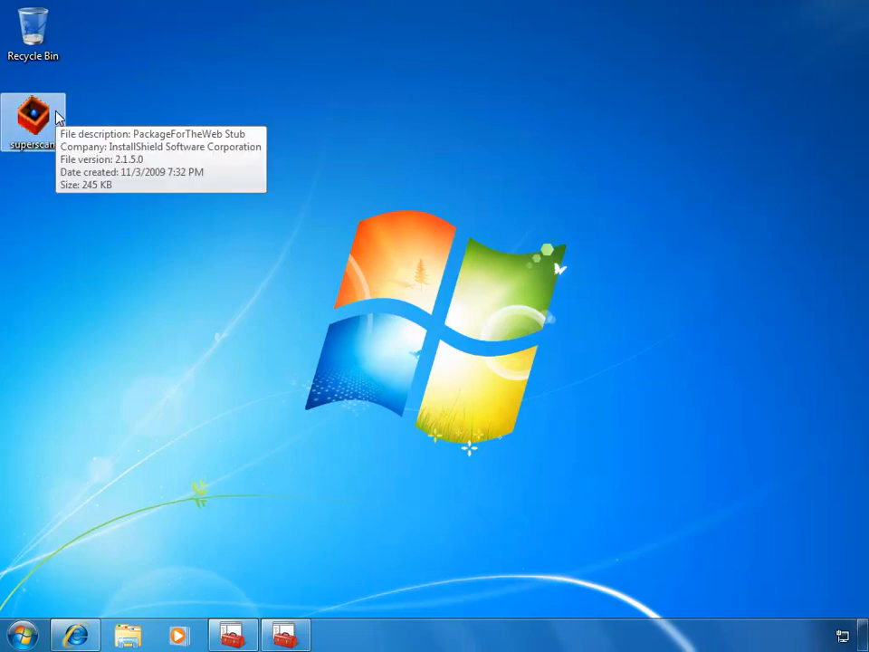
{"action": "double_click", "coordinate": [57, 116]}
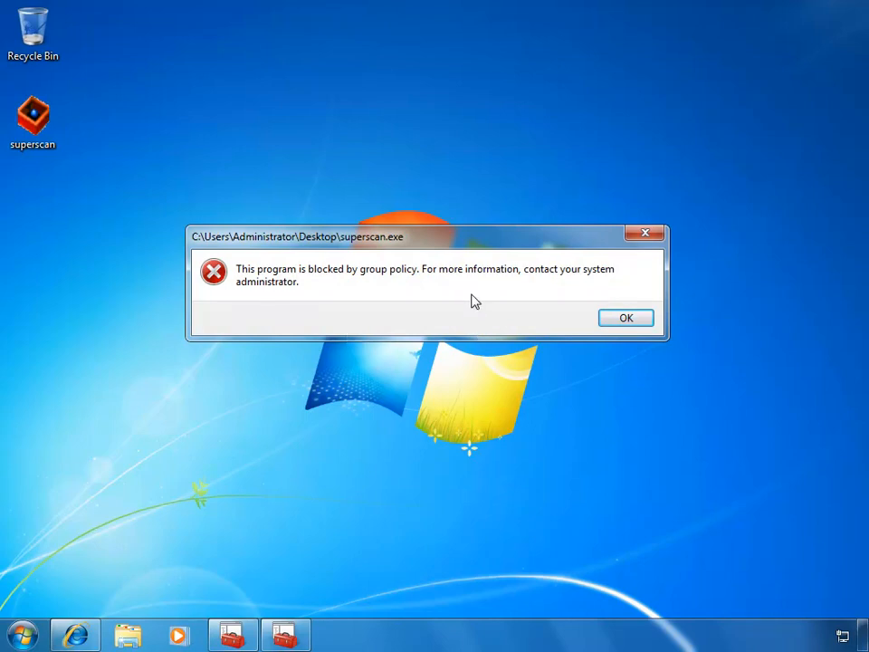
{"action": "left_click", "coordinate": [618, 322]}
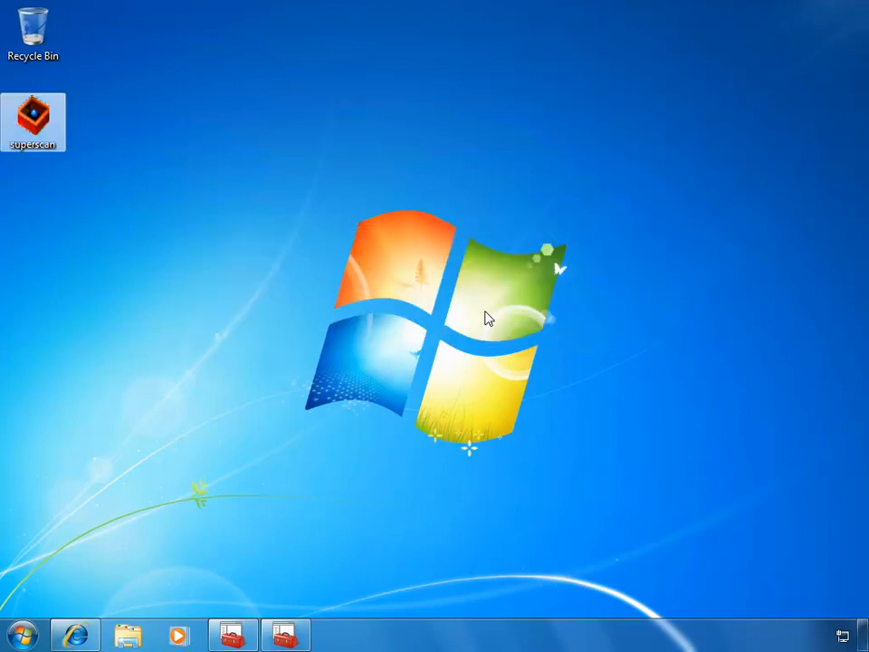
Move superscan from the desktop into C:\Program Files and test launching it there, cancelling its setup wizard.
{"action": "left_click", "coordinate": [23, 634]}
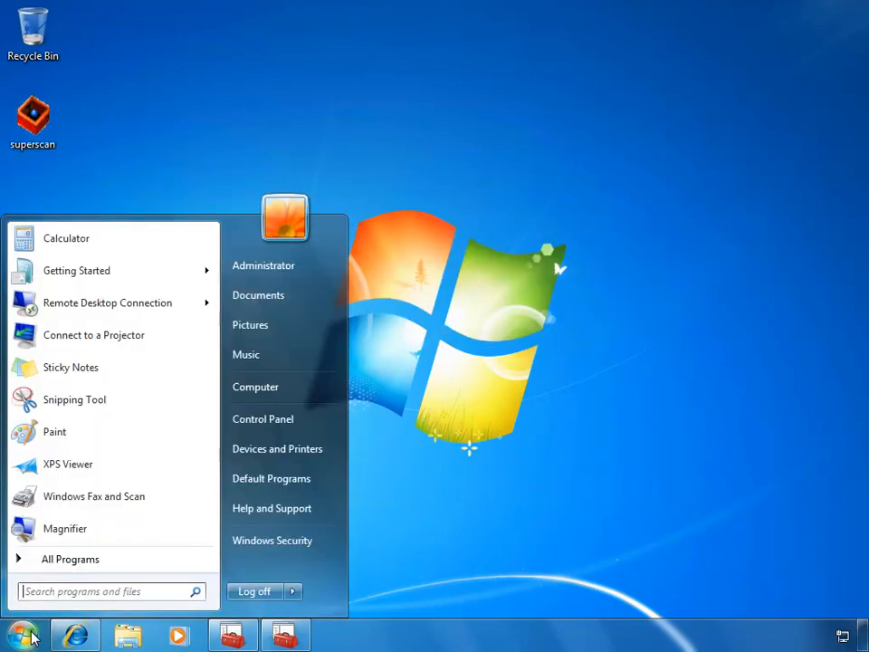
{"action": "left_click", "coordinate": [274, 394]}
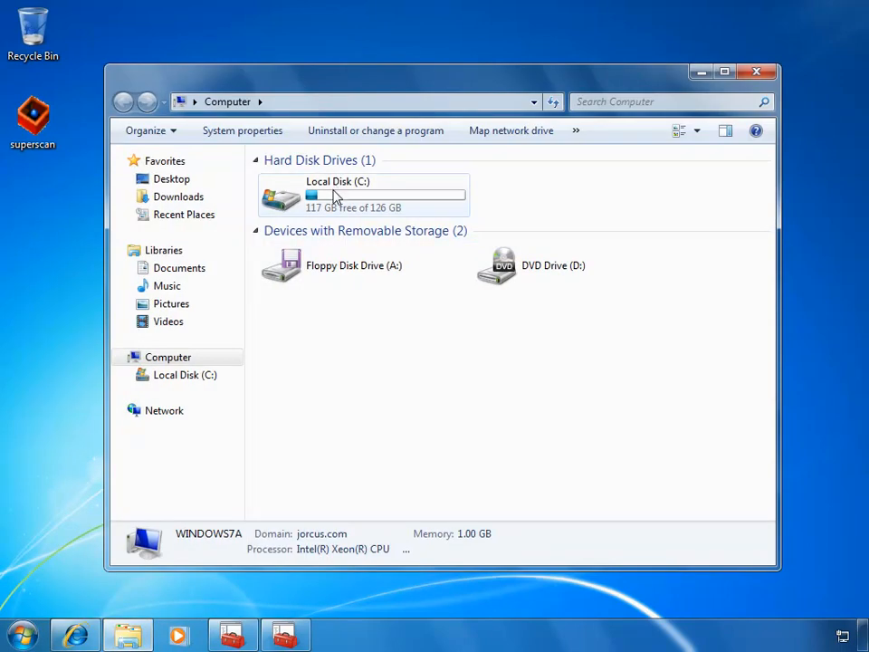
{"action": "double_click", "coordinate": [335, 194]}
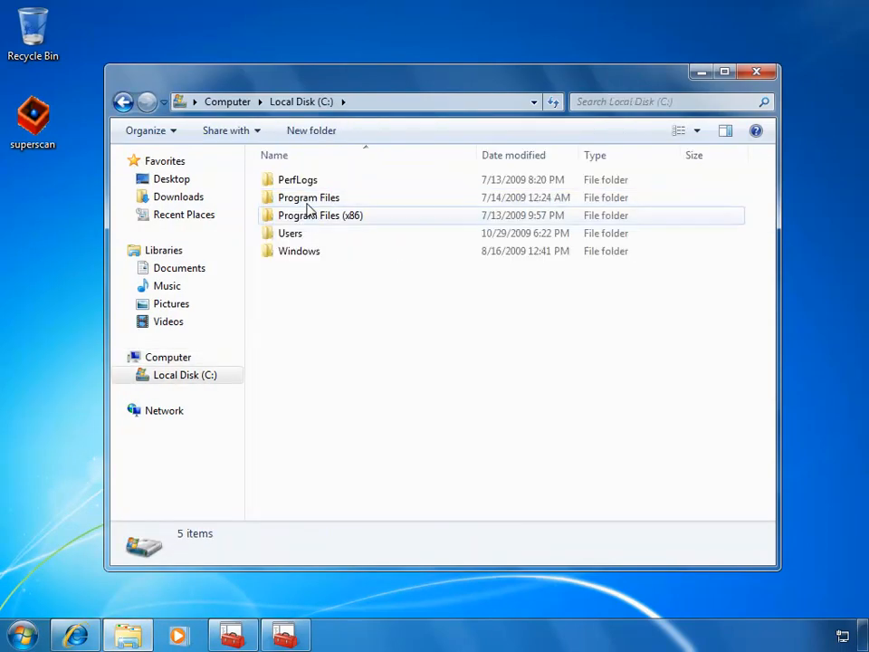
{"action": "double_click", "coordinate": [308, 201]}
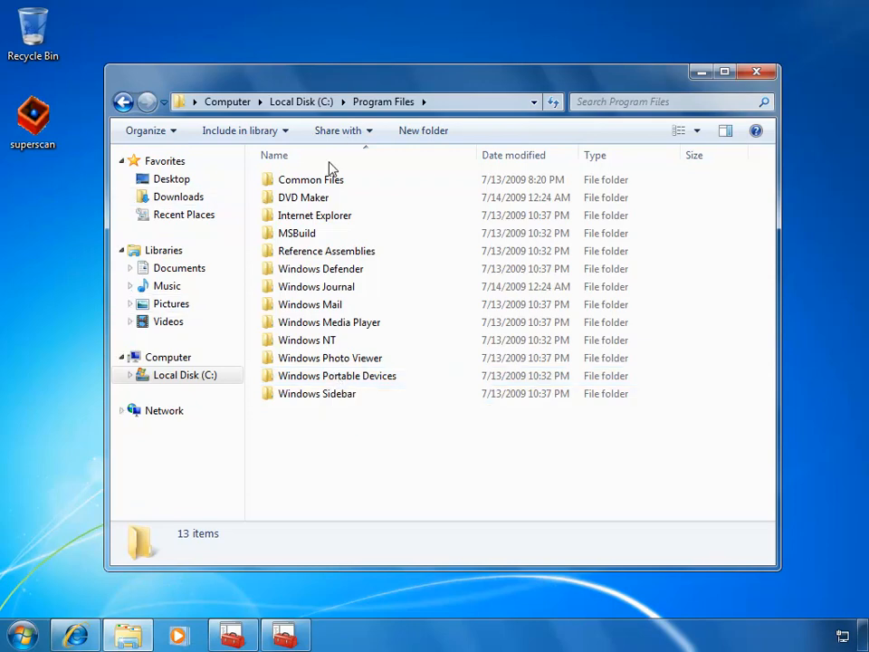
{"action": "left_click_drag", "start_coordinate": [35, 118], "coordinate": [307, 455]}
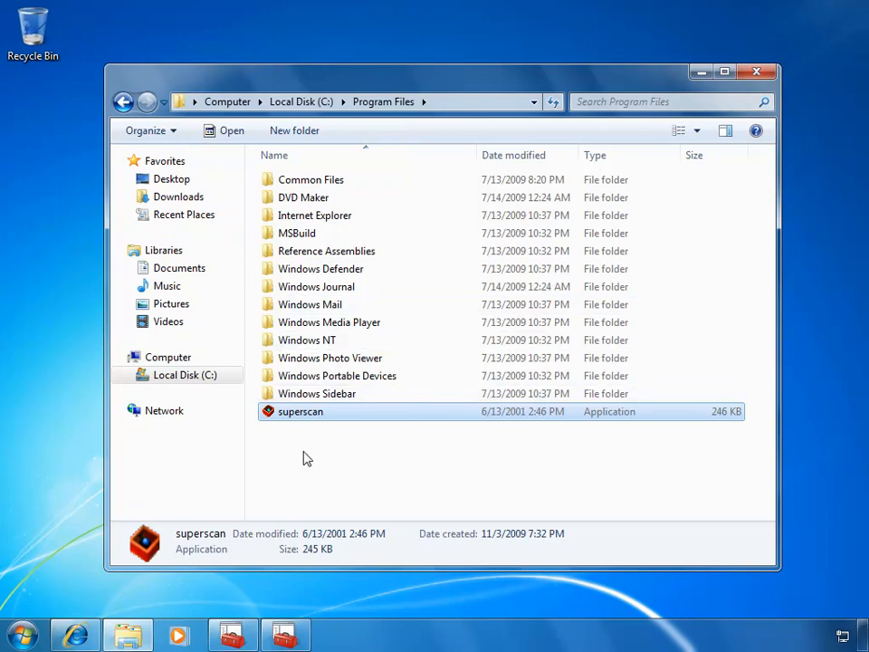
{"action": "double_click", "coordinate": [299, 415]}
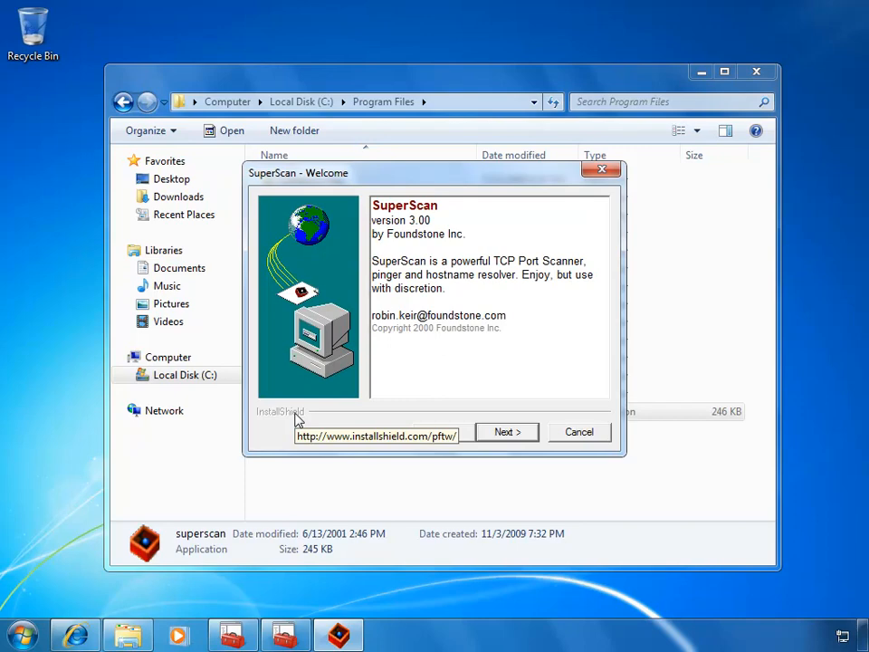
{"action": "left_click", "coordinate": [584, 433]}
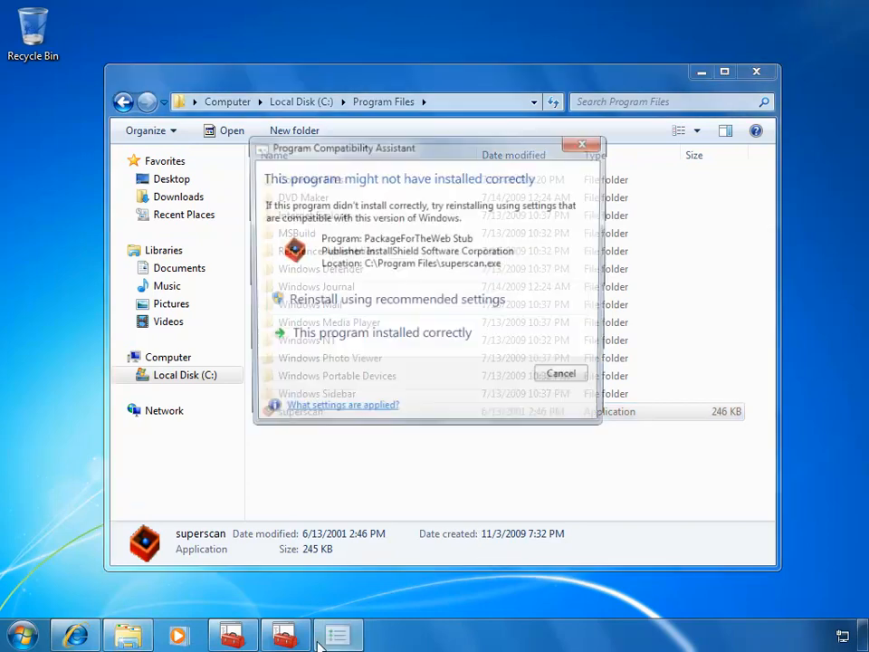
Return to the Local Group Policy Editor and create the default executable rules again, checking the administrators' rule for all files.
{"action": "left_click", "coordinate": [231, 634]}
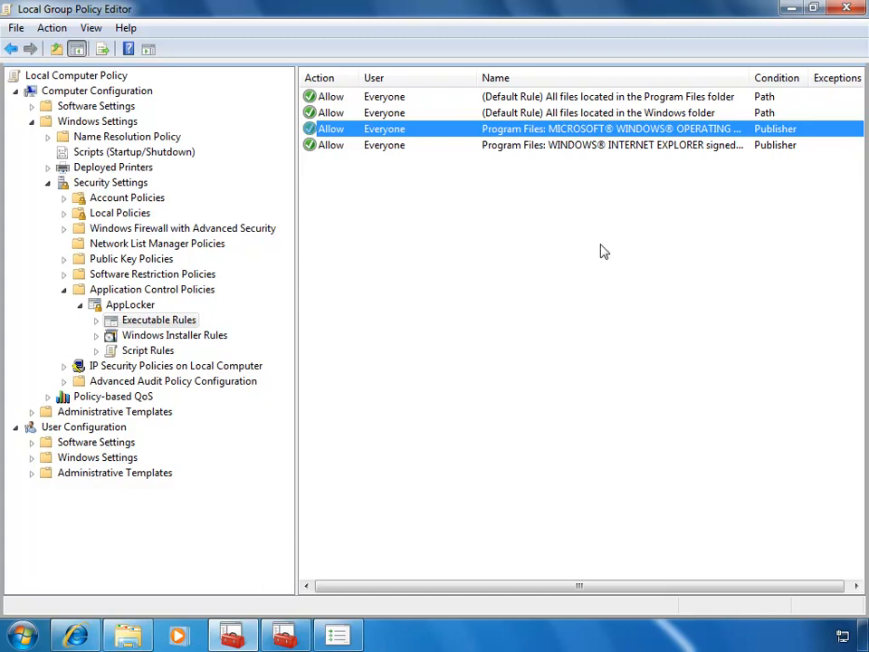
{"action": "left_click", "coordinate": [522, 259]}
{"action": "right_click", "coordinate": [518, 253]}
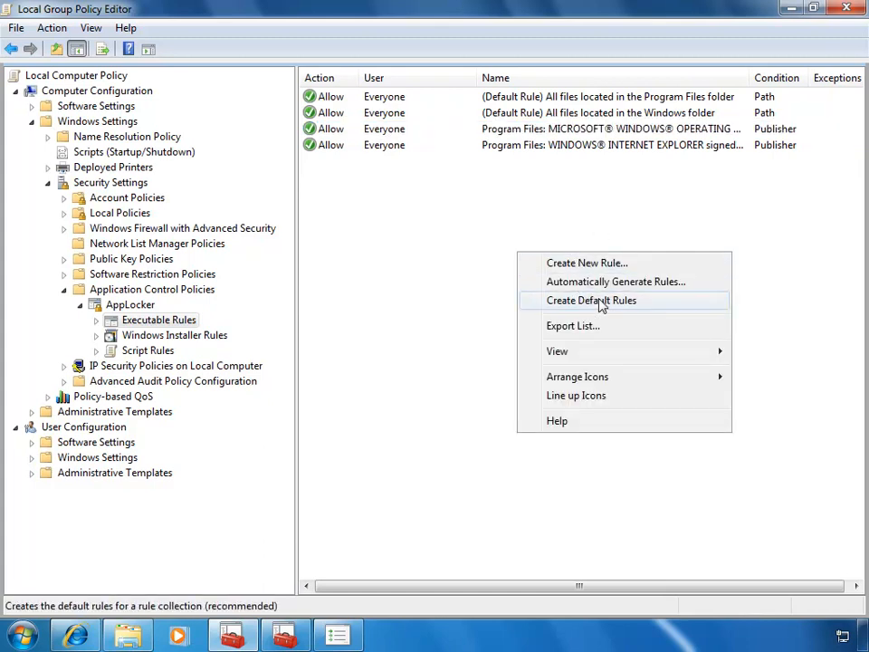
{"action": "left_click", "coordinate": [599, 302]}
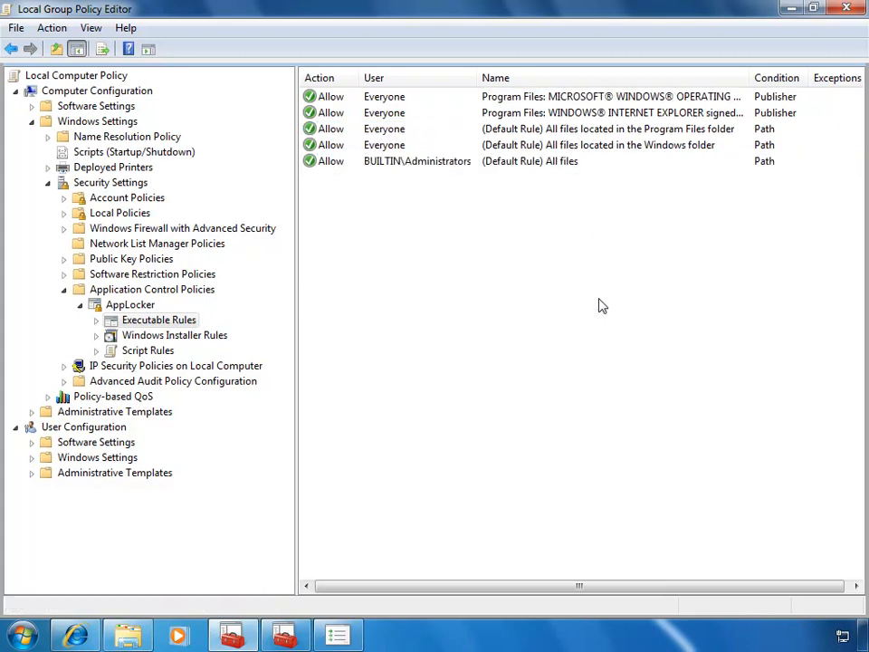
{"action": "left_click", "coordinate": [381, 164]}
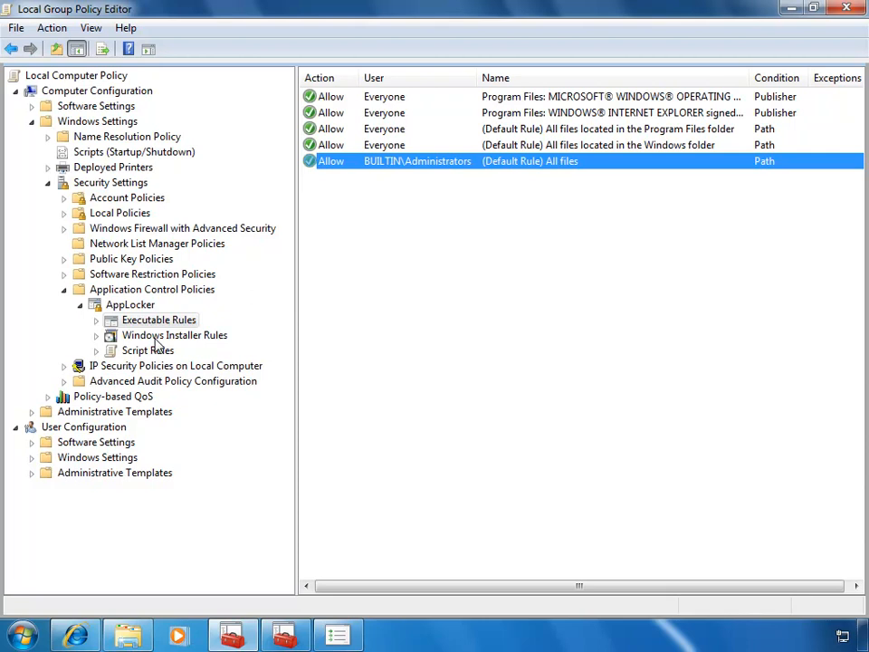
{"action": "left_click", "coordinate": [533, 230]}
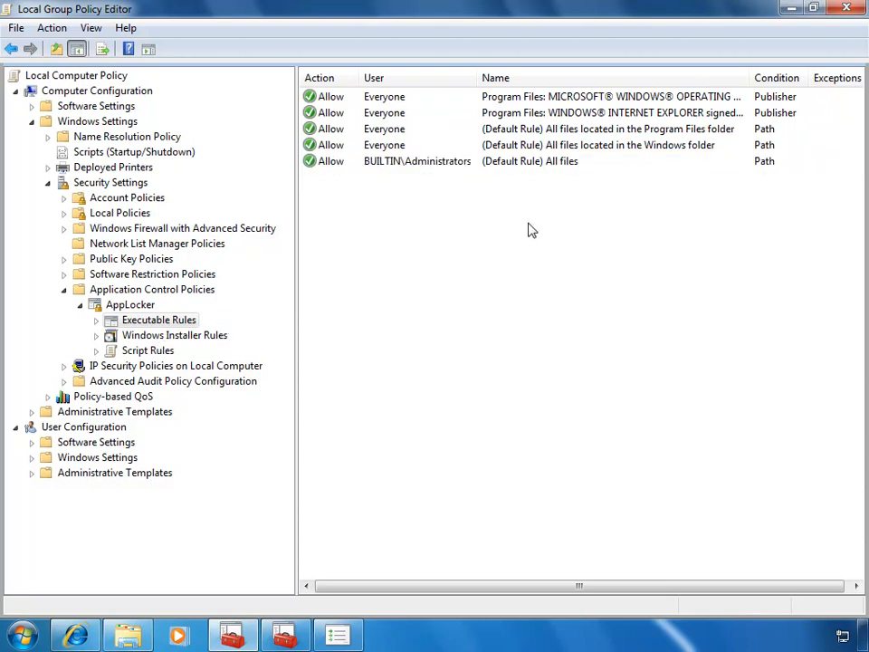
Minimize the policy and services windows, dismiss the compatibility assistant and locate superscan in the Program Files folder.
{"action": "left_click", "coordinate": [793, 9]}
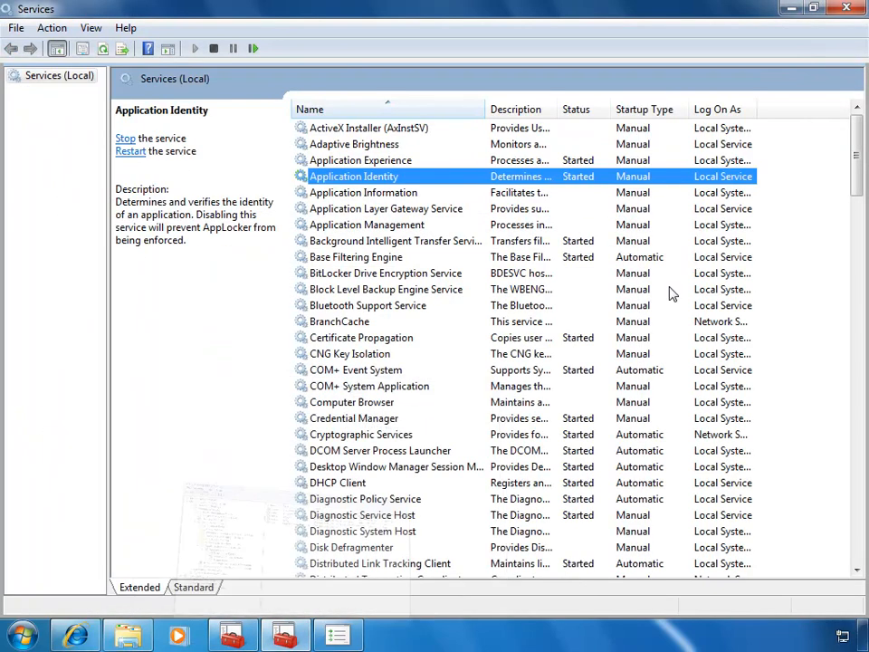
{"action": "left_click", "coordinate": [792, 8]}
{"action": "left_click", "coordinate": [561, 376]}
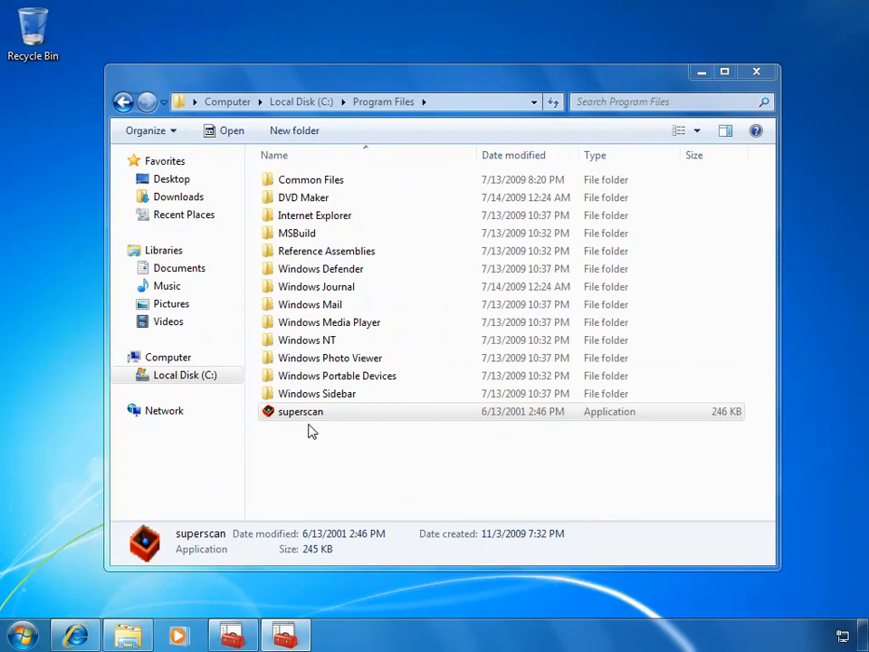
{"action": "left_click", "coordinate": [310, 420]}
Begin a new executable rule in the Local Group Policy Editor, with the wizard's introductory page skipped by default.
{"action": "left_click", "coordinate": [285, 636]}
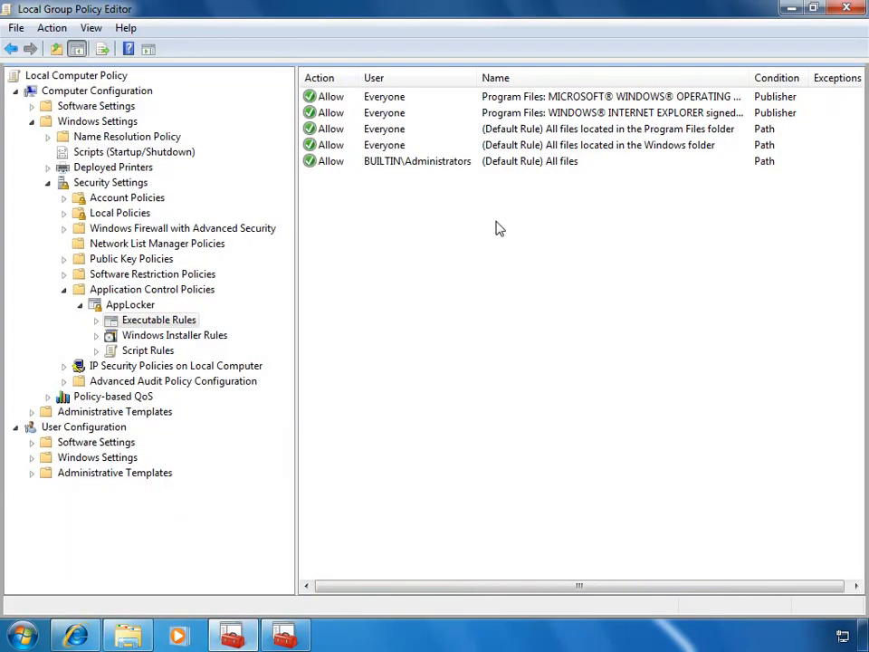
{"action": "right_click", "coordinate": [498, 228]}
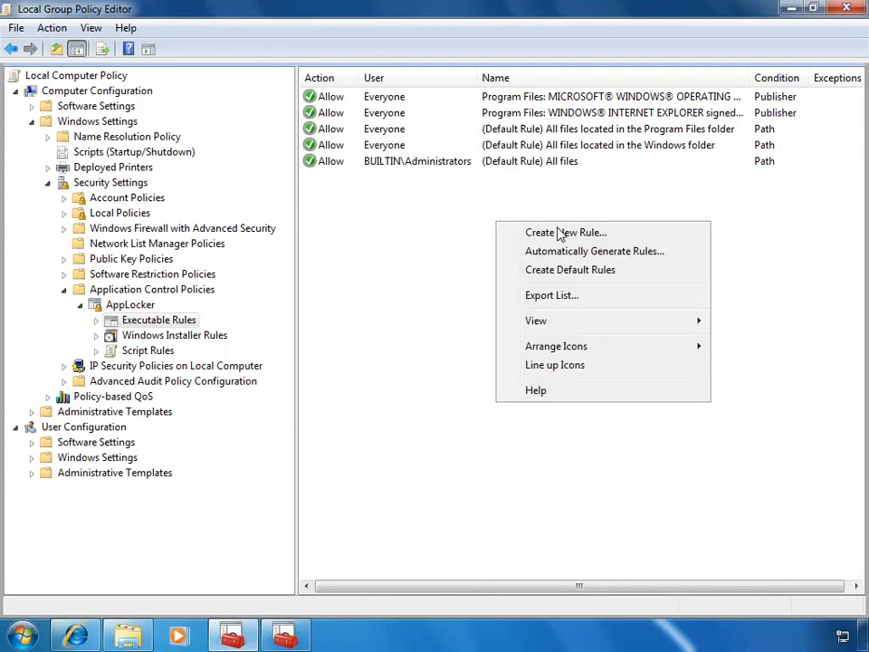
{"action": "left_click", "coordinate": [624, 238]}
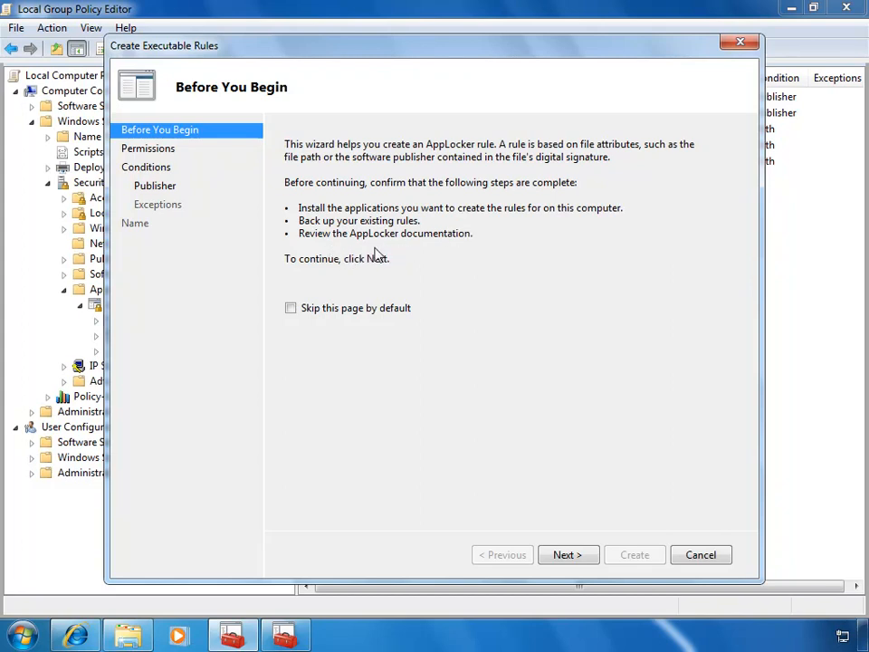
{"action": "left_click", "coordinate": [291, 309]}
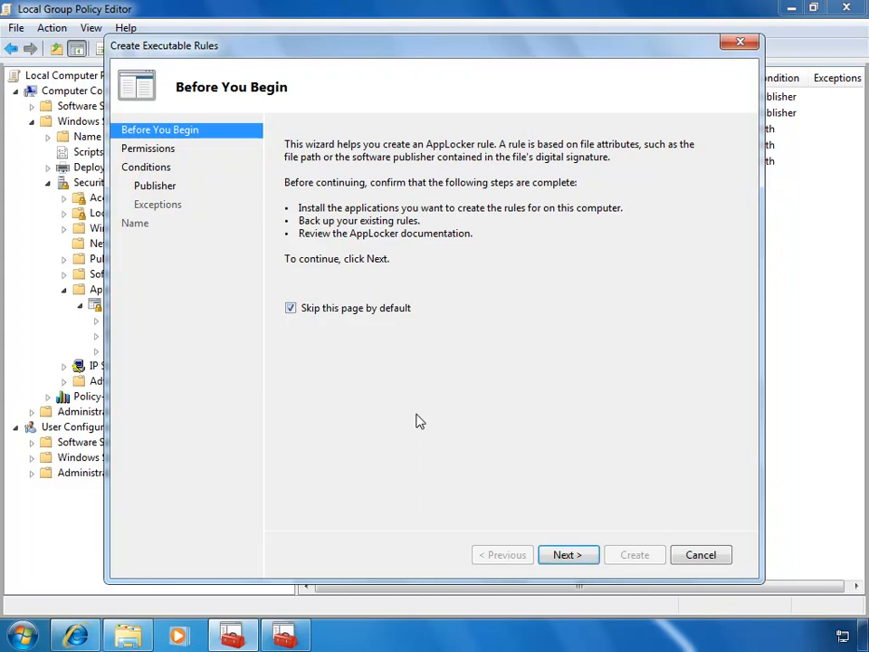
{"action": "left_click", "coordinate": [567, 555]}
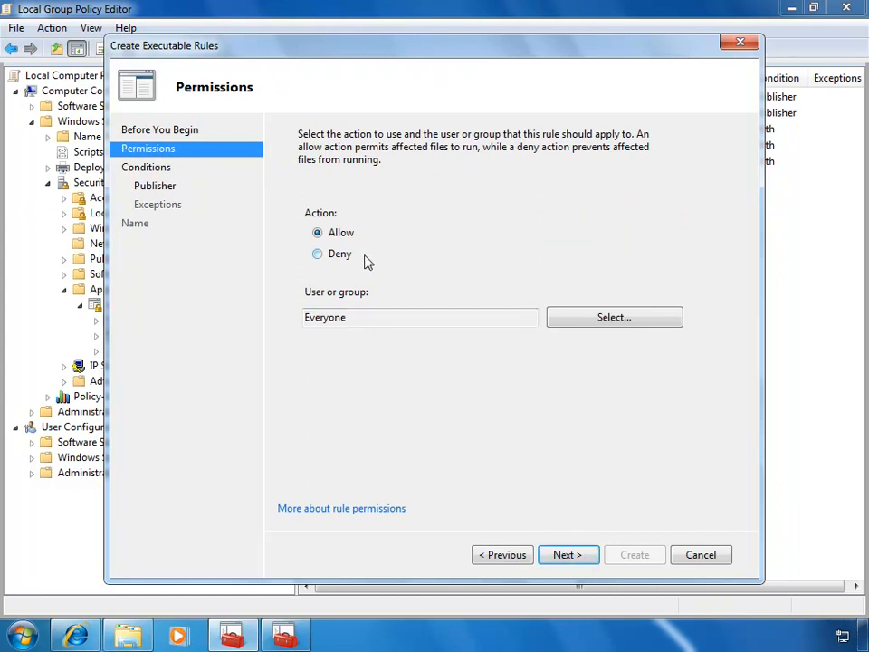
Set the new rule's action to Deny for Everyone and continue to the rule conditions.
{"action": "left_click", "coordinate": [318, 257]}
{"action": "left_click_drag", "start_coordinate": [355, 319], "coordinate": [299, 334]}
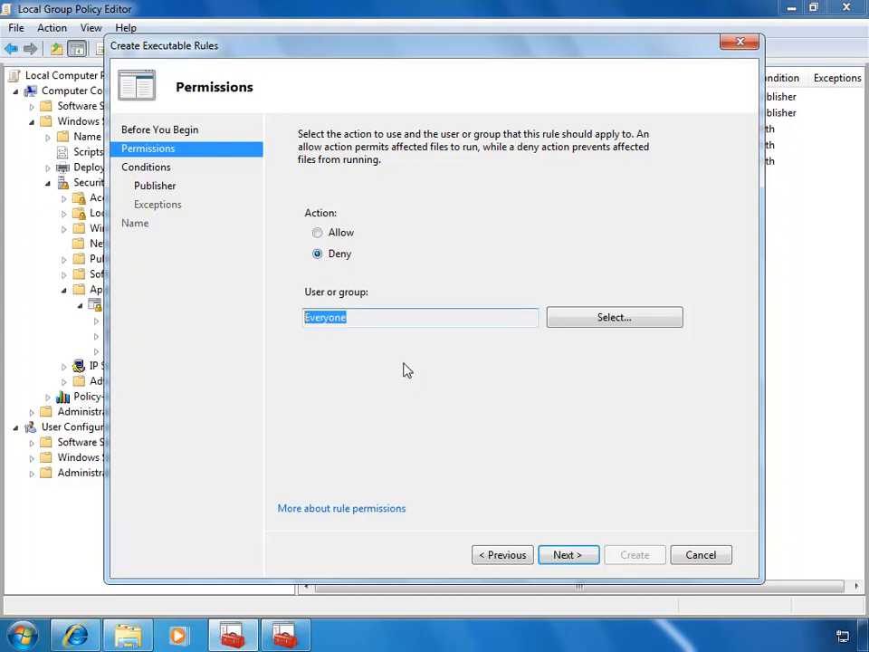
{"action": "left_click", "coordinate": [574, 555]}
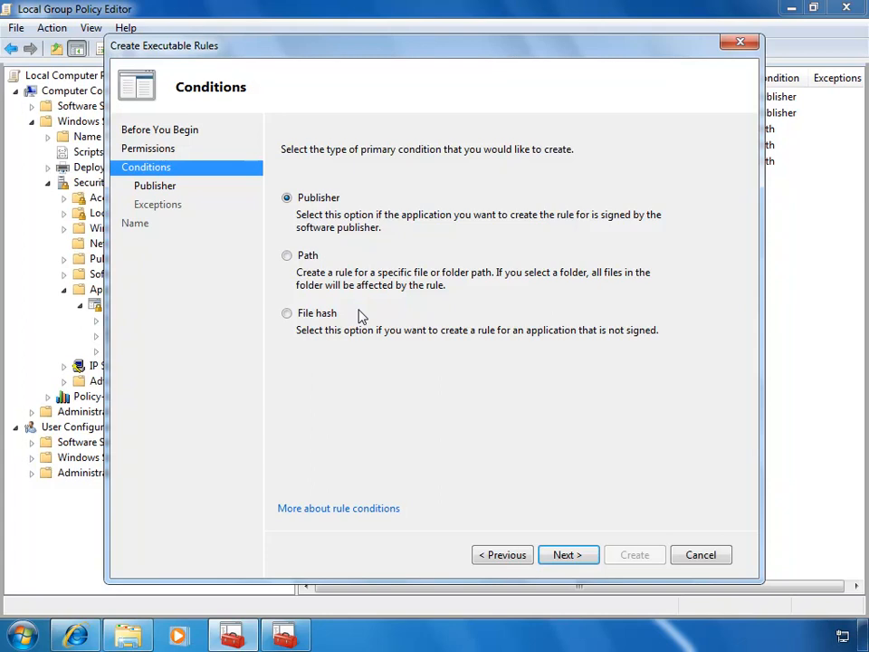
Base the deny rule on a file hash of superscan.exe from the Program Files folder on drive C.
{"action": "left_click", "coordinate": [294, 315]}
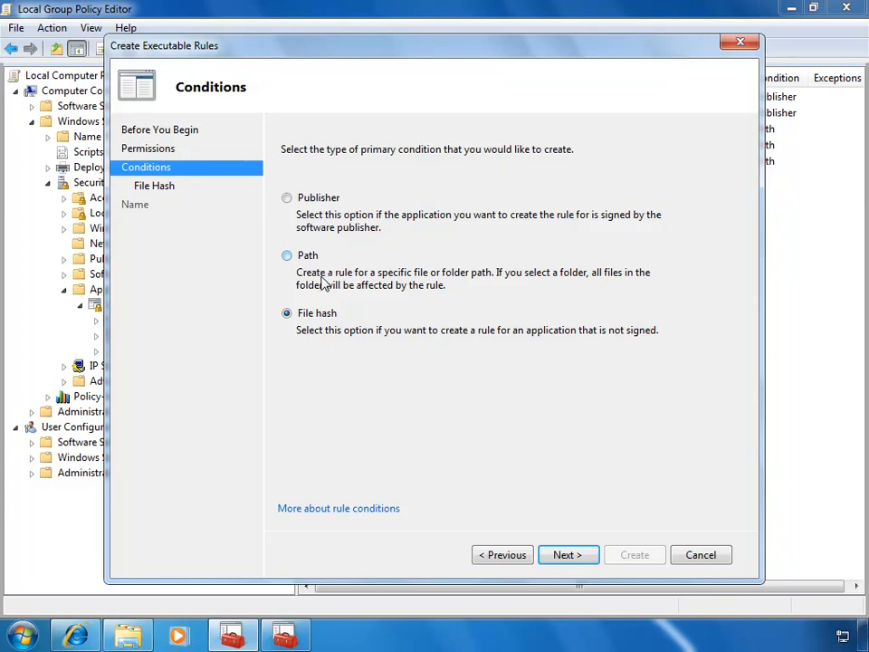
{"action": "left_click", "coordinate": [576, 558]}
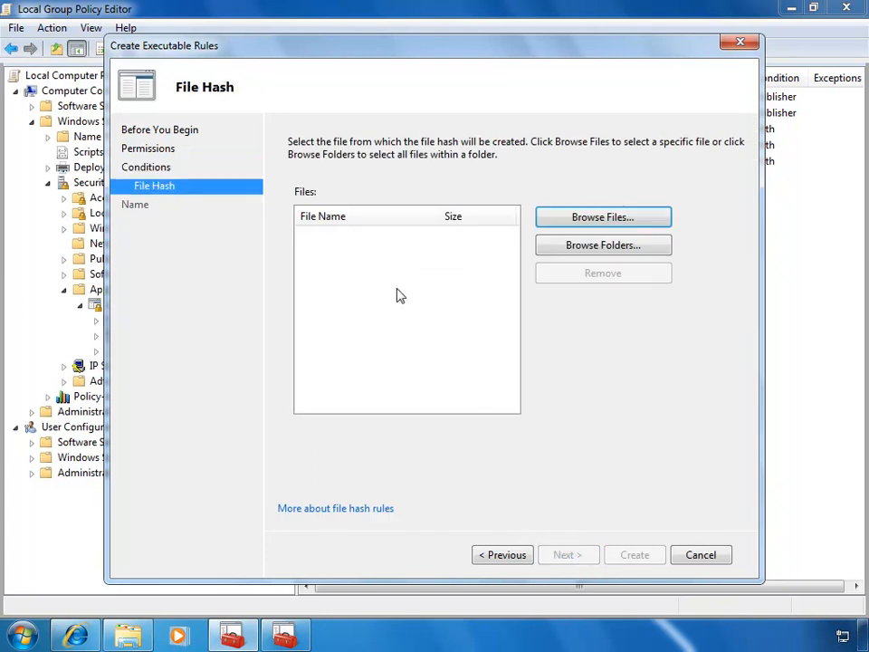
{"action": "left_click", "coordinate": [589, 225]}
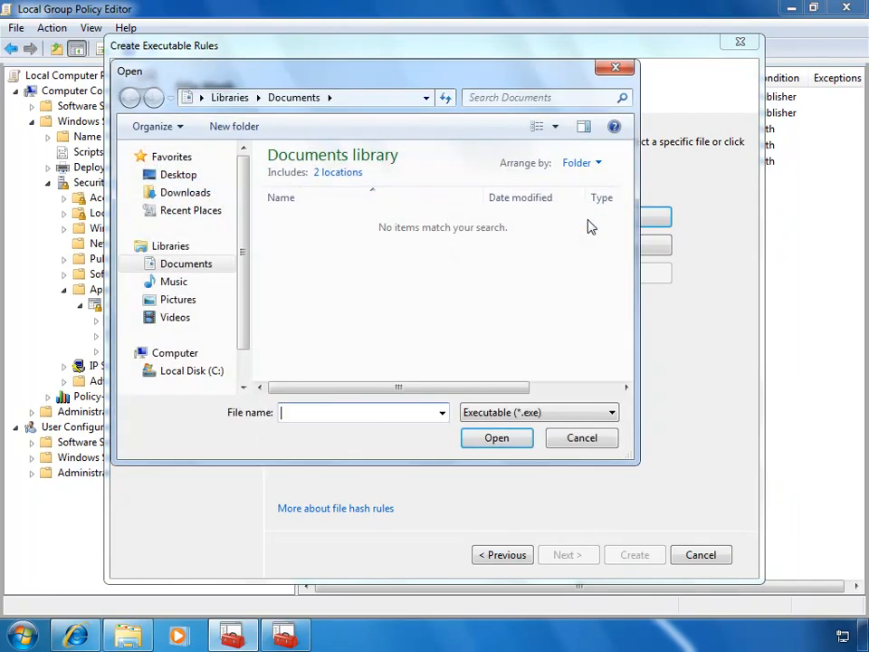
{"action": "left_click", "coordinate": [182, 376]}
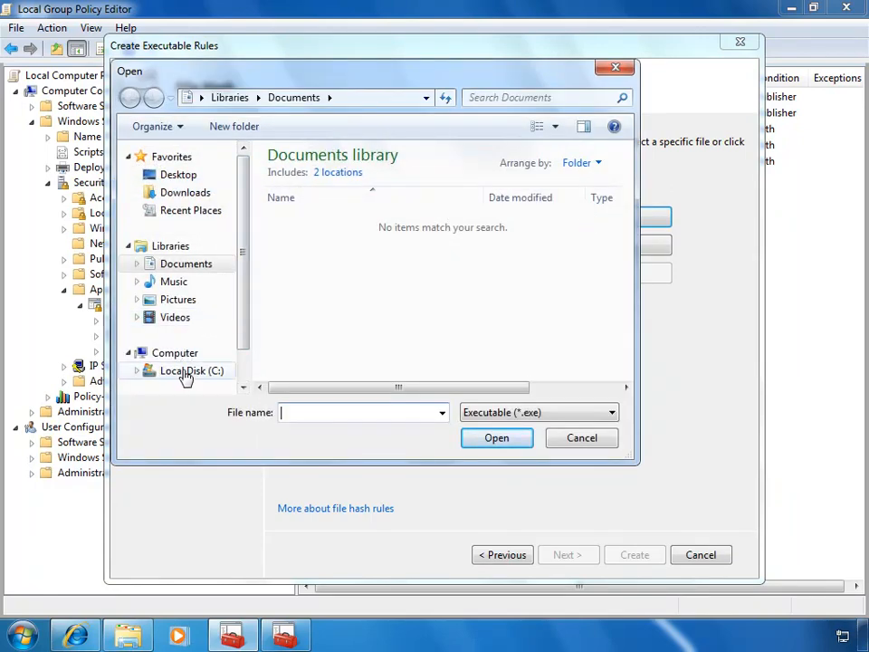
{"action": "double_click", "coordinate": [309, 193]}
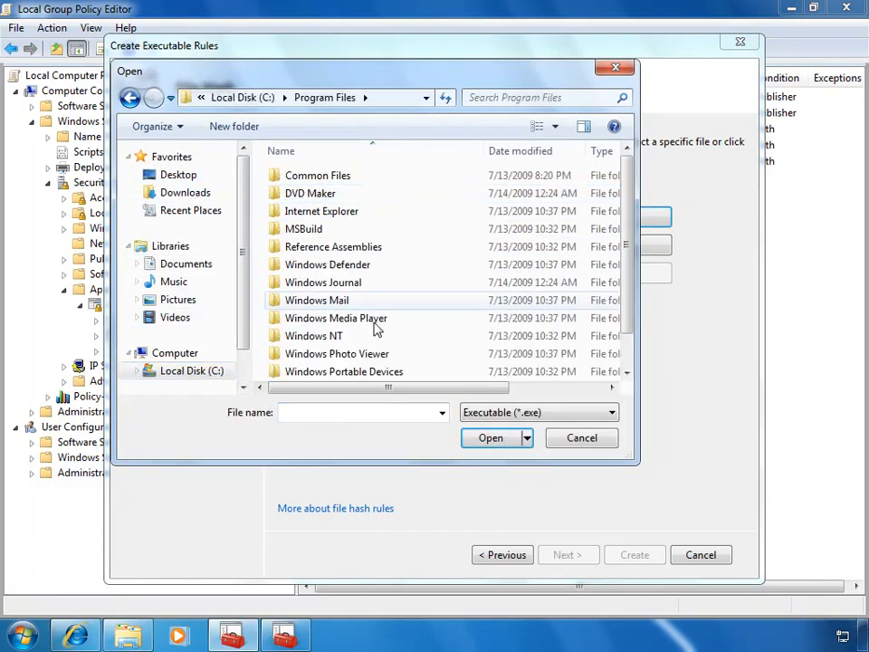
{"action": "scroll", "coordinate": [371, 290], "scroll_direction": "down", "scroll_amount": 1}
{"action": "left_click", "coordinate": [309, 371]}
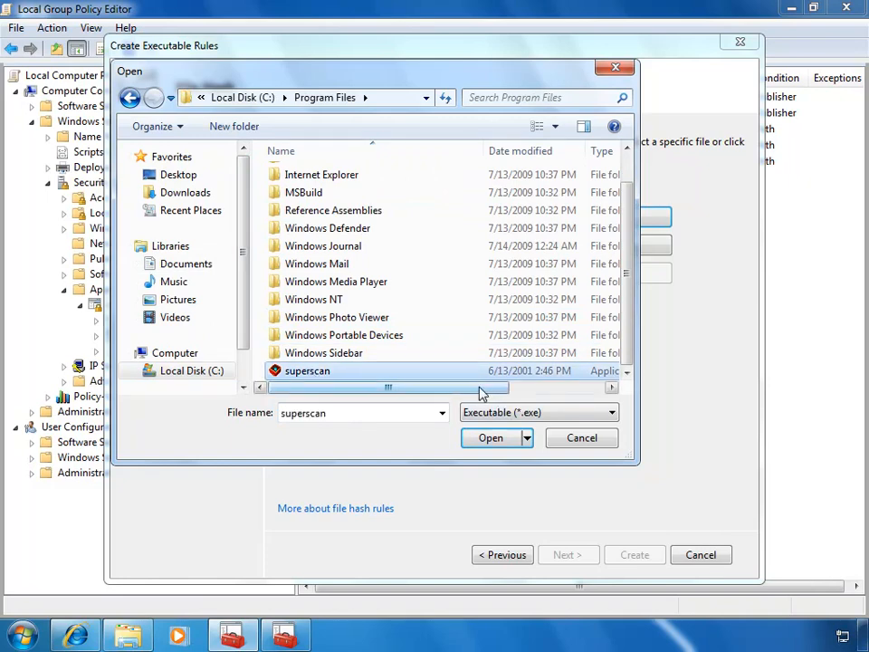
{"action": "left_click", "coordinate": [487, 441]}
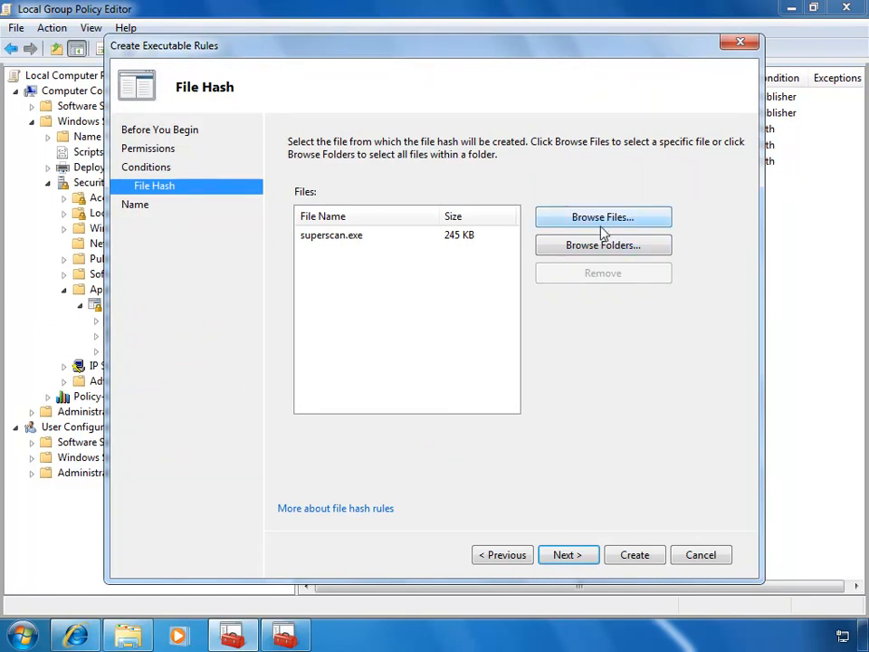
Keep the rule name superscan.exe without a description, create the rule and select it in the executable rules list.
{"action": "left_click", "coordinate": [566, 556]}
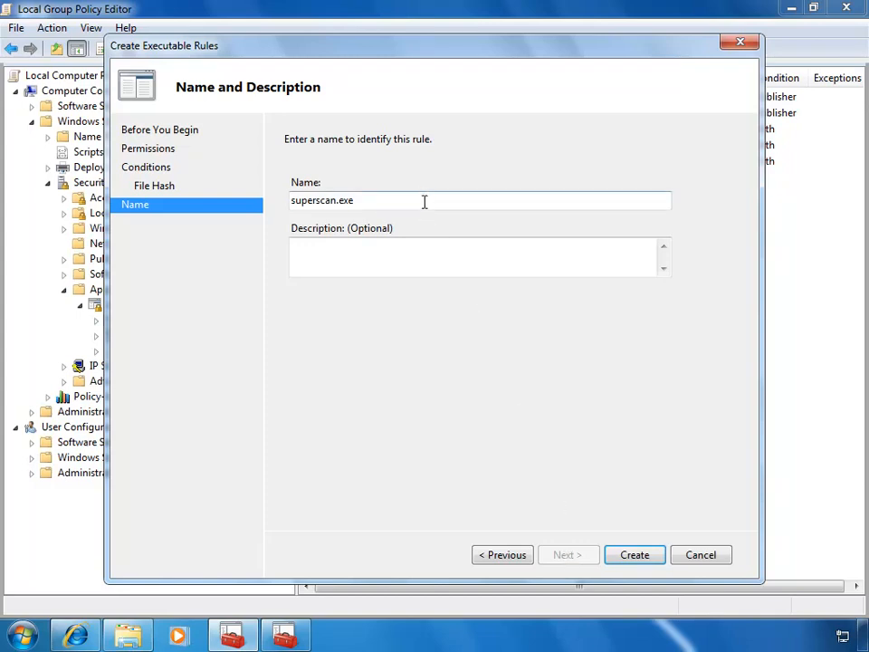
{"action": "double_click", "coordinate": [348, 200]}
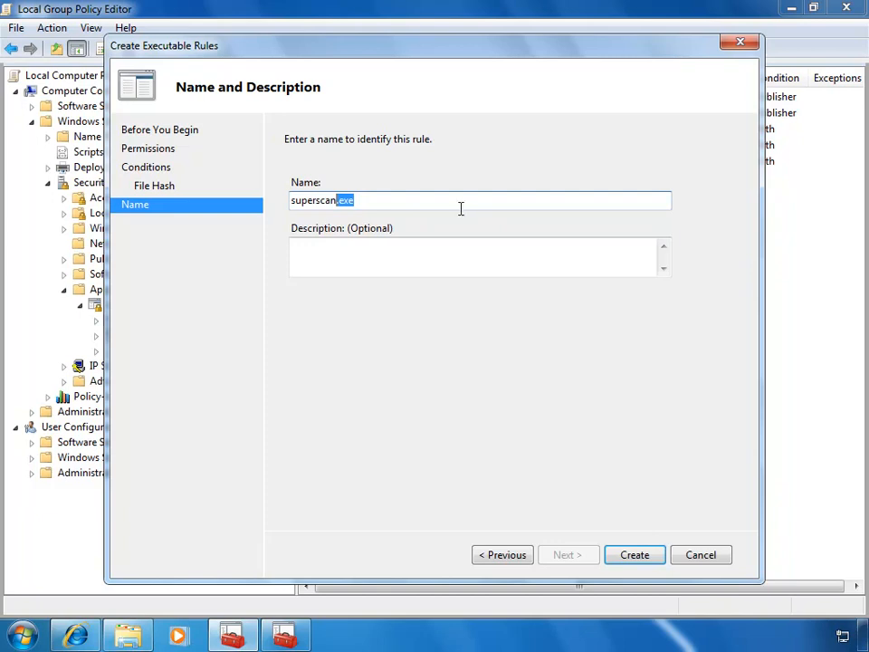
{"action": "left_click", "coordinate": [415, 253]}
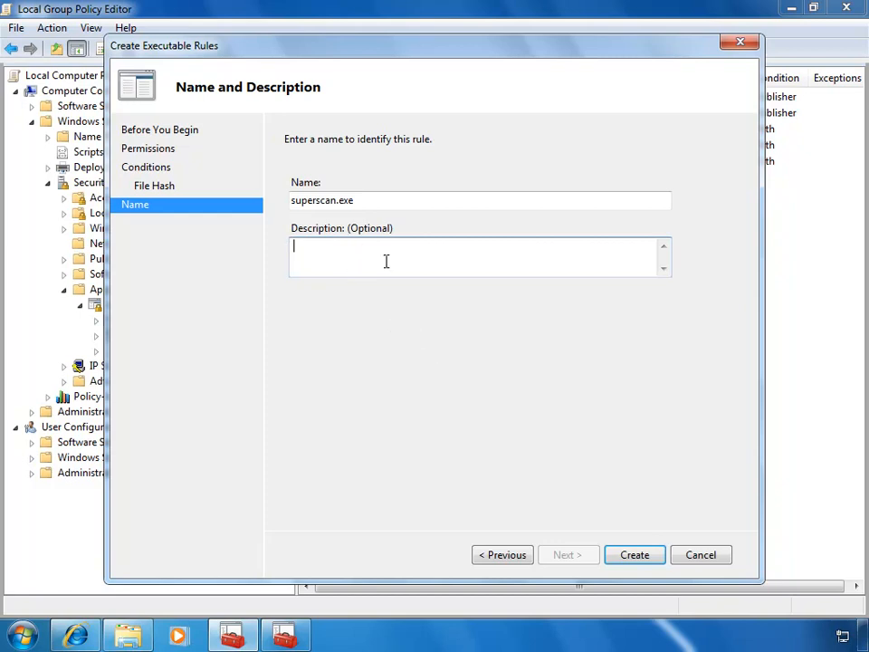
{"action": "left_click", "coordinate": [637, 556]}
{"action": "left_click", "coordinate": [408, 181]}
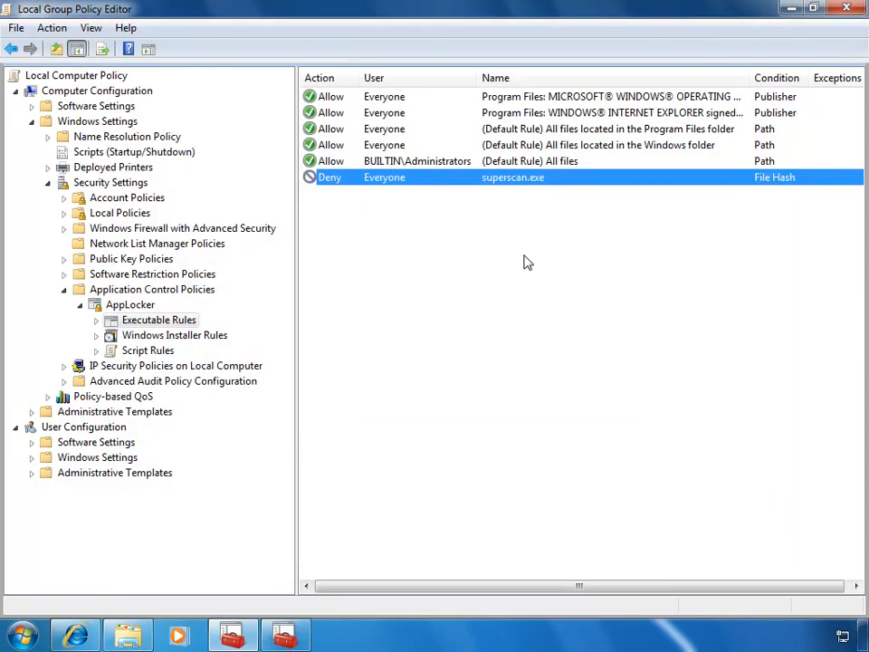
Switch to the Program Files folder, try to run superscan and dismiss the resulting dialog.
{"action": "left_click", "coordinate": [141, 640]}
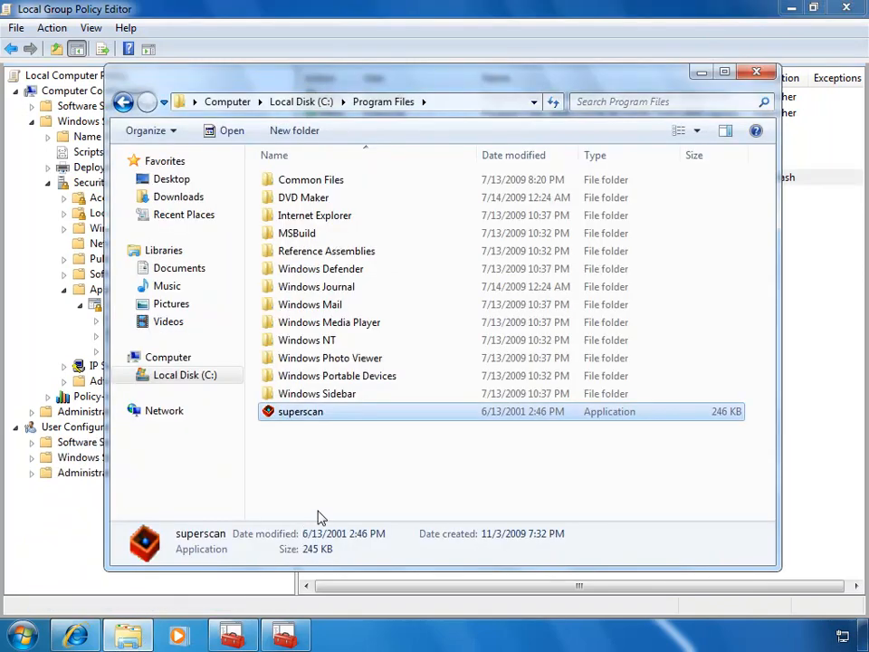
{"action": "double_click", "coordinate": [313, 413]}
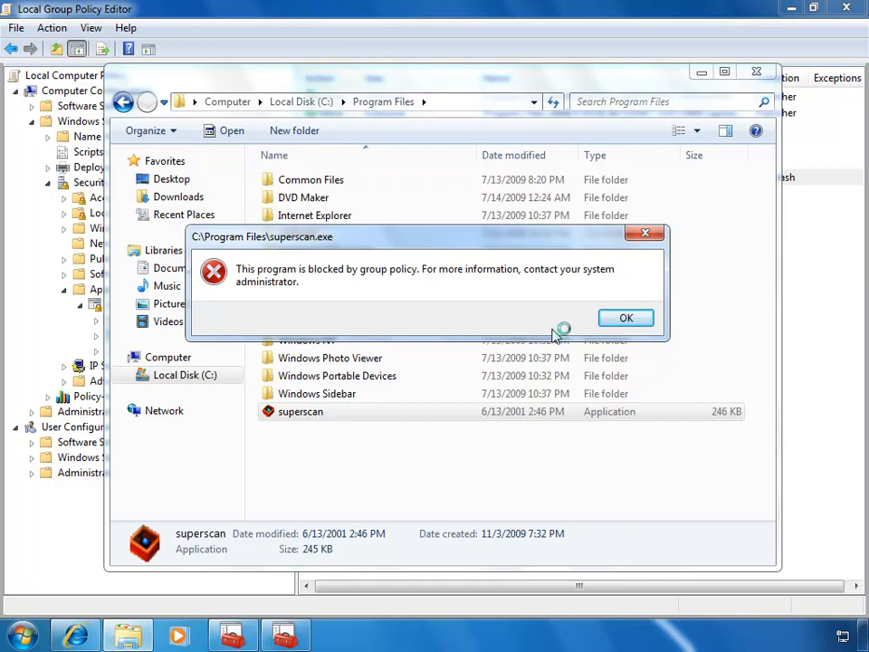
{"action": "left_click", "coordinate": [625, 322]}
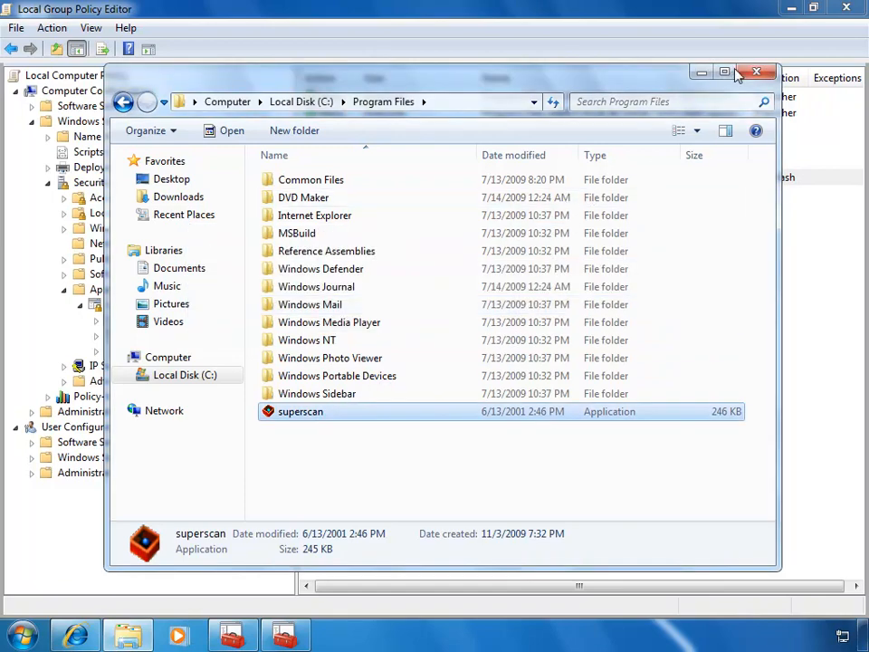
Clear the other windows, move superscan from Program Files to the desktop and try to run it there.
{"action": "left_click", "coordinate": [862, 638]}
{"action": "left_click", "coordinate": [202, 580]}
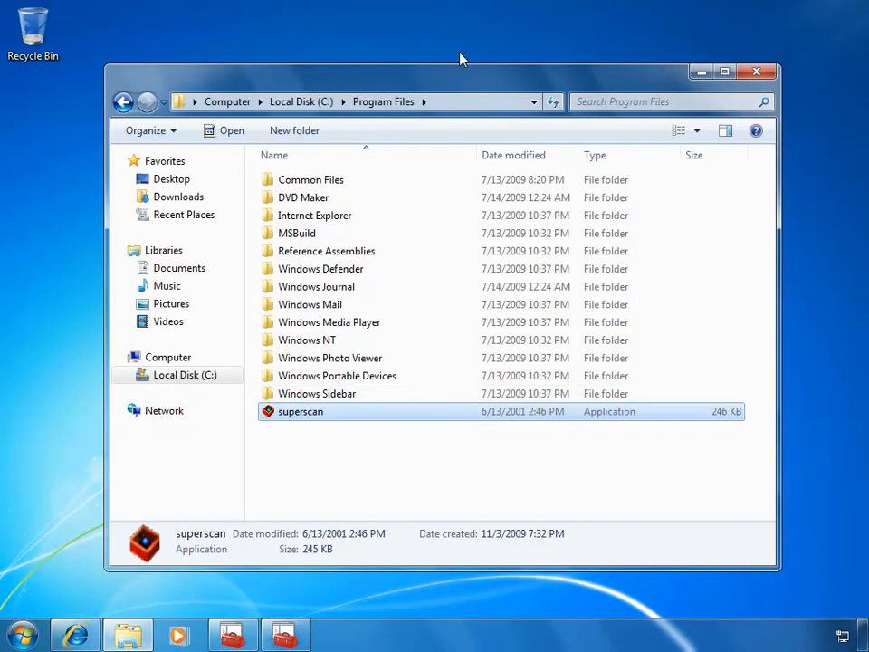
{"action": "left_click_drag", "start_coordinate": [399, 83], "coordinate": [455, 63]}
{"action": "left_click_drag", "start_coordinate": [383, 398], "coordinate": [82, 233]}
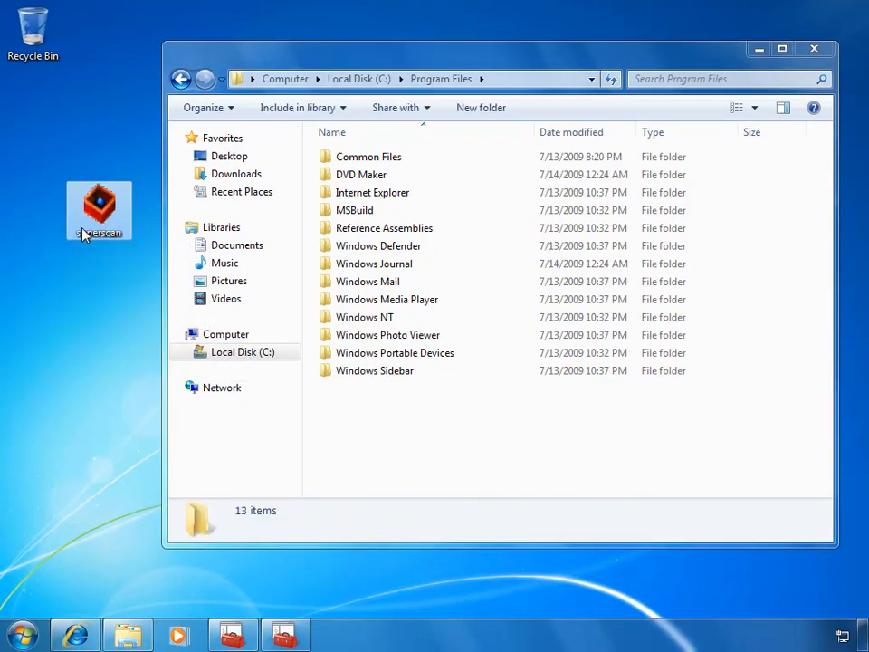
{"action": "double_click", "coordinate": [96, 225]}
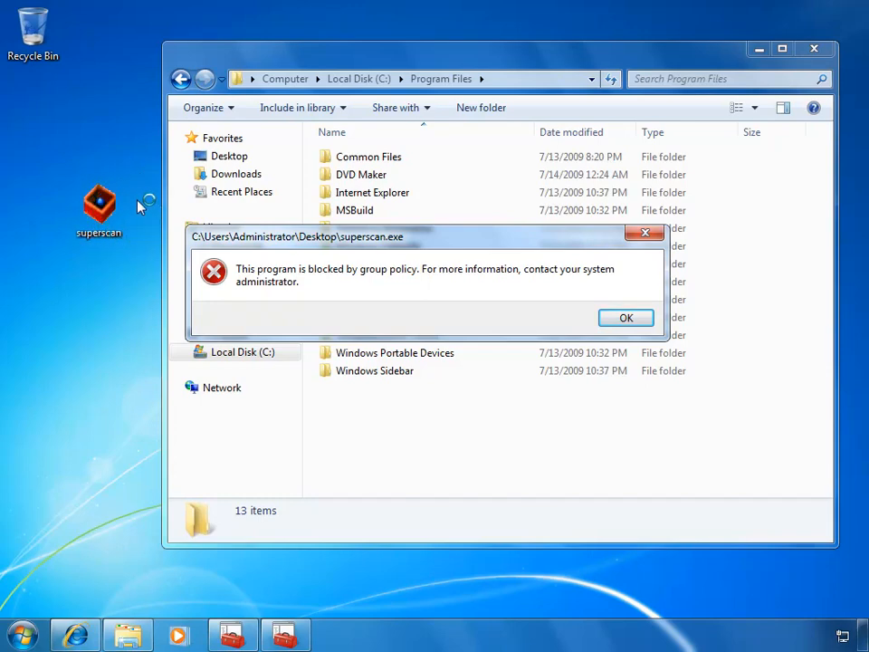
{"action": "left_click", "coordinate": [623, 322]}
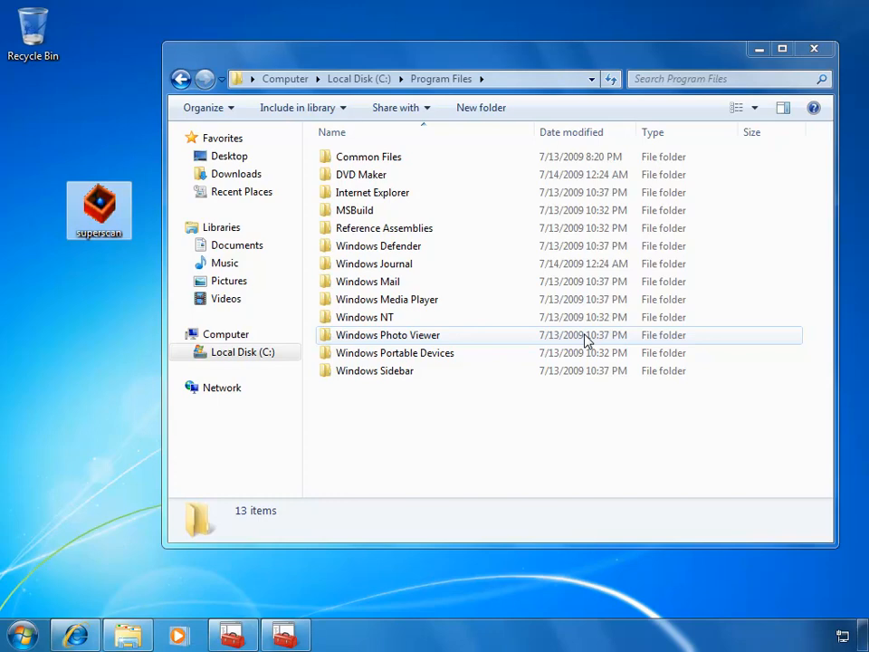
Check the Remote Server Administration Tools download page in Internet Explorer, and locate the amd64fre_GRMRSATX_MSU package on the DVD drive.
{"action": "left_click", "coordinate": [78, 634]}
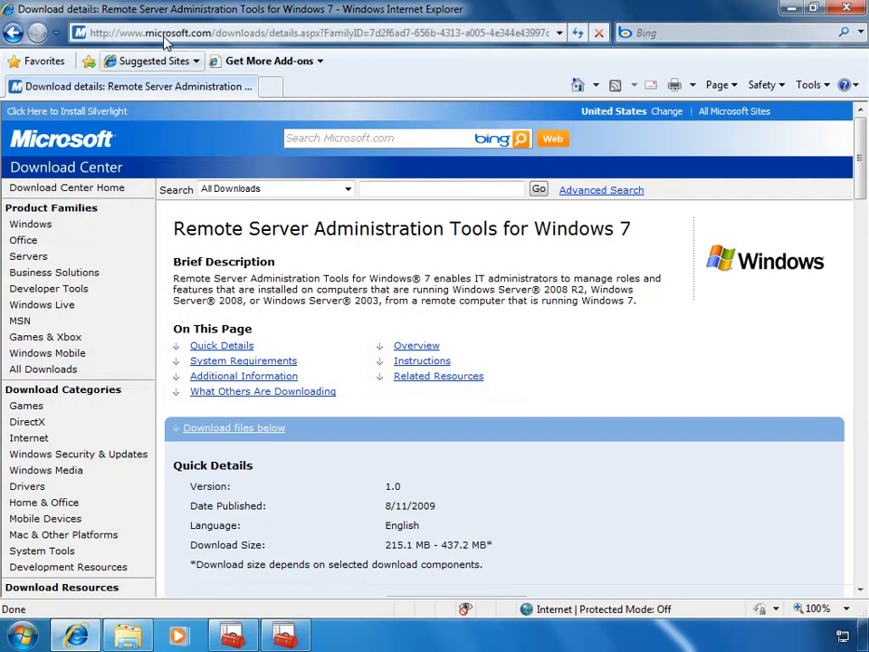
{"action": "left_click", "coordinate": [136, 34]}
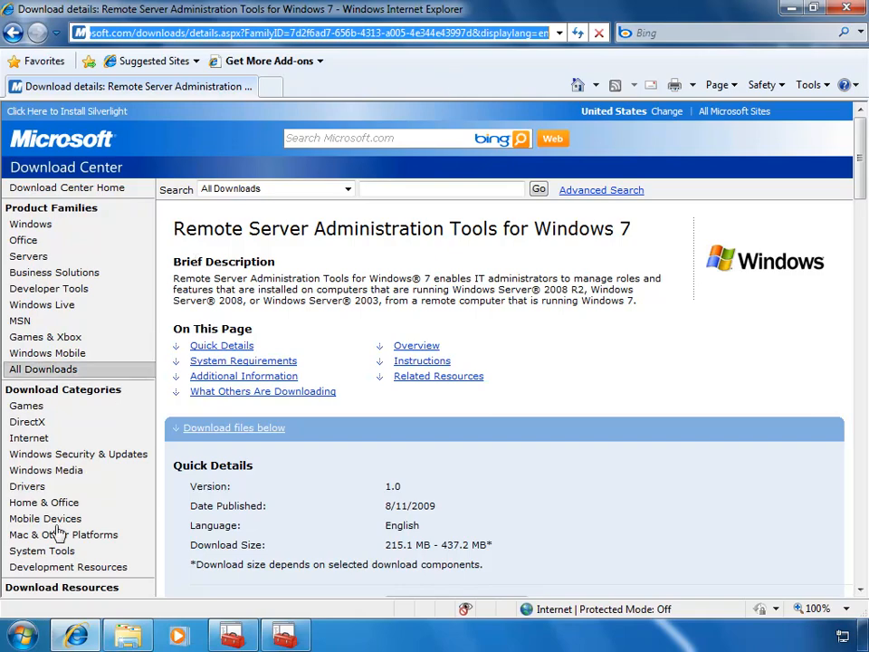
{"action": "left_click", "coordinate": [21, 636]}
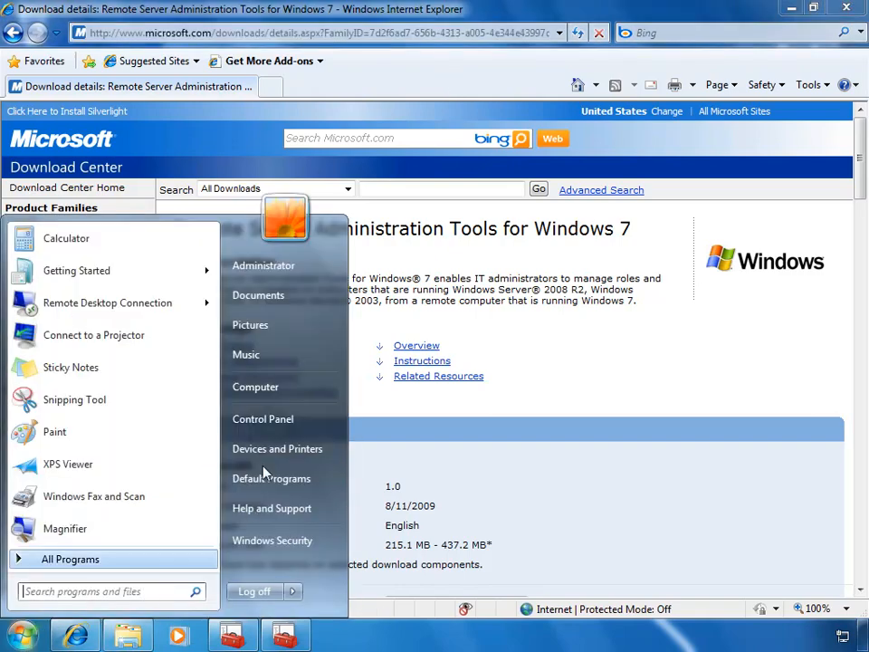
{"action": "left_click", "coordinate": [262, 389]}
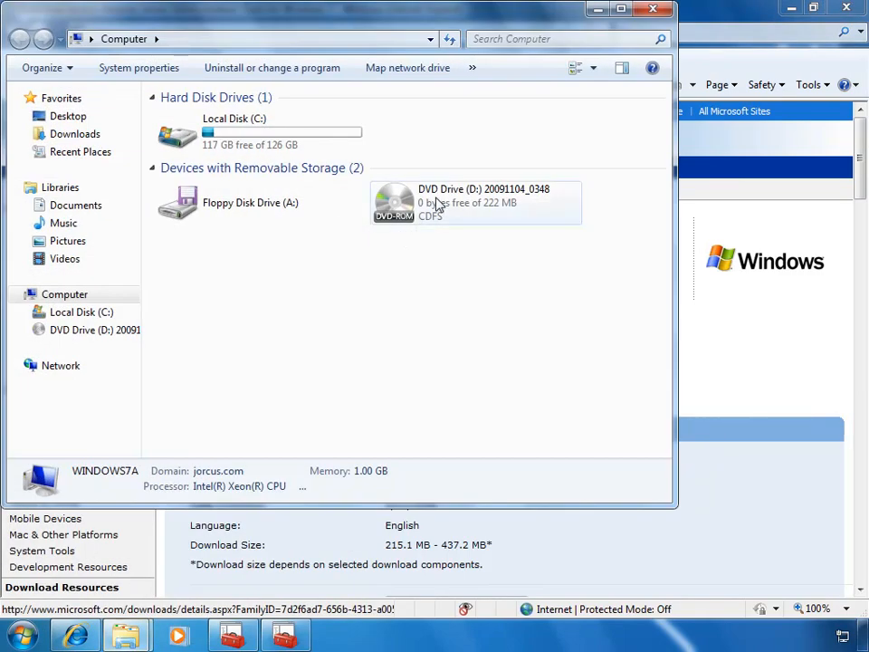
{"action": "double_click", "coordinate": [437, 204]}
{"action": "left_click", "coordinate": [234, 119]}
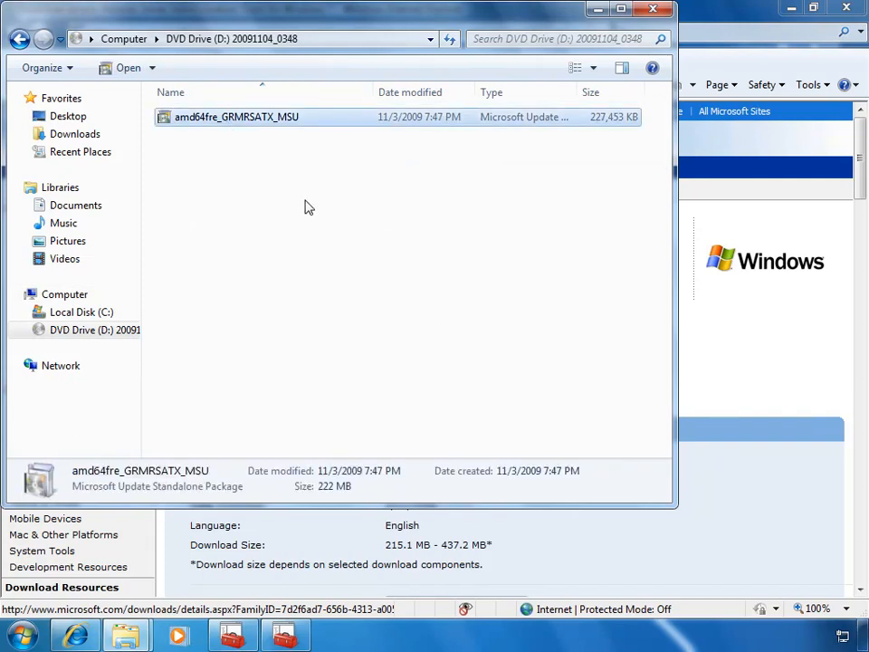
Install the amd64fre_GRMRSATX_MSU update package (KB958830), accepting its license terms, and close the installer and folder windows.
{"action": "double_click", "coordinate": [265, 124]}
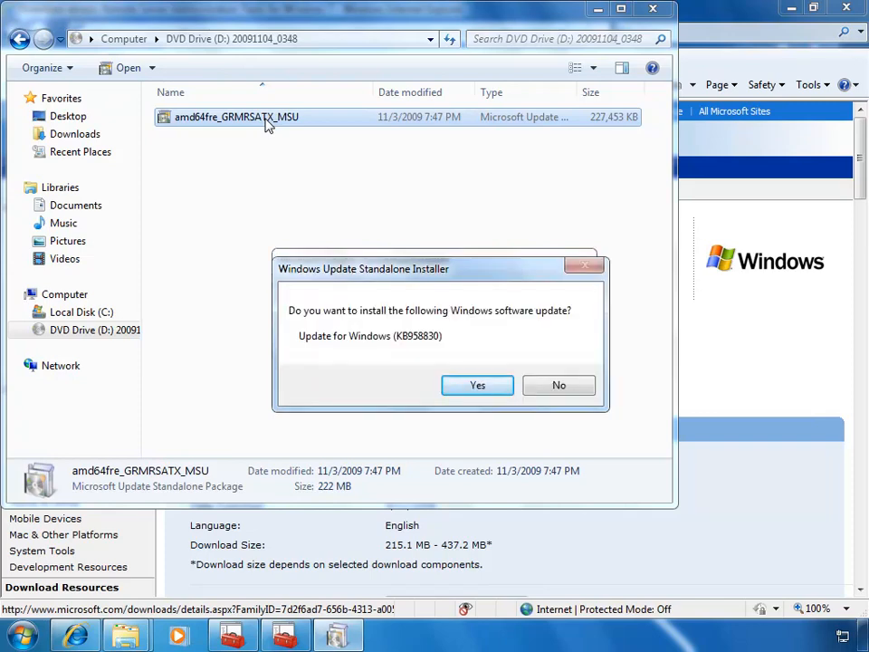
{"action": "left_click", "coordinate": [478, 387]}
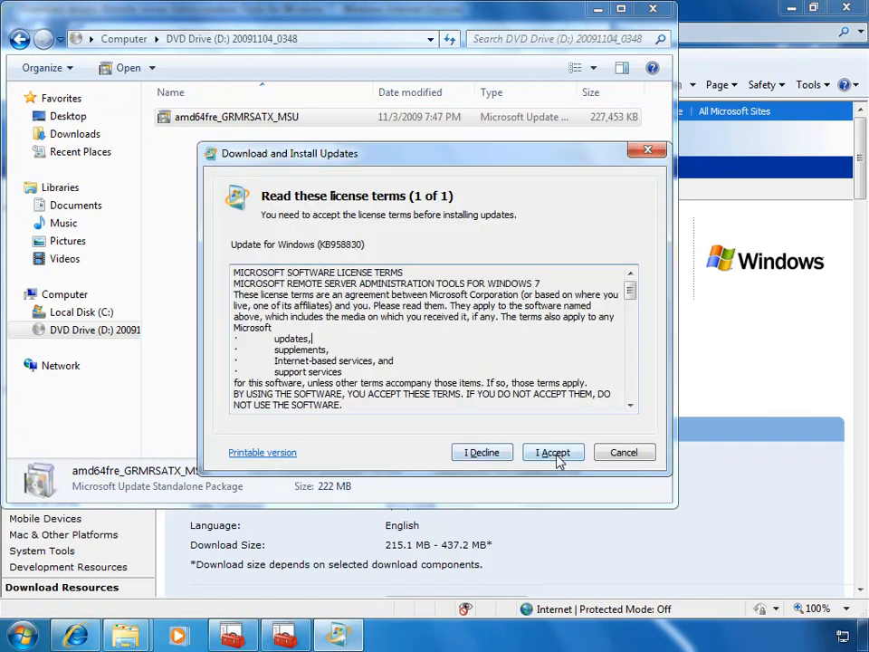
{"action": "left_click", "coordinate": [554, 452]}
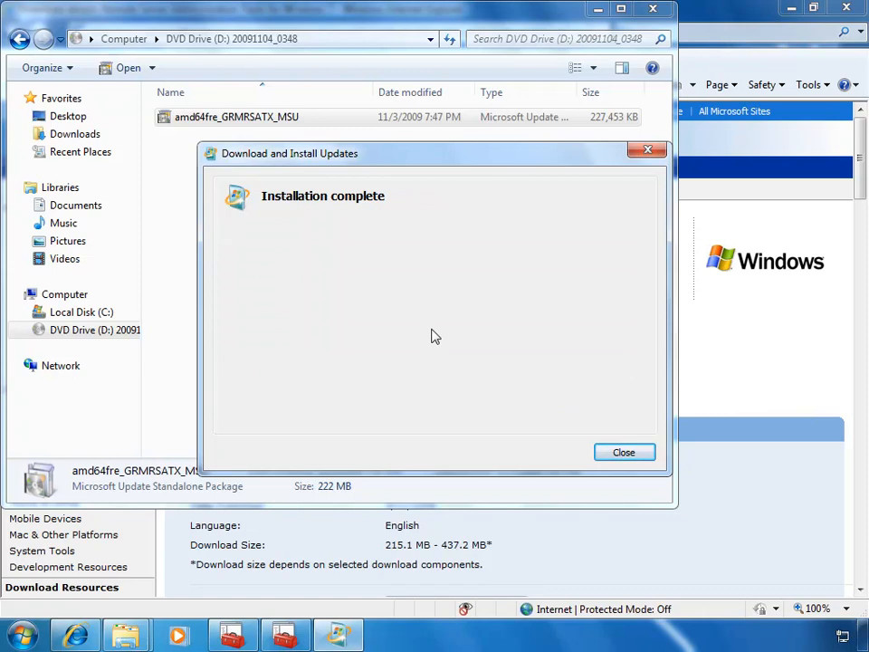
{"action": "left_click", "coordinate": [625, 453]}
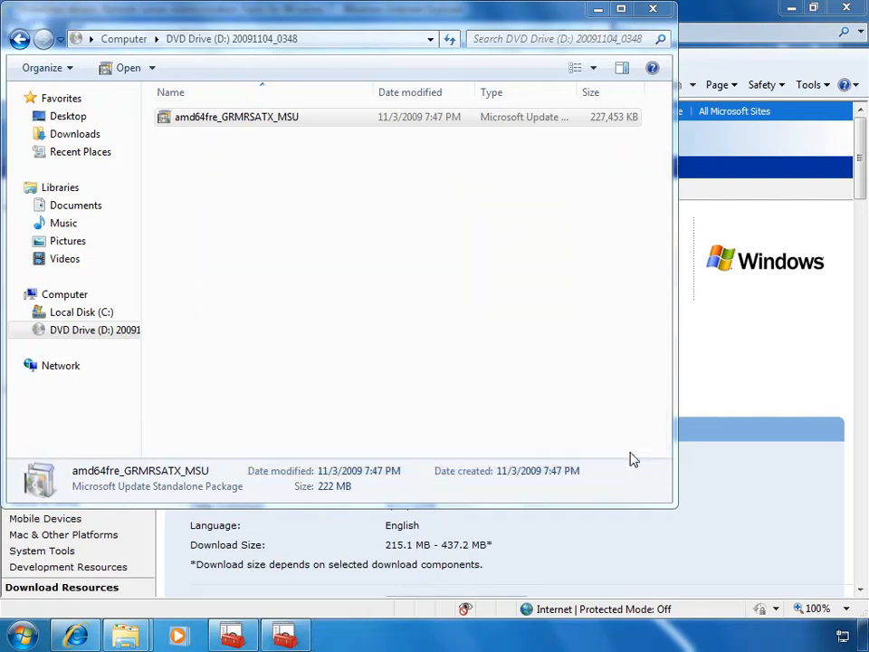
{"action": "left_click", "coordinate": [657, 9]}
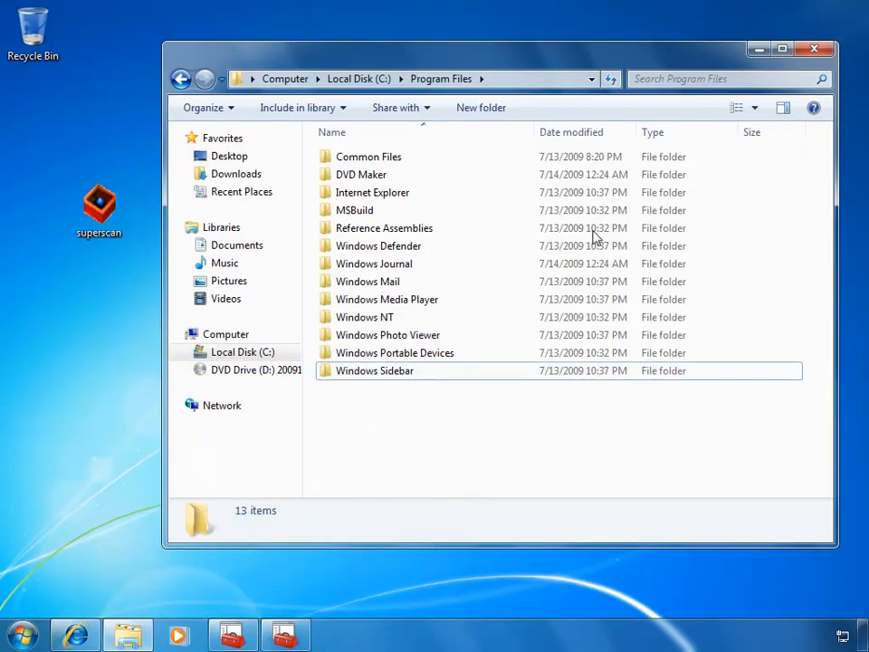
{"action": "left_click", "coordinate": [814, 48]}
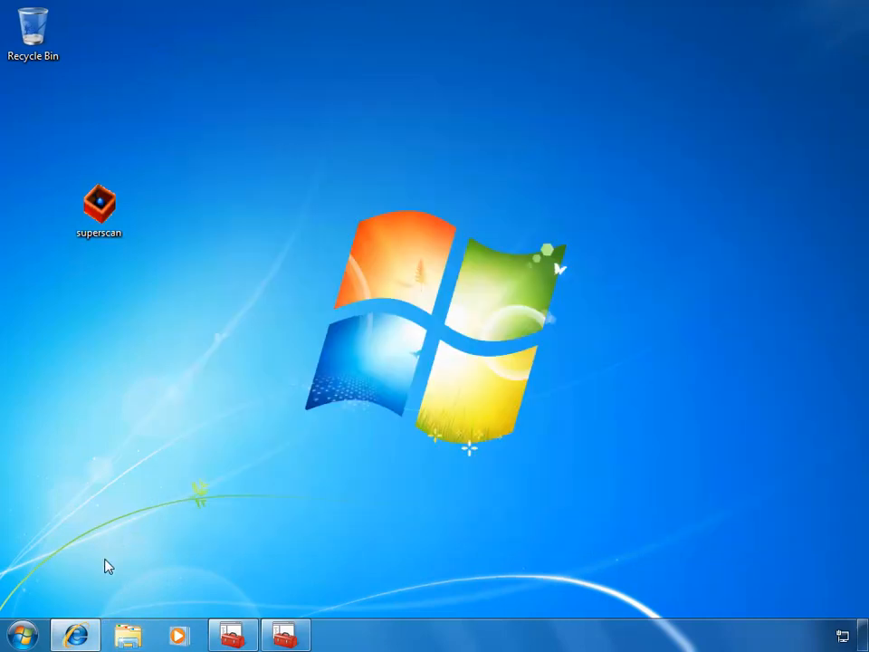
Open the Windows Features dialog from the Programs category of Control Panel.
{"action": "left_click", "coordinate": [27, 638]}
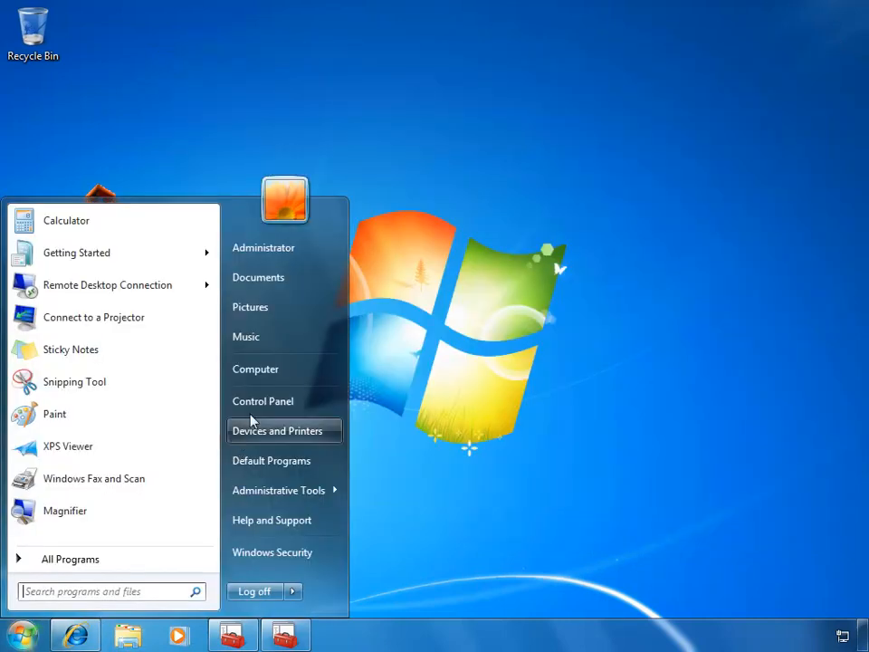
{"action": "left_click", "coordinate": [269, 404]}
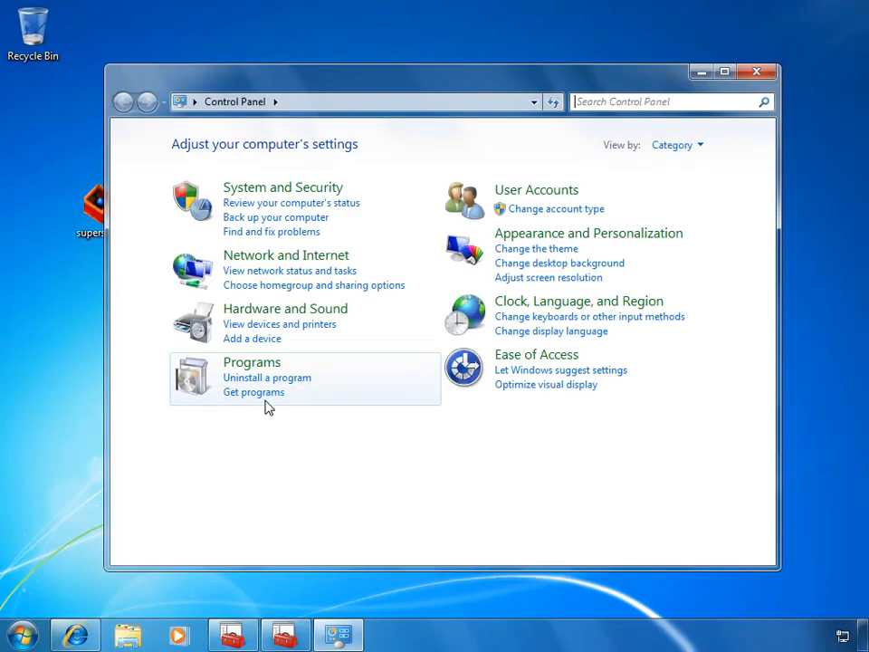
{"action": "left_click", "coordinate": [270, 365]}
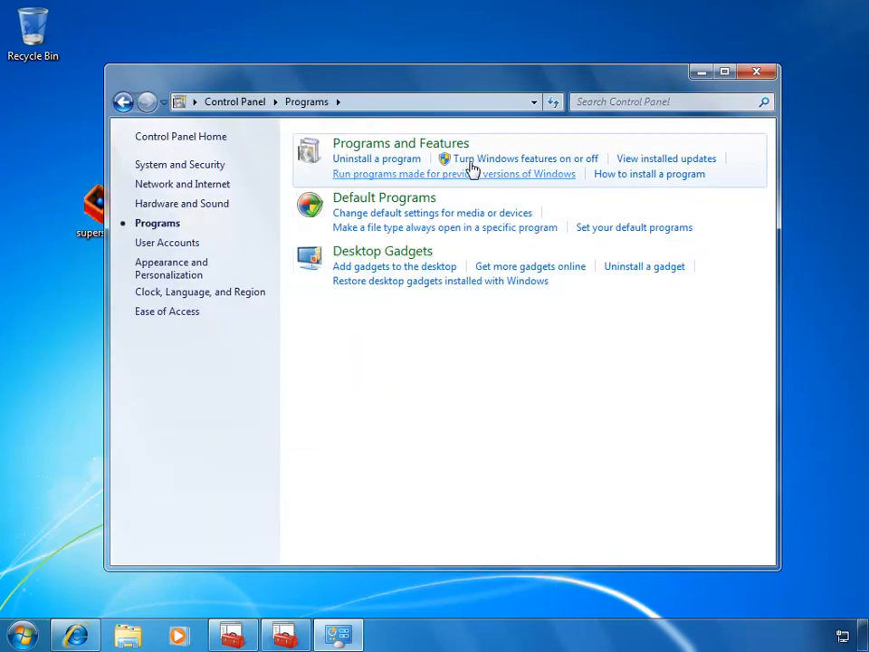
{"action": "left_click", "coordinate": [576, 166]}
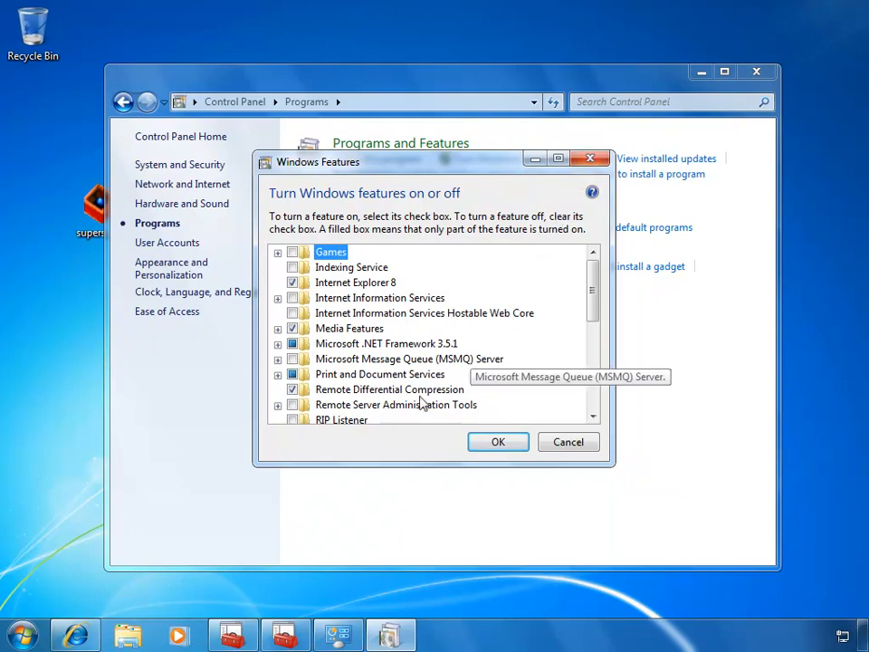
Turn on Group Policy Management Tools under the Feature Administration Tools of Remote Server Administration Tools, and close Control Panel.
{"action": "mouse_move", "coordinate": [394, 410]}
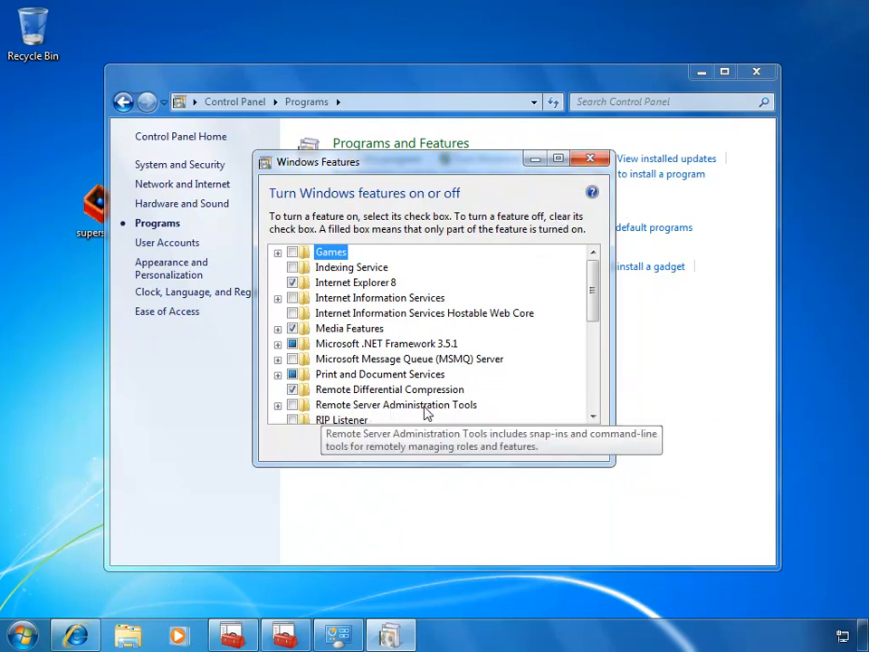
{"action": "left_click", "coordinate": [278, 405]}
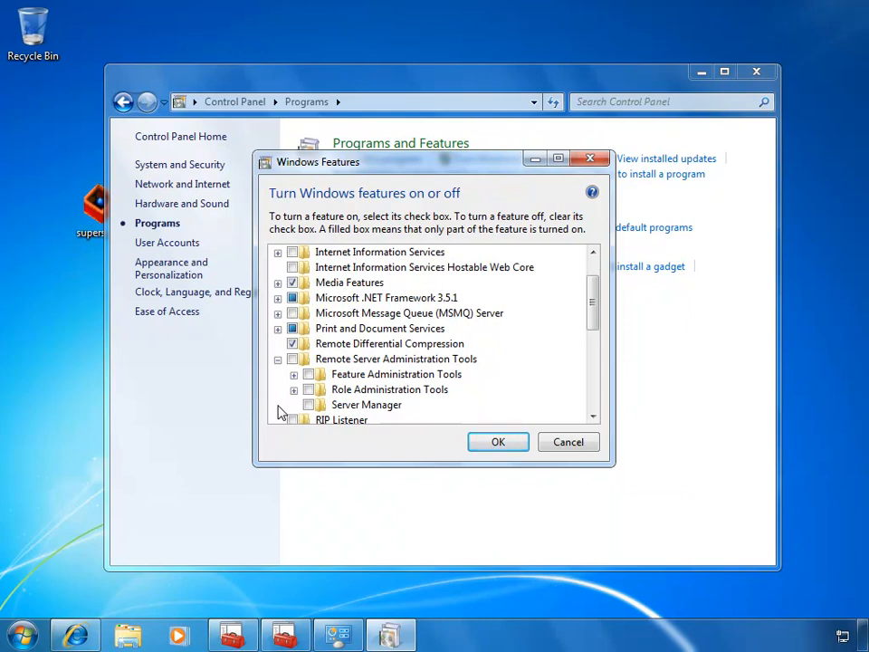
{"action": "left_click", "coordinate": [295, 375]}
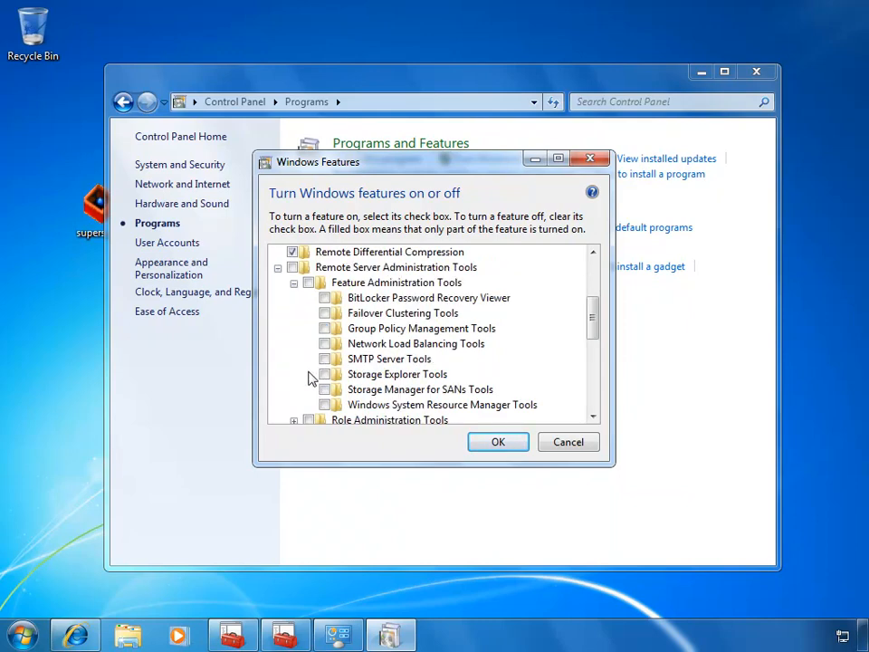
{"action": "left_click", "coordinate": [324, 329]}
{"action": "left_click", "coordinate": [326, 331]}
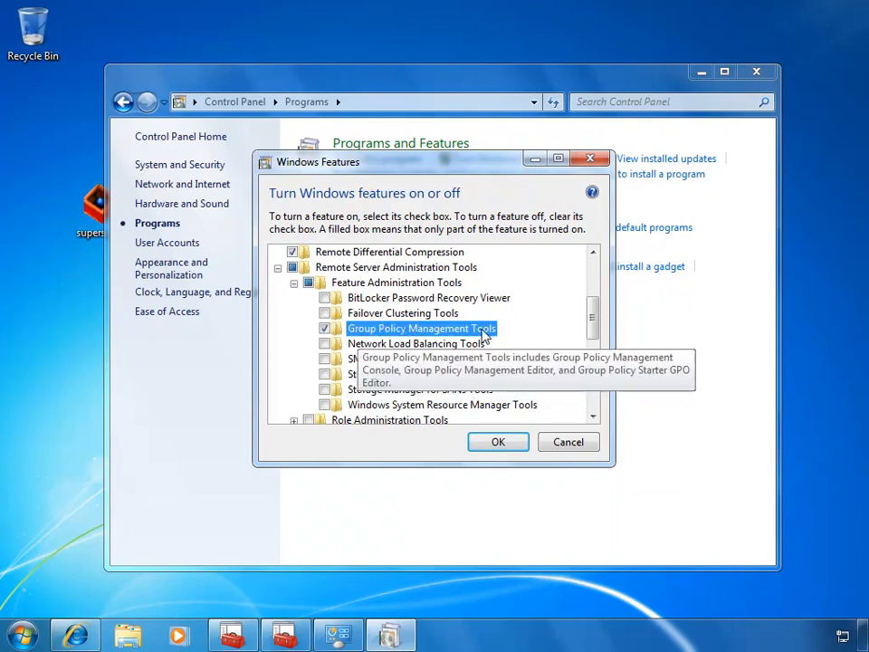
{"action": "left_click", "coordinate": [507, 447]}
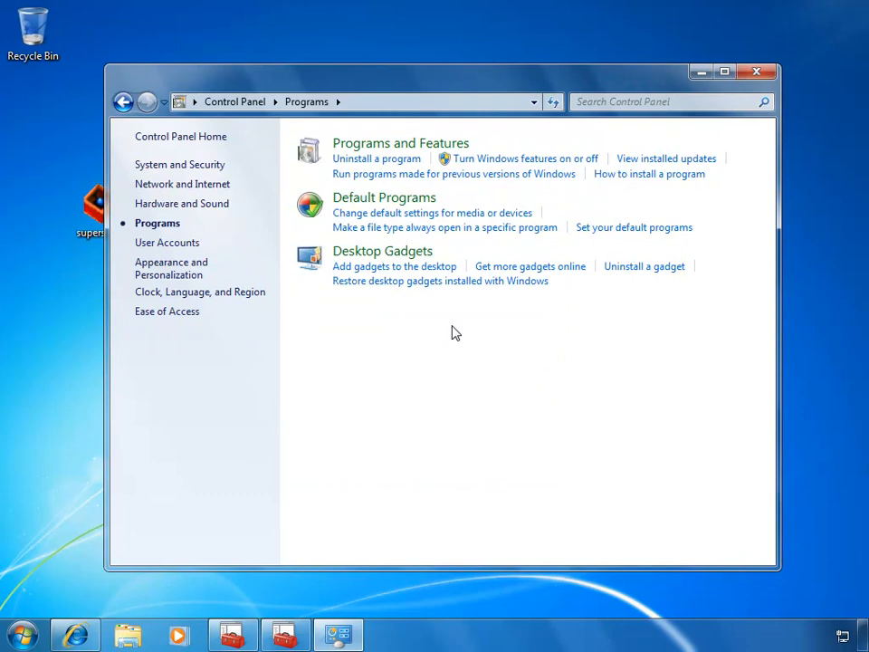
{"action": "left_click", "coordinate": [759, 72]}
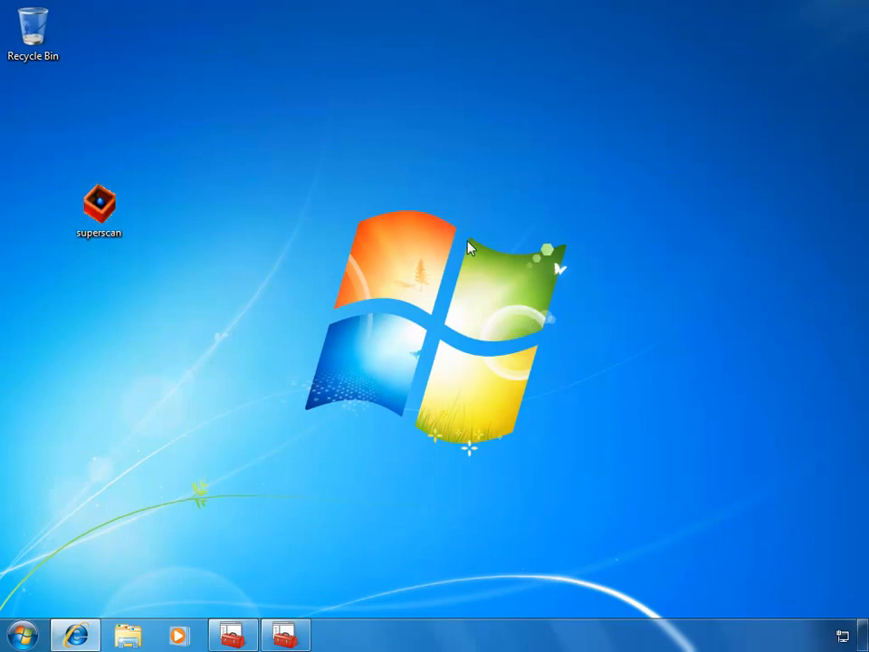
Open the Group Policy Management console from Administrative Tools and maximize its window.
{"action": "left_click", "coordinate": [22, 637]}
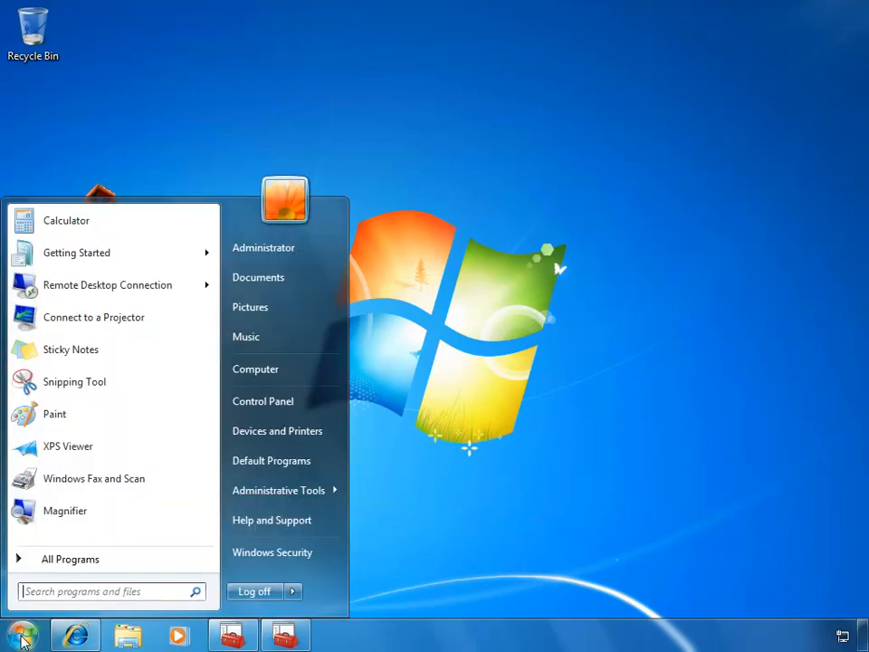
{"action": "mouse_move", "coordinate": [275, 492]}
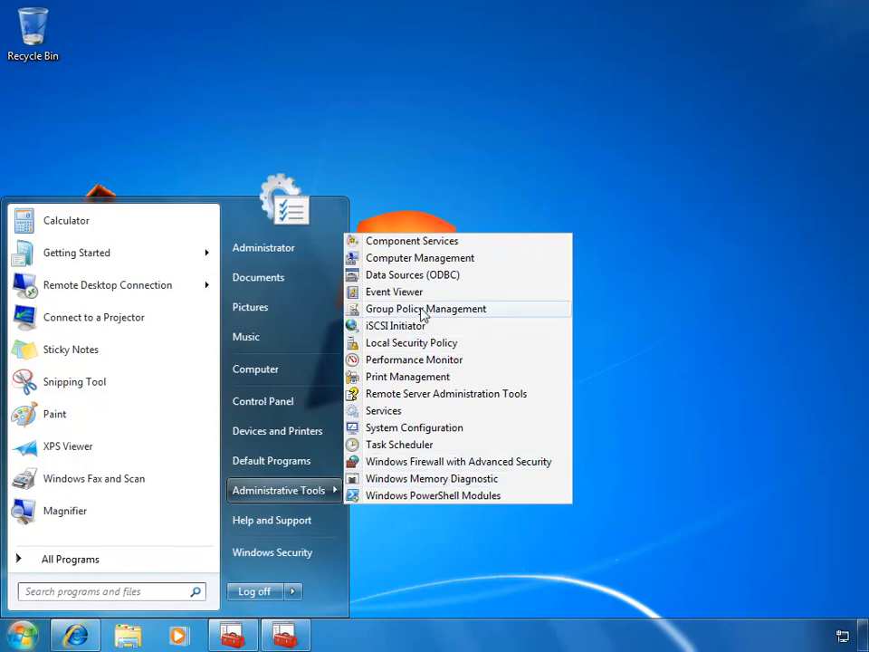
{"action": "left_click", "coordinate": [461, 311]}
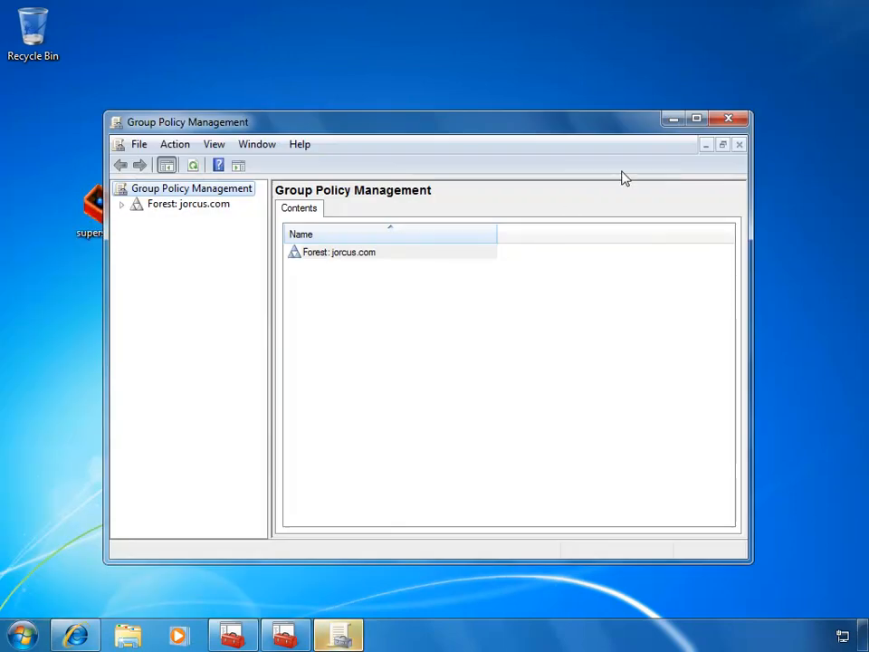
{"action": "left_click", "coordinate": [696, 119]}
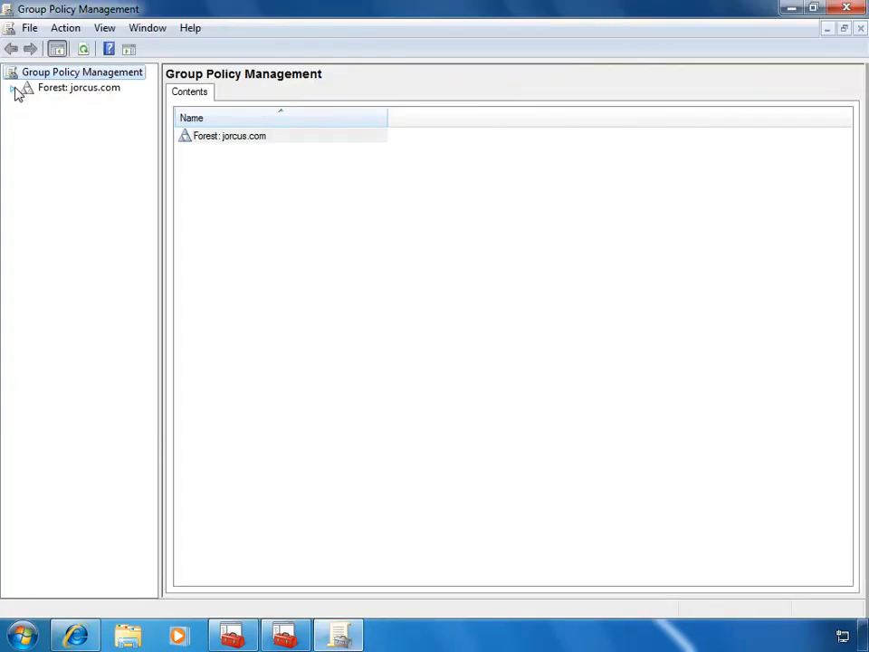
Expand the forest and its domains down to jorcus.com, and open the Default Domain Policy for editing.
{"action": "left_click", "coordinate": [13, 88]}
{"action": "left_click", "coordinate": [28, 103]}
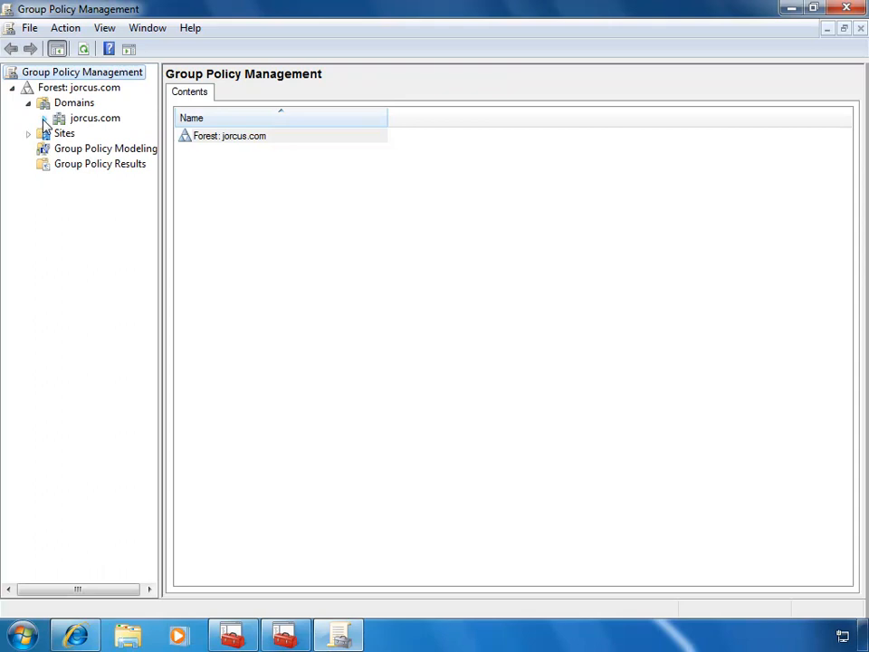
{"action": "left_click", "coordinate": [44, 119]}
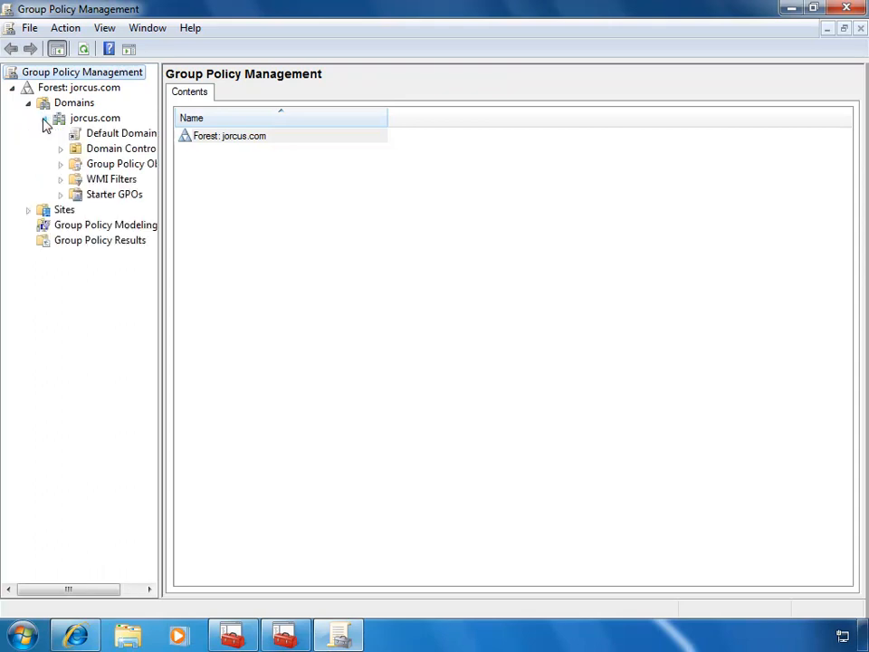
{"action": "left_click", "coordinate": [111, 134]}
{"action": "left_click", "coordinate": [538, 346]}
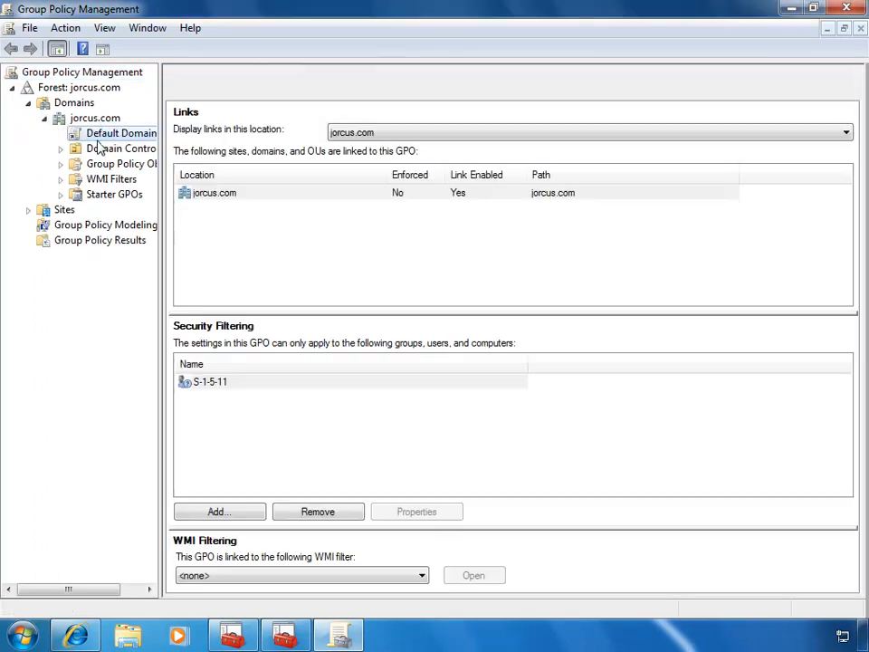
{"action": "right_click", "coordinate": [107, 136]}
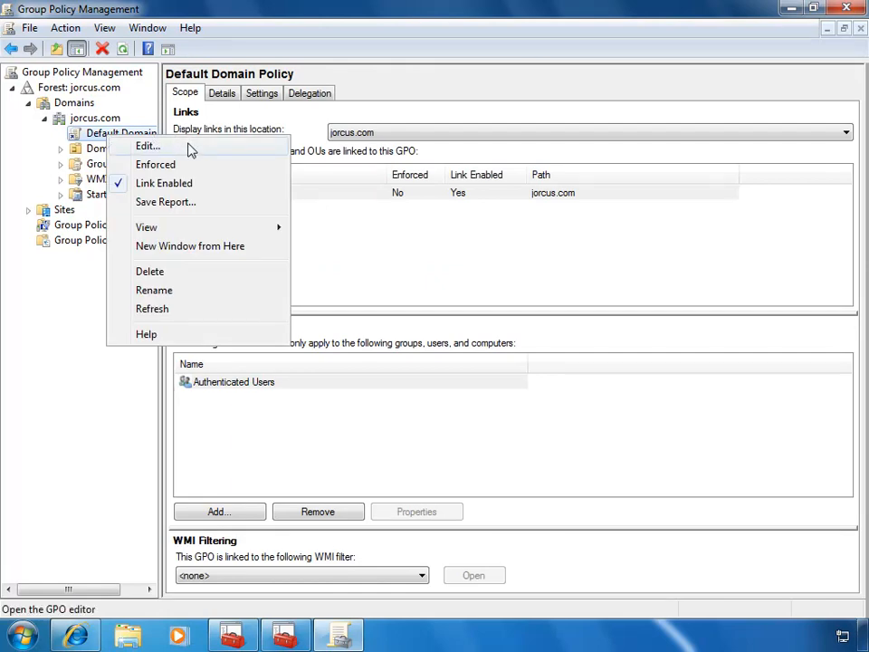
{"action": "left_click", "coordinate": [190, 147]}
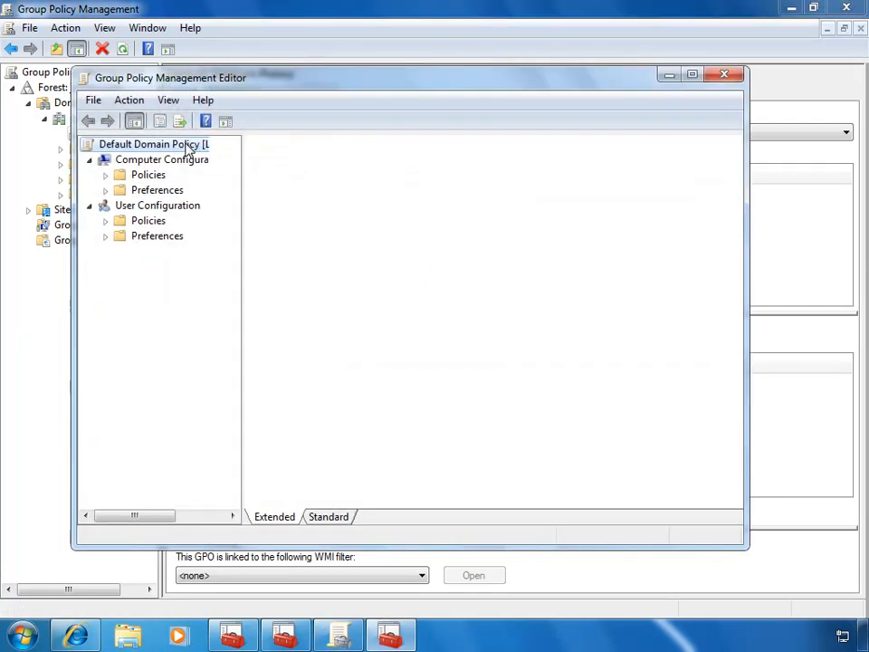
Maximize the editor, widen the tree, and expand the Computer Configuration policies to AppLocker to review its Executable, Windows Installer and Script Rules.
{"action": "left_click", "coordinate": [692, 75]}
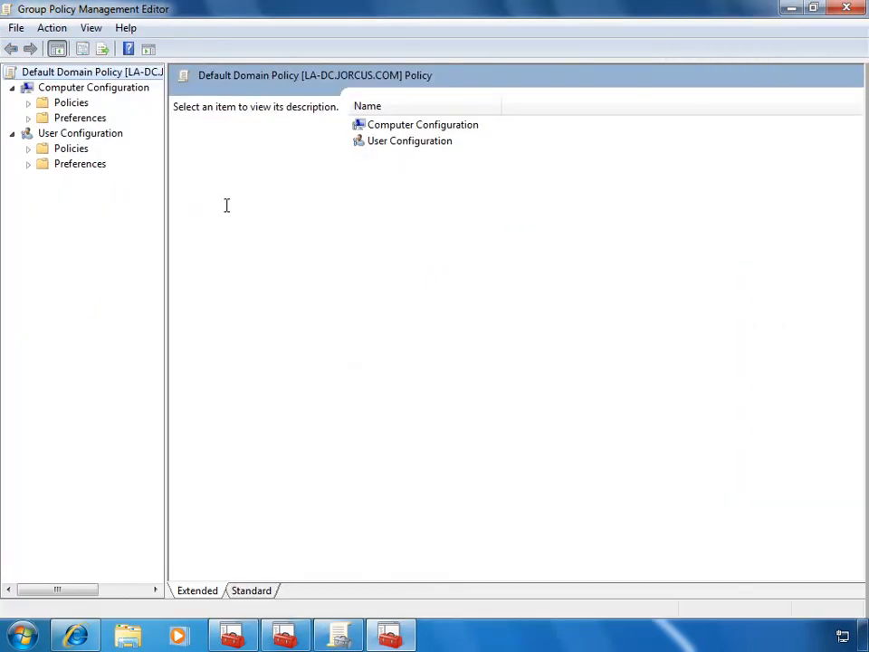
{"action": "left_click_drag", "start_coordinate": [165, 211], "coordinate": [274, 209]}
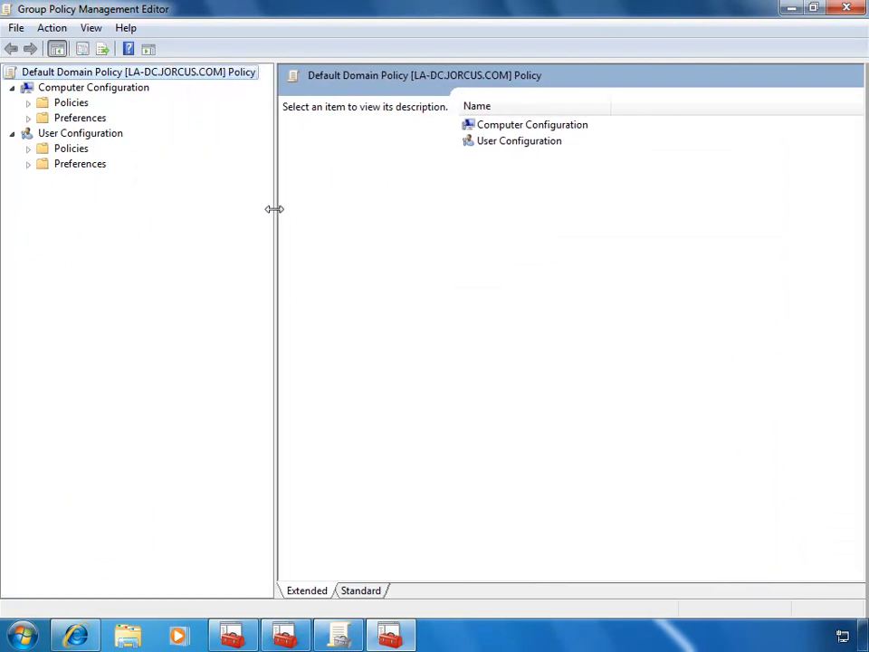
{"action": "left_click", "coordinate": [28, 103]}
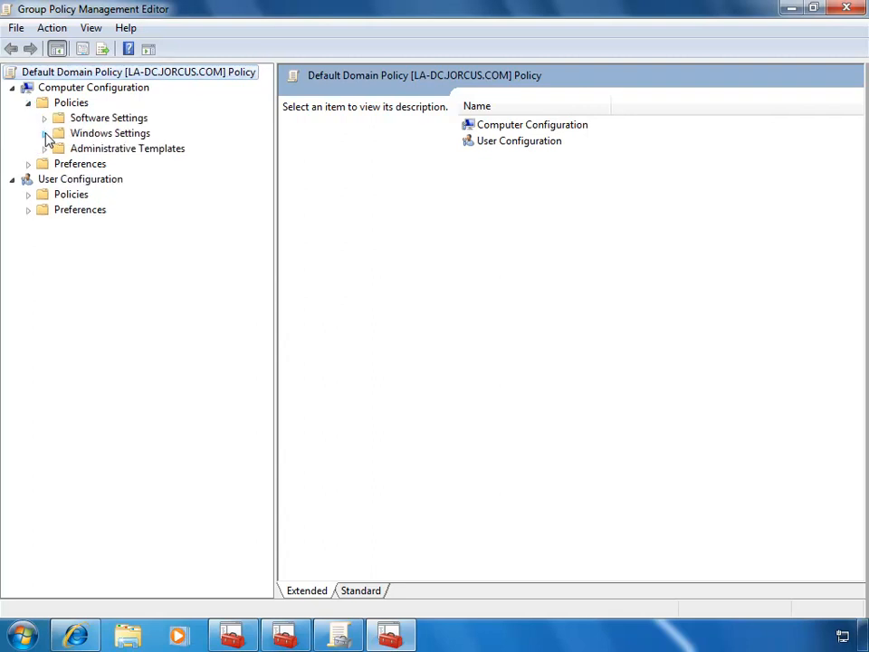
{"action": "left_click", "coordinate": [45, 133]}
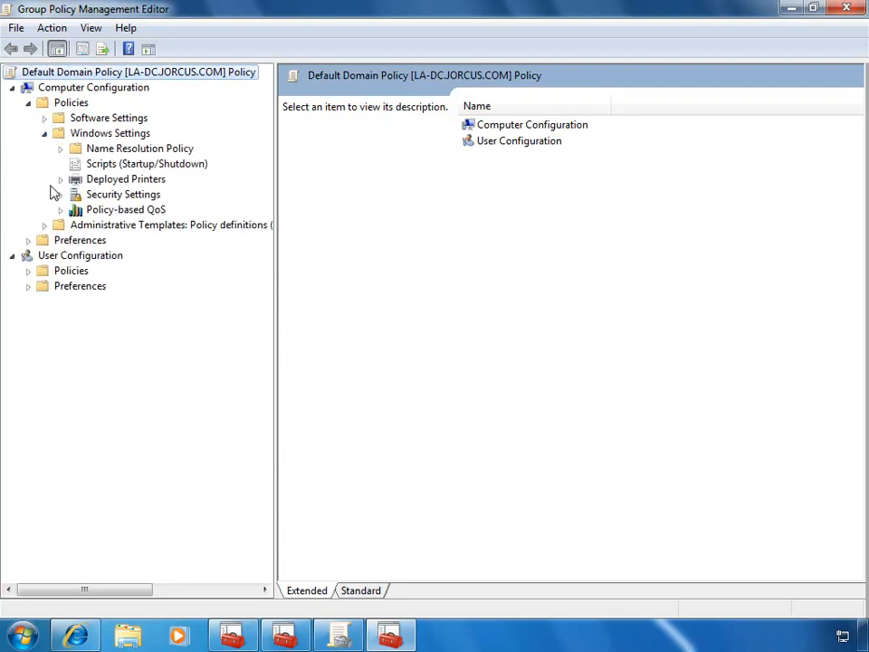
{"action": "left_click", "coordinate": [60, 195]}
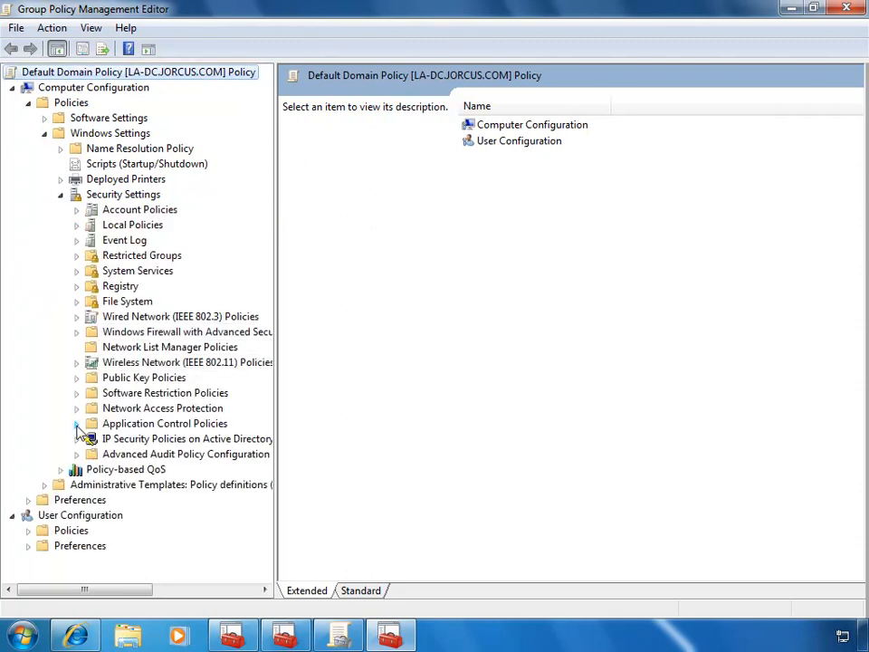
{"action": "left_click", "coordinate": [77, 424]}
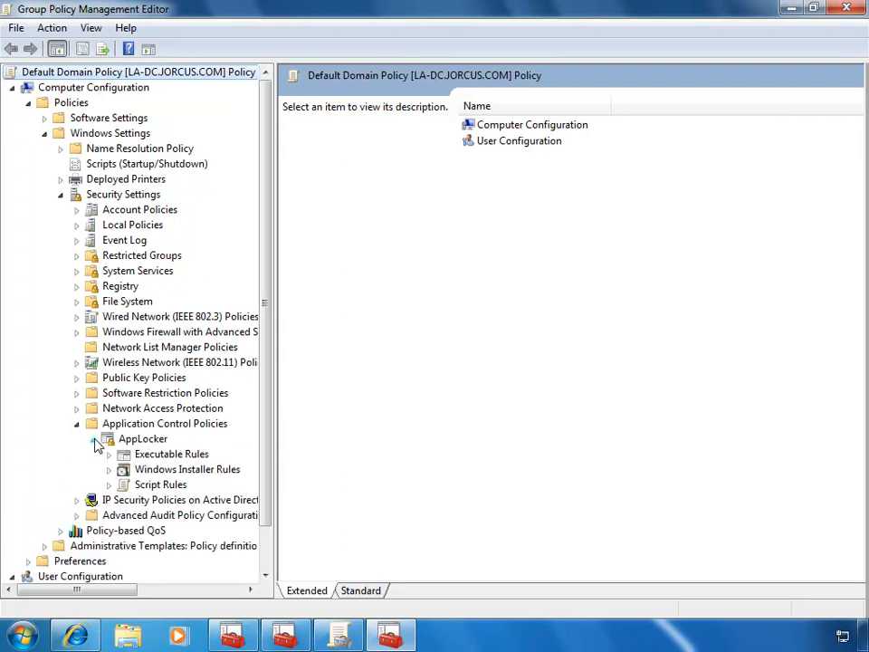
{"action": "left_click", "coordinate": [150, 454]}
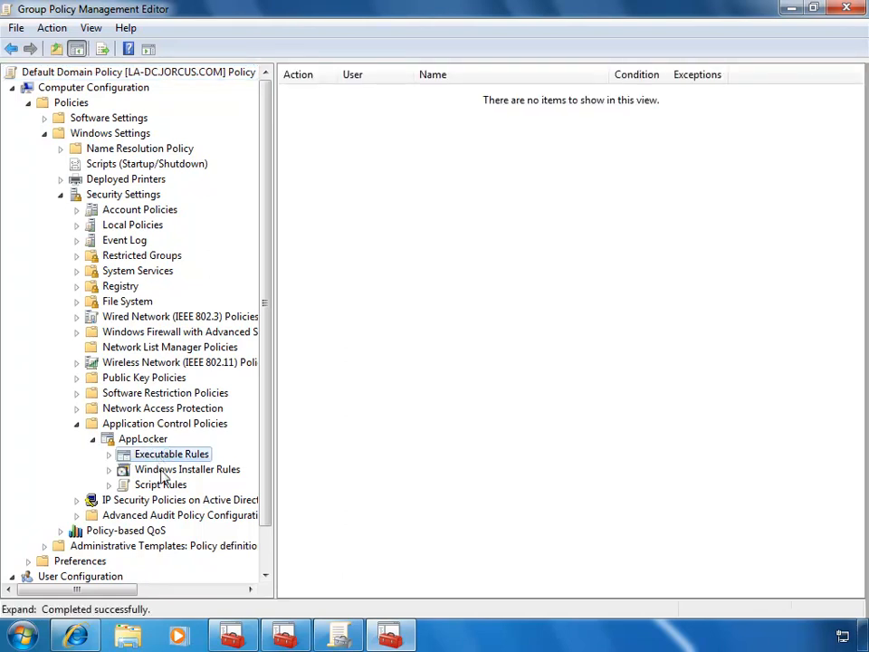
{"action": "left_click", "coordinate": [161, 472]}
{"action": "left_click", "coordinate": [161, 486]}
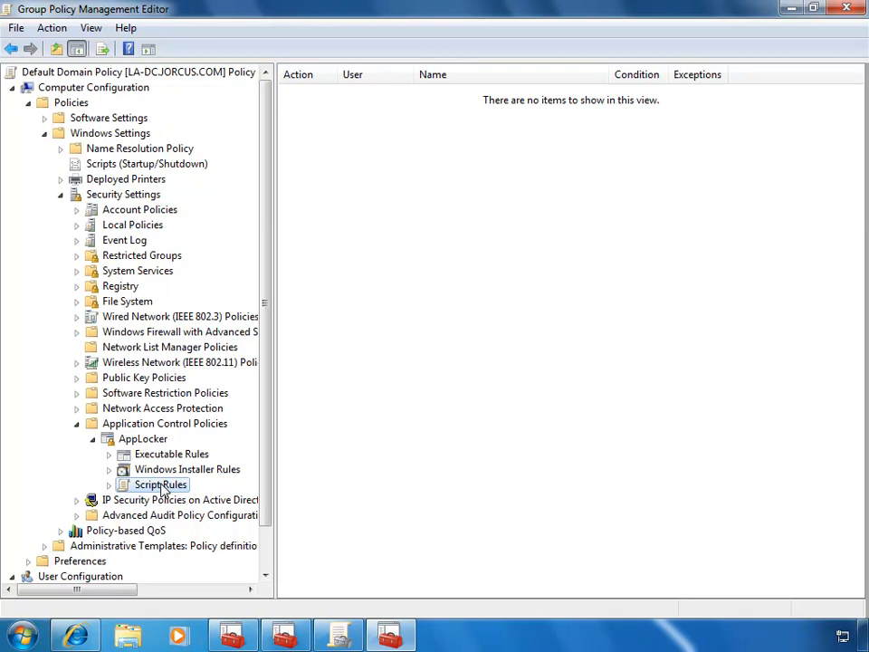
Start a new AppLocker executable rule with the Allow action for the JORCUS\HelpDesk group, and continue to its conditions.
{"action": "left_click", "coordinate": [186, 453]}
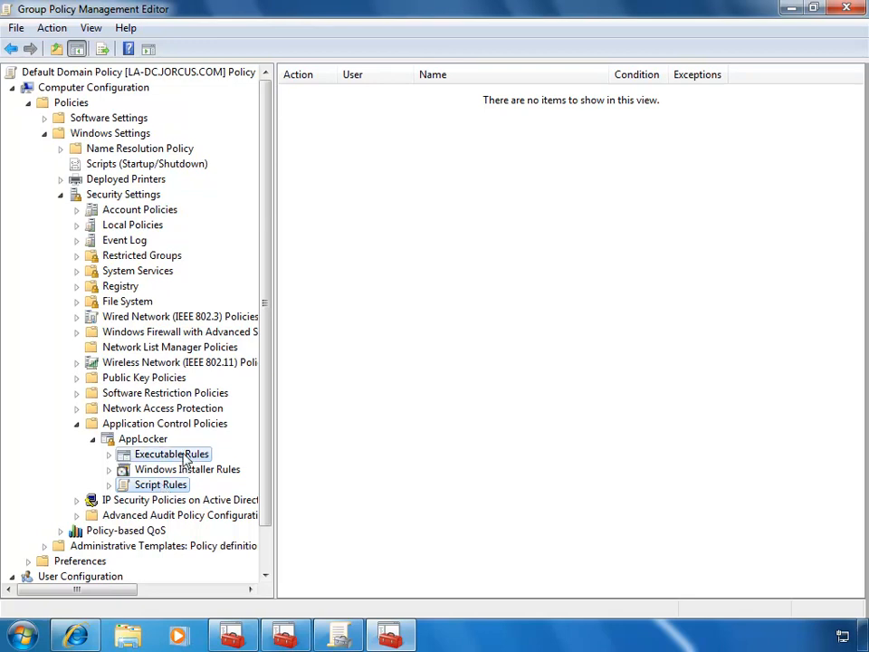
{"action": "right_click", "coordinate": [508, 188]}
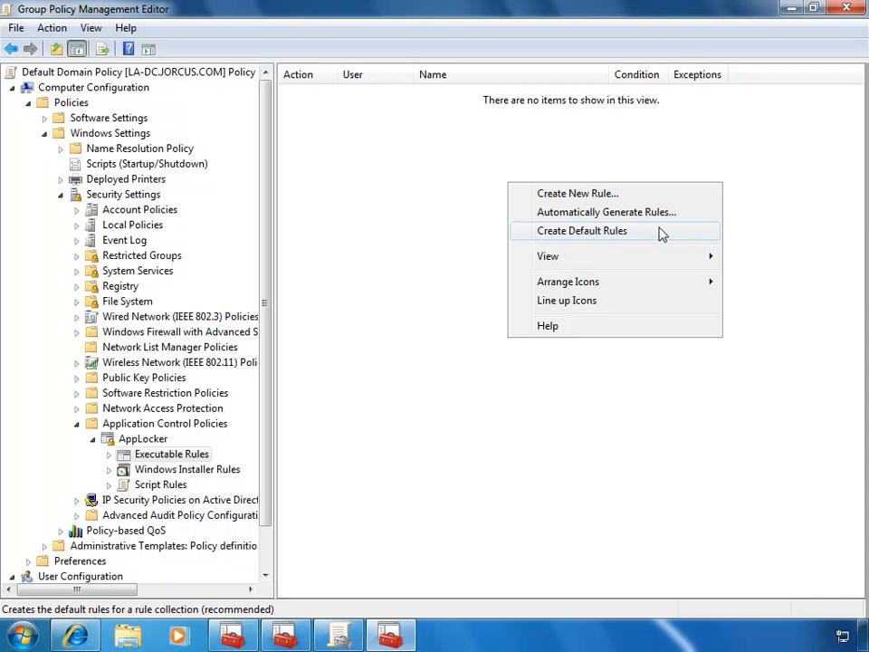
{"action": "left_click", "coordinate": [613, 196]}
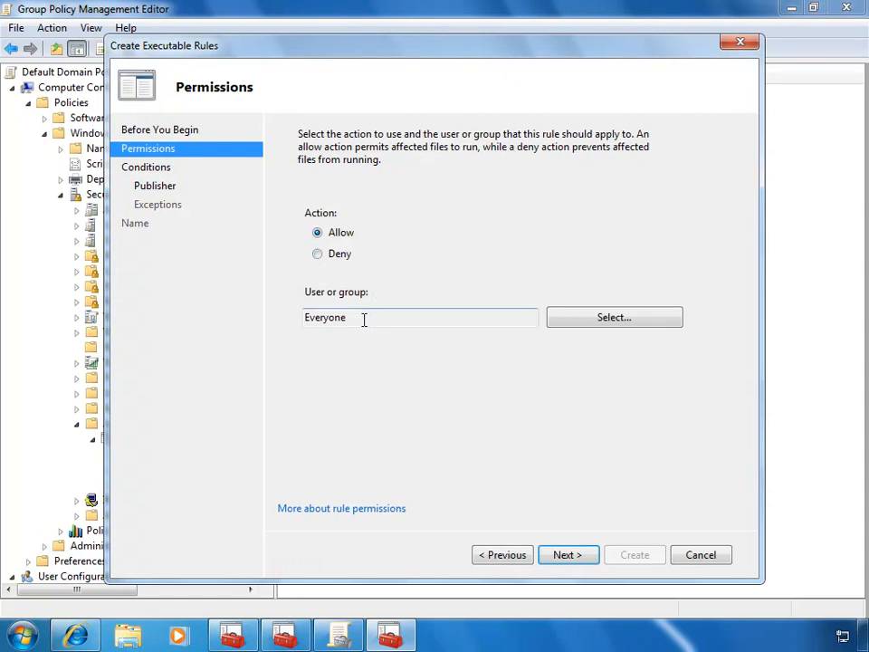
{"action": "left_click", "coordinate": [615, 319]}
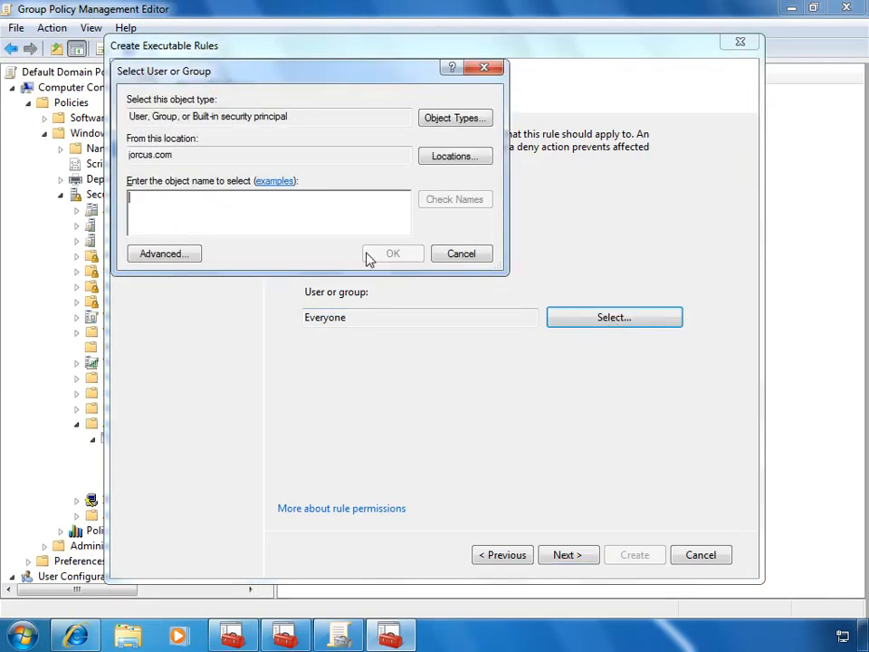
{"action": "type", "text": "helpdesk"}
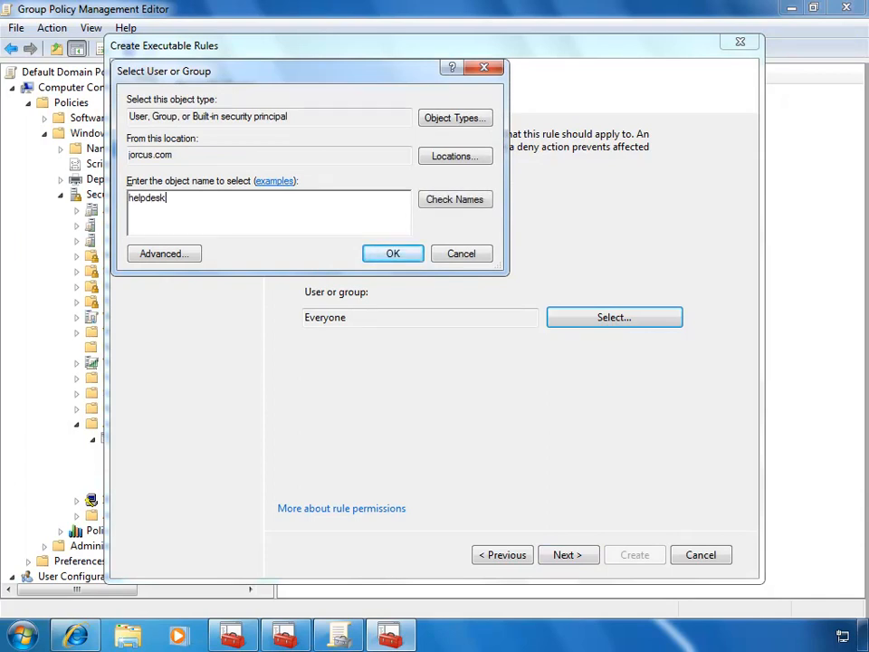
{"action": "left_click", "coordinate": [458, 204]}
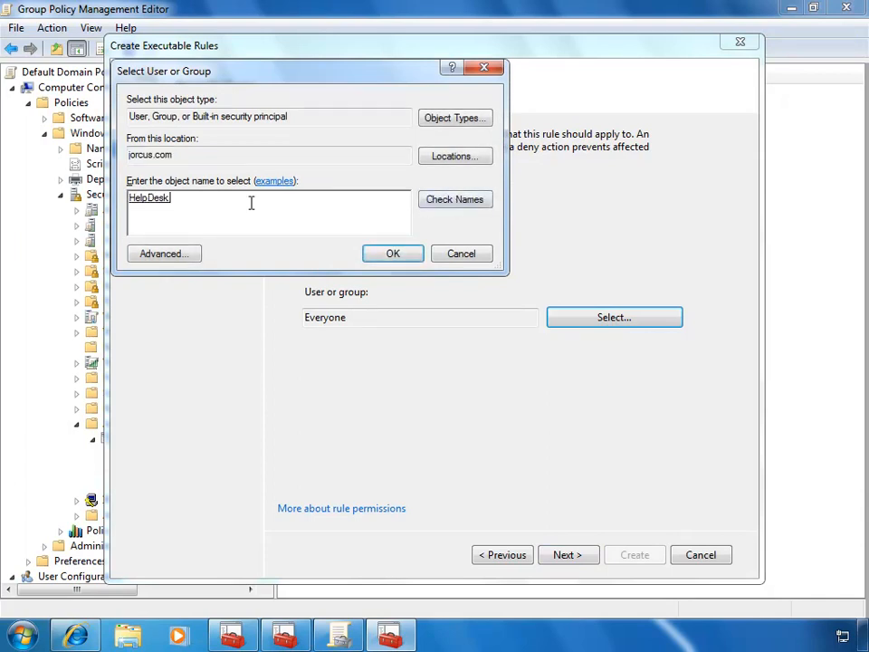
{"action": "left_click", "coordinate": [409, 260]}
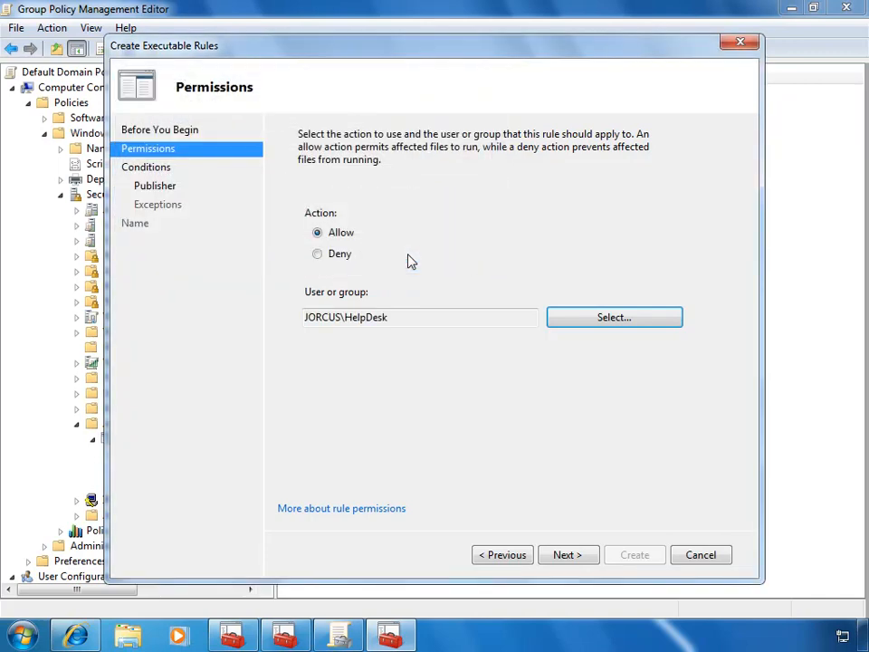
{"action": "left_click", "coordinate": [566, 556]}
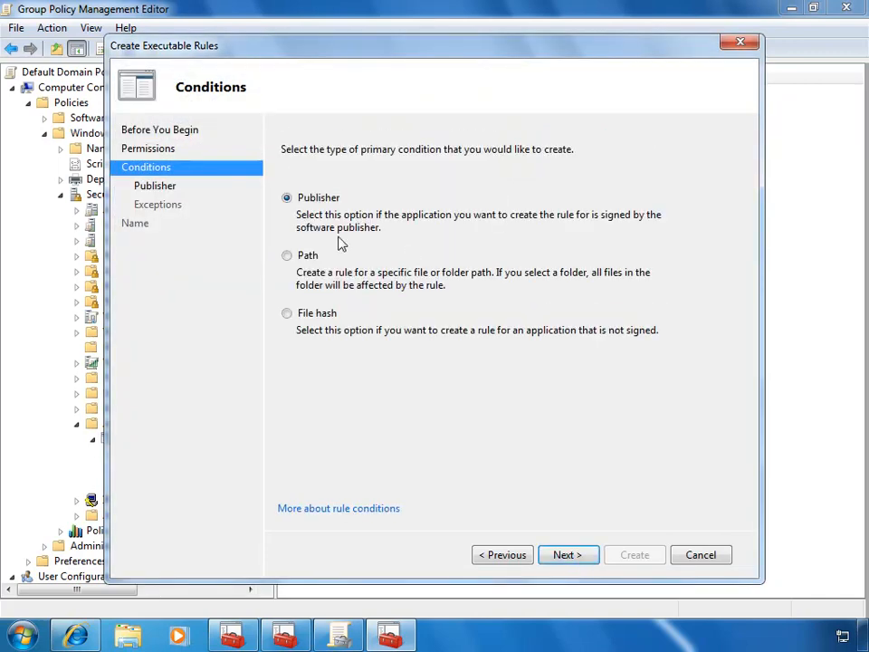
Use a Publisher condition for the rule, with C:\Windows\System32\calc.exe as the reference file.
{"action": "left_click", "coordinate": [581, 561]}
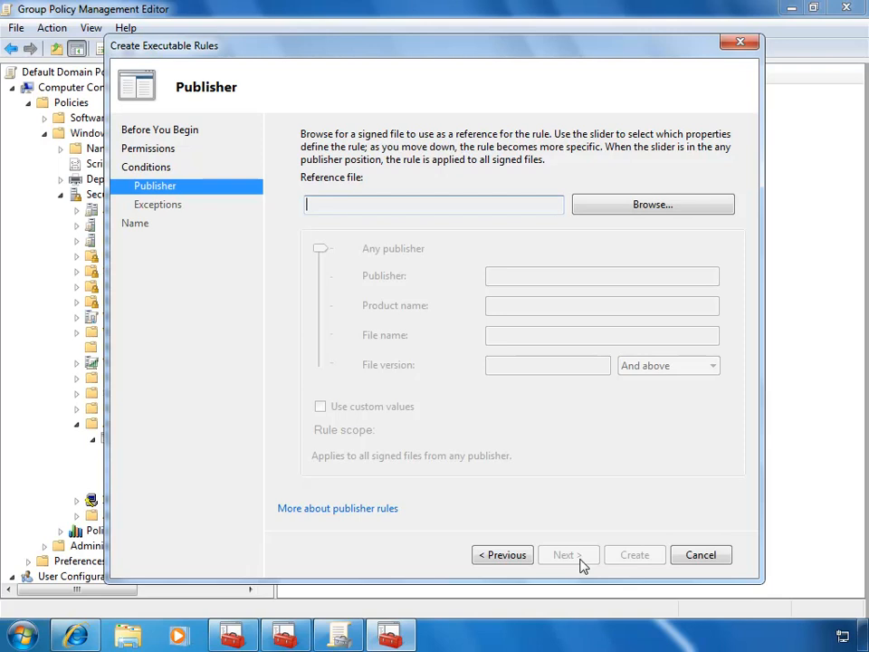
{"action": "left_click", "coordinate": [639, 211]}
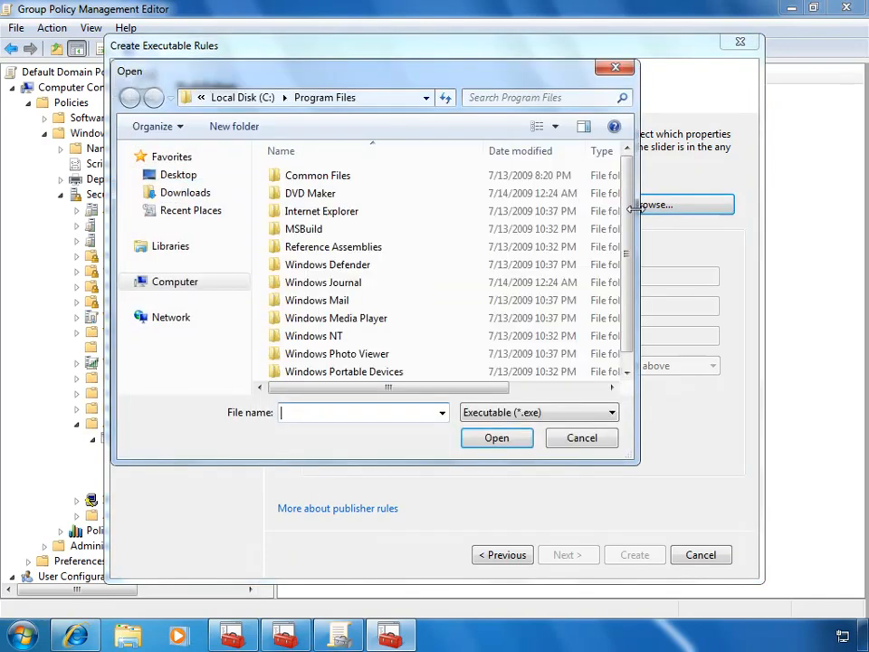
{"action": "left_click", "coordinate": [189, 371]}
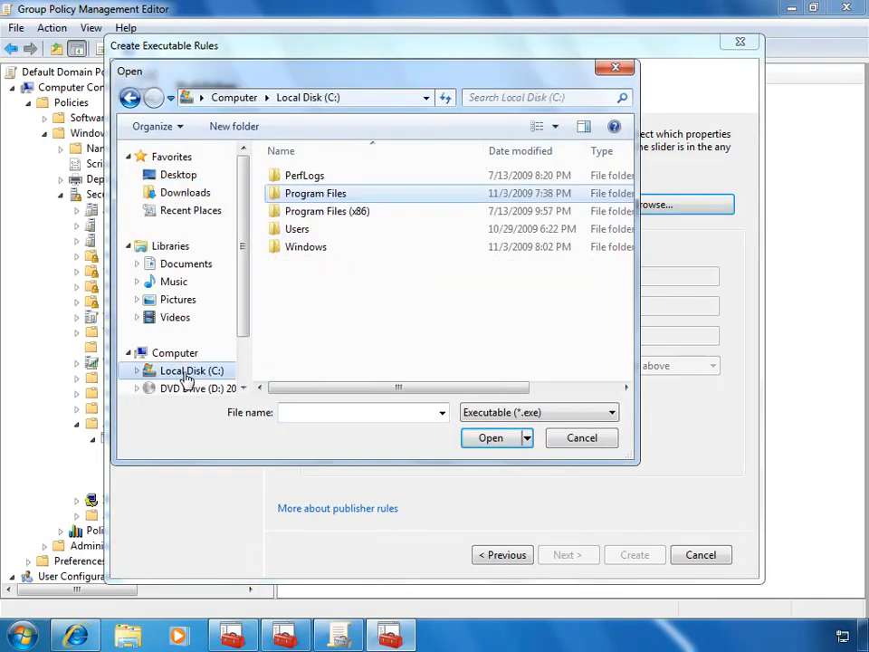
{"action": "double_click", "coordinate": [306, 248]}
{"action": "scroll", "coordinate": [433, 322], "scroll_direction": "down", "scroll_amount": 1}
{"action": "scroll", "coordinate": [431, 321], "scroll_direction": "down", "scroll_amount": 12}
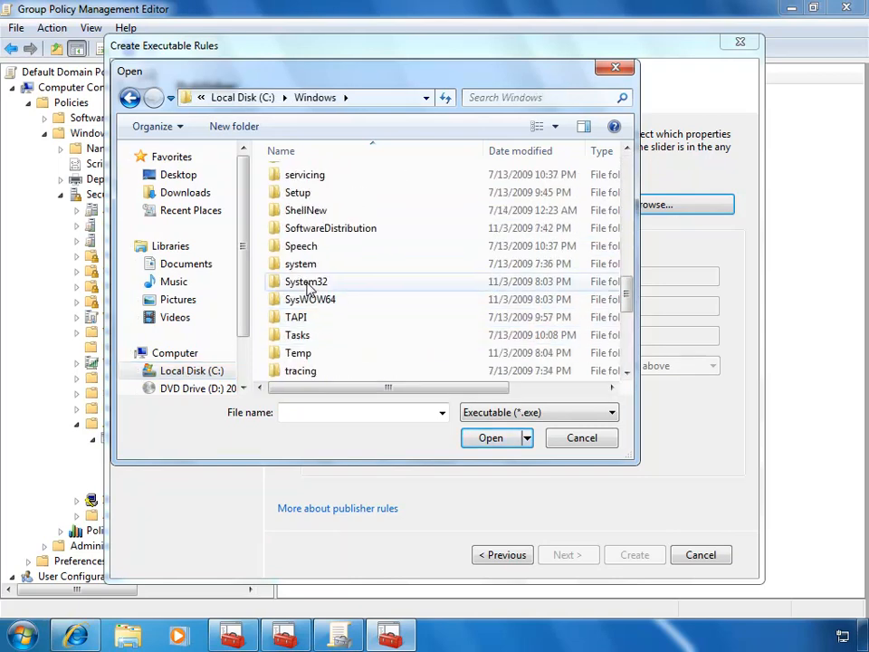
{"action": "double_click", "coordinate": [306, 281]}
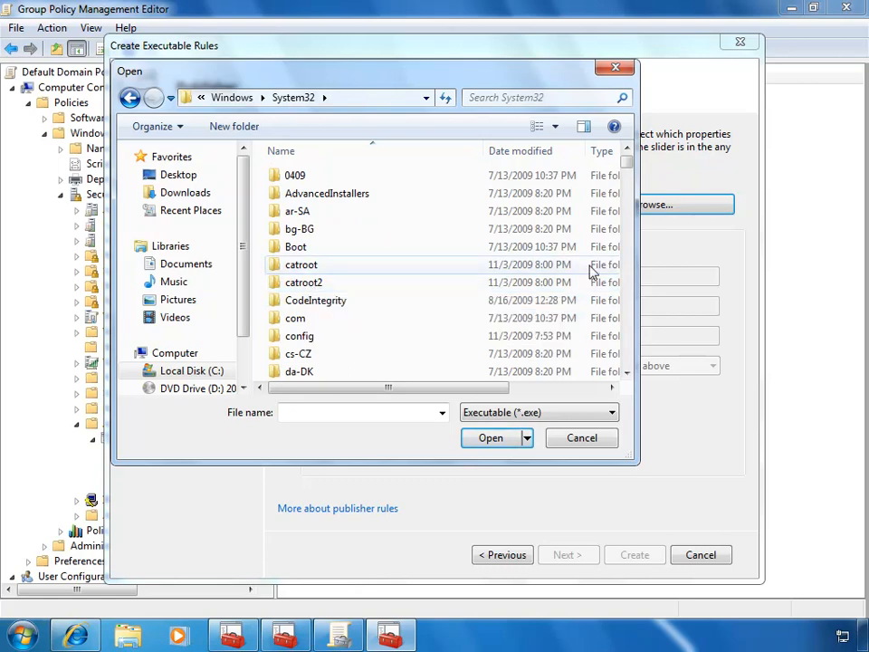
{"action": "left_click_drag", "start_coordinate": [626, 159], "coordinate": [628, 200]}
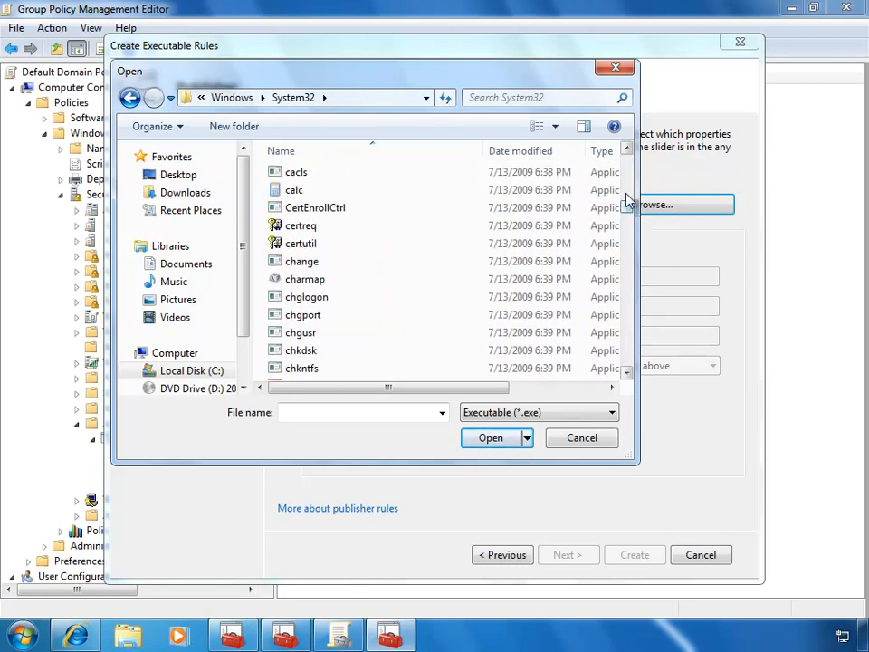
{"action": "left_click", "coordinate": [294, 190]}
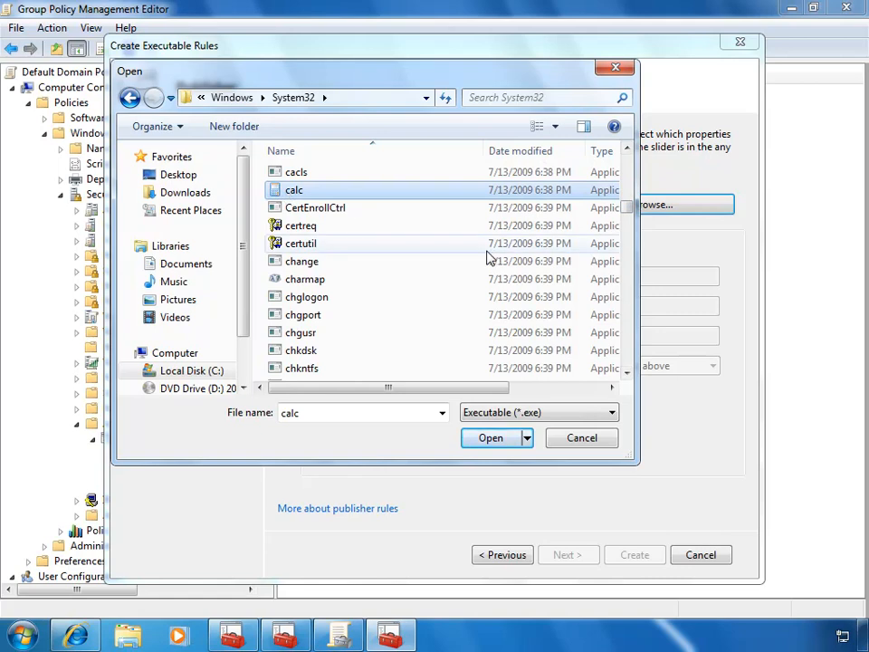
{"action": "left_click", "coordinate": [492, 439]}
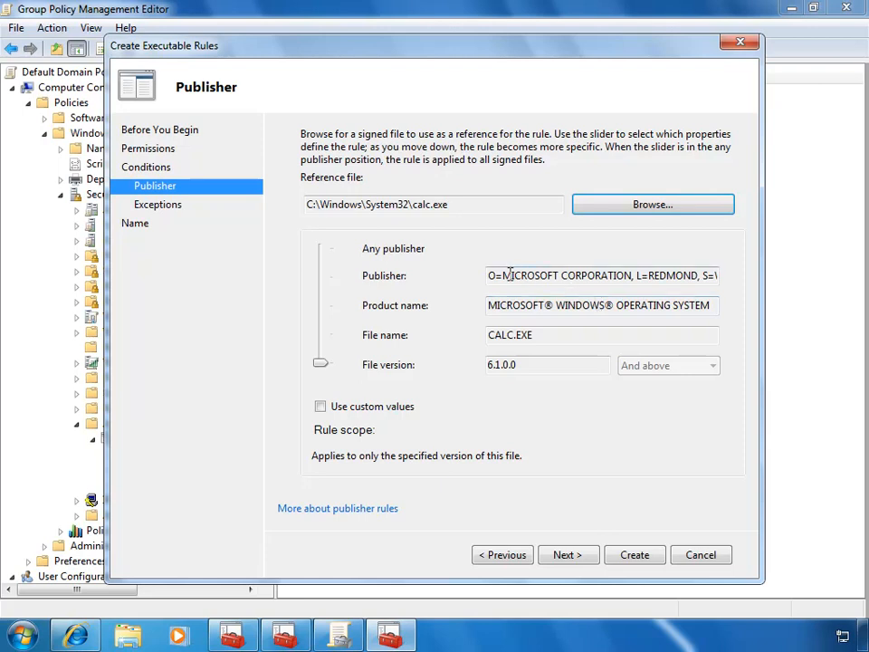
Examine the publisher, product name, file name and file version read from the reference file.
{"action": "left_click_drag", "start_coordinate": [504, 276], "coordinate": [562, 277]}
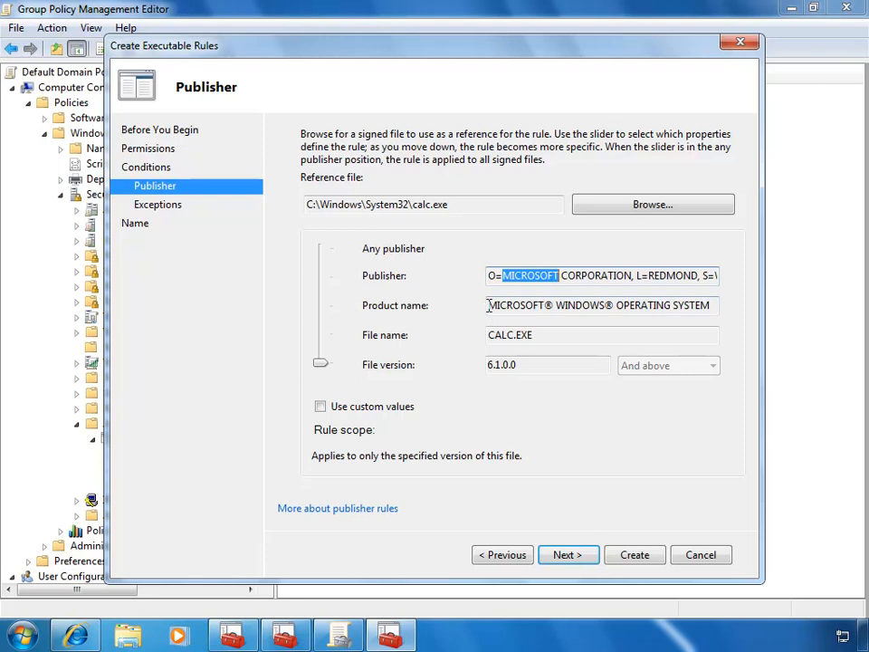
{"action": "left_click_drag", "start_coordinate": [489, 305], "coordinate": [715, 306]}
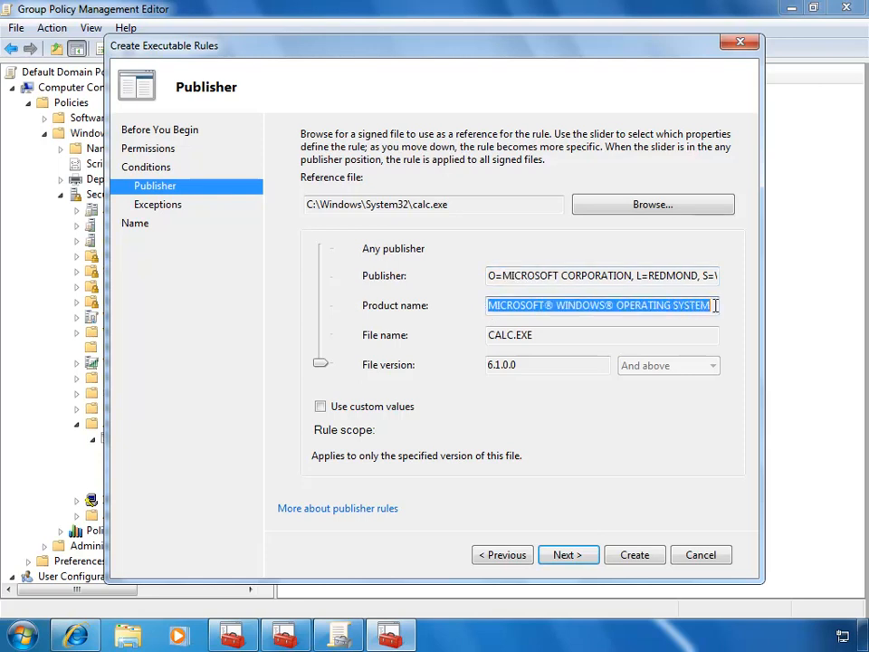
{"action": "left_click_drag", "start_coordinate": [536, 335], "coordinate": [487, 335]}
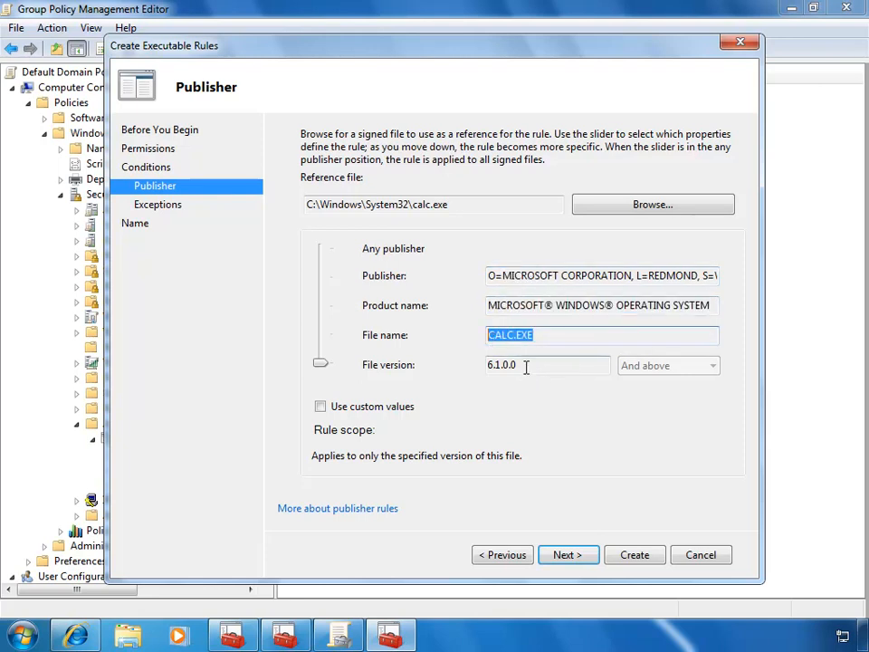
{"action": "left_click_drag", "start_coordinate": [525, 366], "coordinate": [484, 377]}
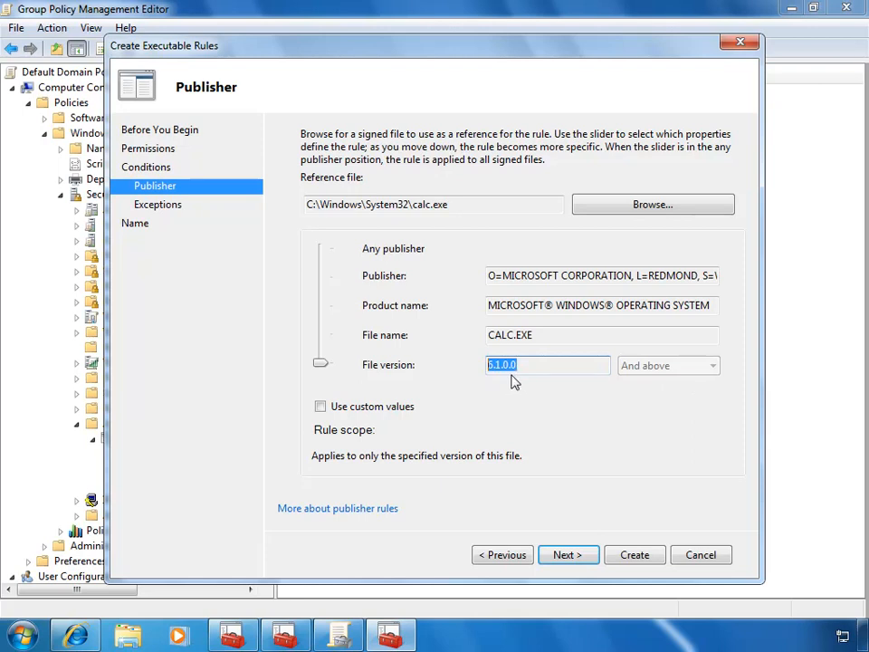
{"action": "left_click", "coordinate": [643, 376]}
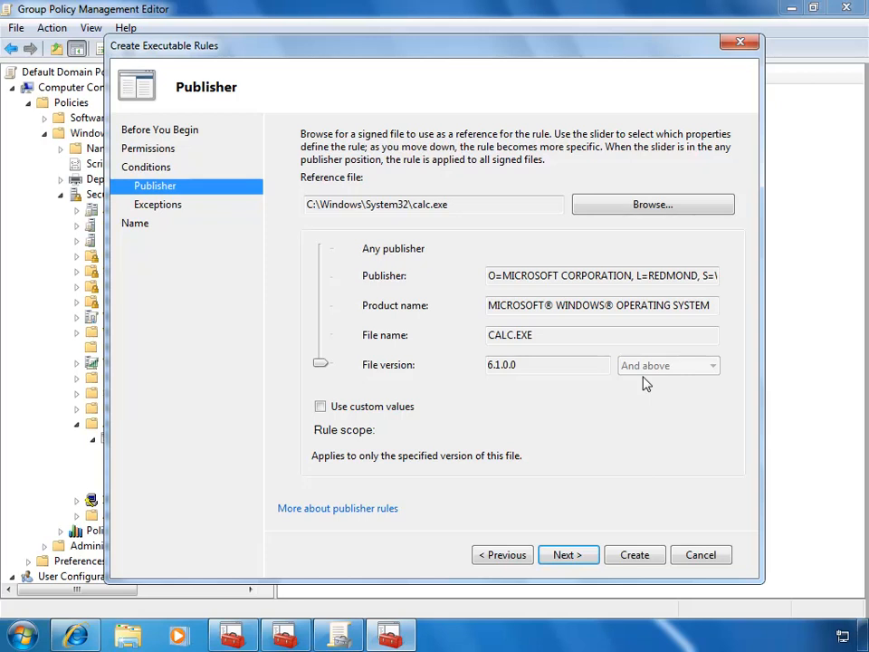
{"action": "left_click_drag", "start_coordinate": [569, 338], "coordinate": [490, 336]}
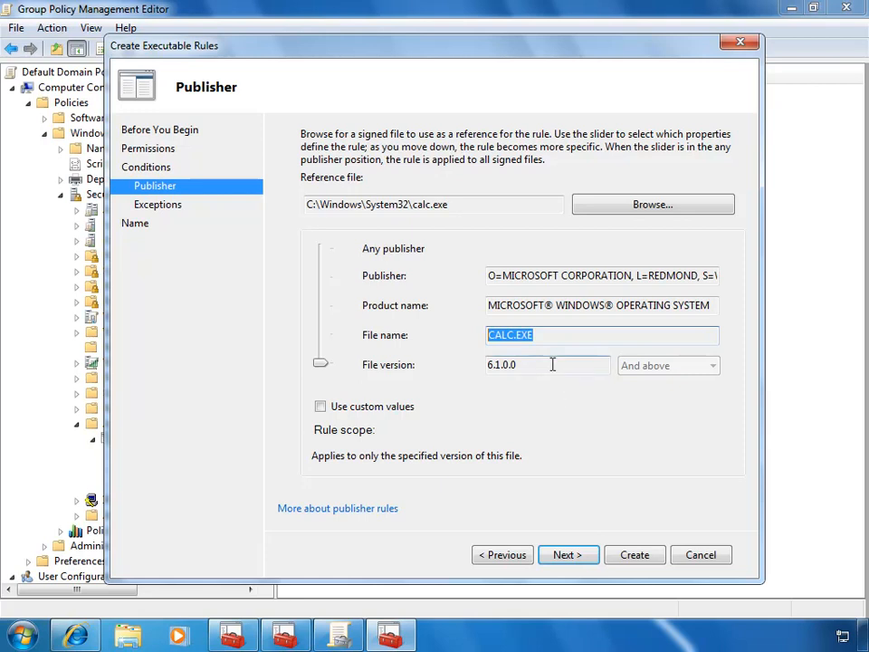
Try widening the rule scope to the Product name level, and return it to the File version level.
{"action": "left_click_drag", "start_coordinate": [320, 363], "coordinate": [326, 316]}
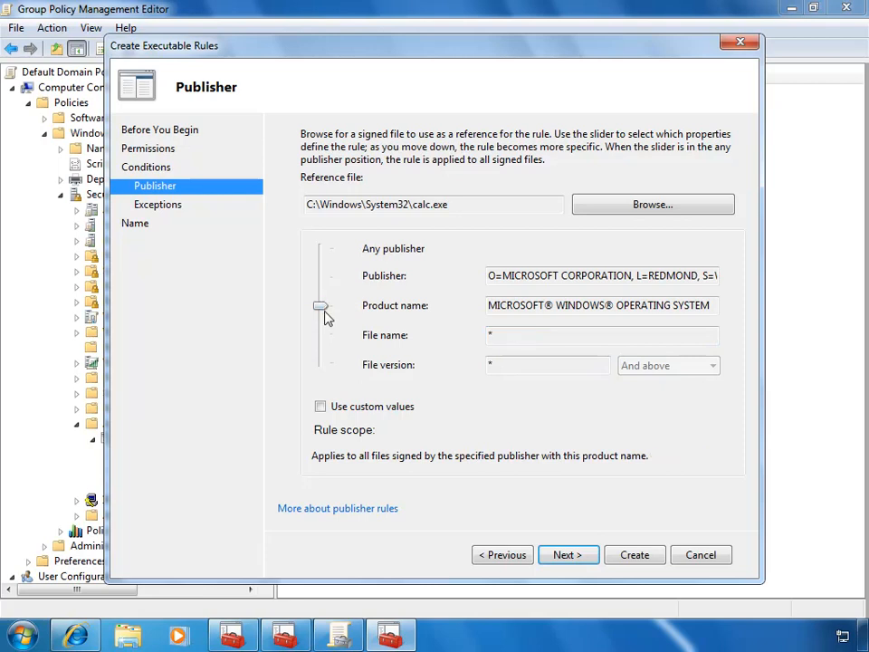
{"action": "left_click", "coordinate": [501, 339]}
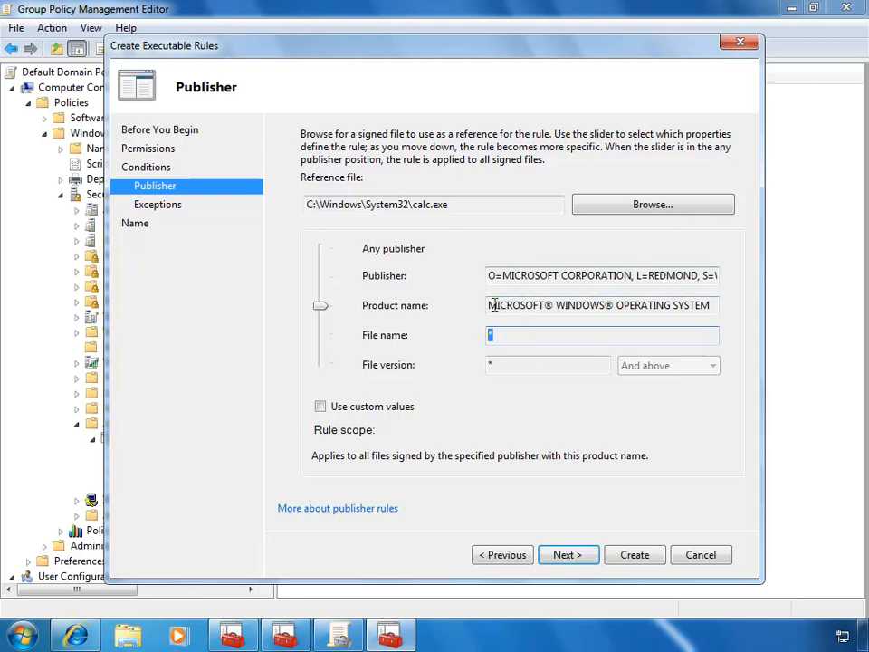
{"action": "left_click_drag", "start_coordinate": [490, 305], "coordinate": [735, 304]}
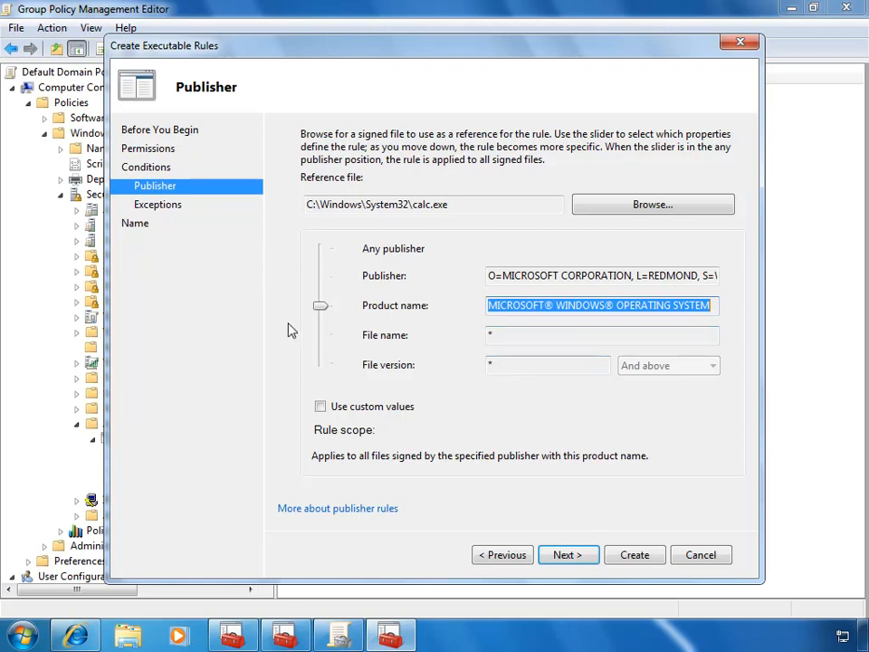
{"action": "left_click_drag", "start_coordinate": [320, 306], "coordinate": [316, 374]}
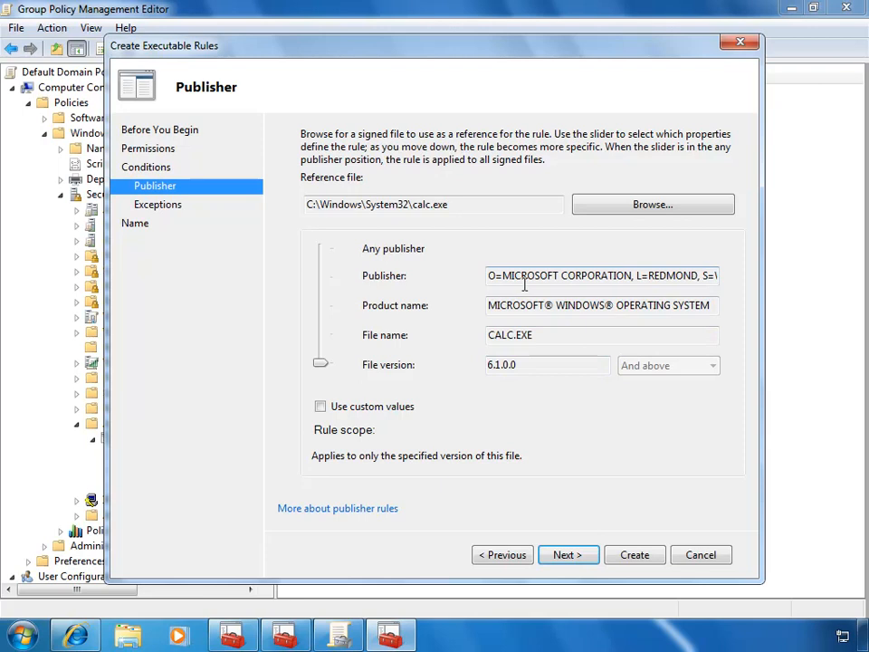
Try custom values for the publisher condition, and turn them off again.
{"action": "left_click", "coordinate": [321, 407]}
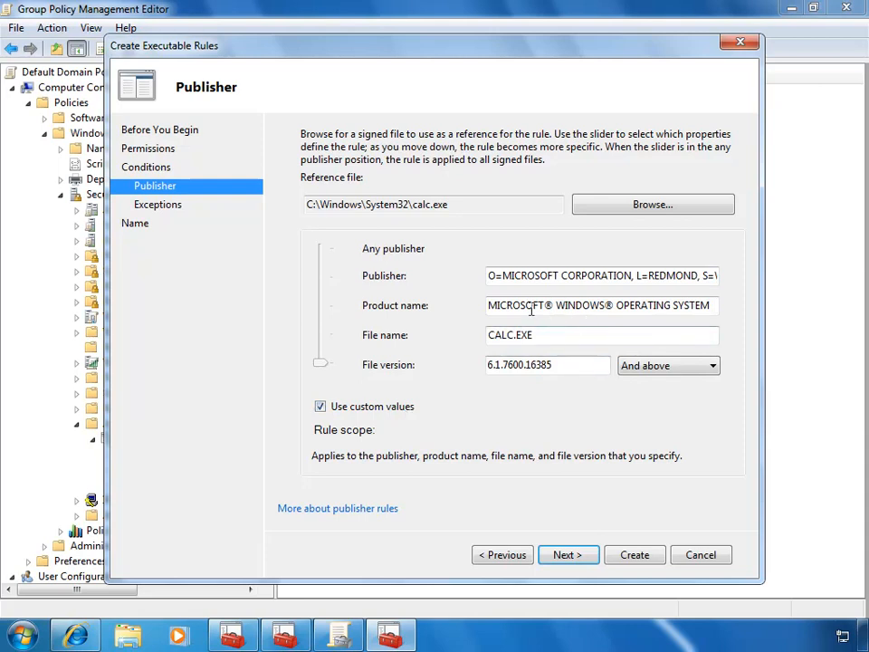
{"action": "left_click_drag", "start_coordinate": [521, 306], "coordinate": [693, 307]}
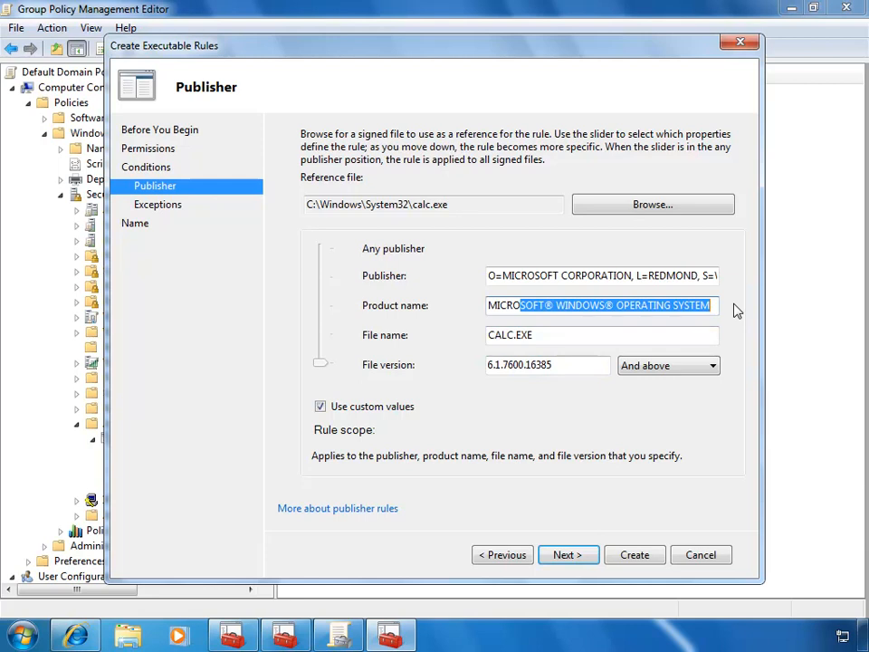
{"action": "left_click", "coordinate": [321, 406]}
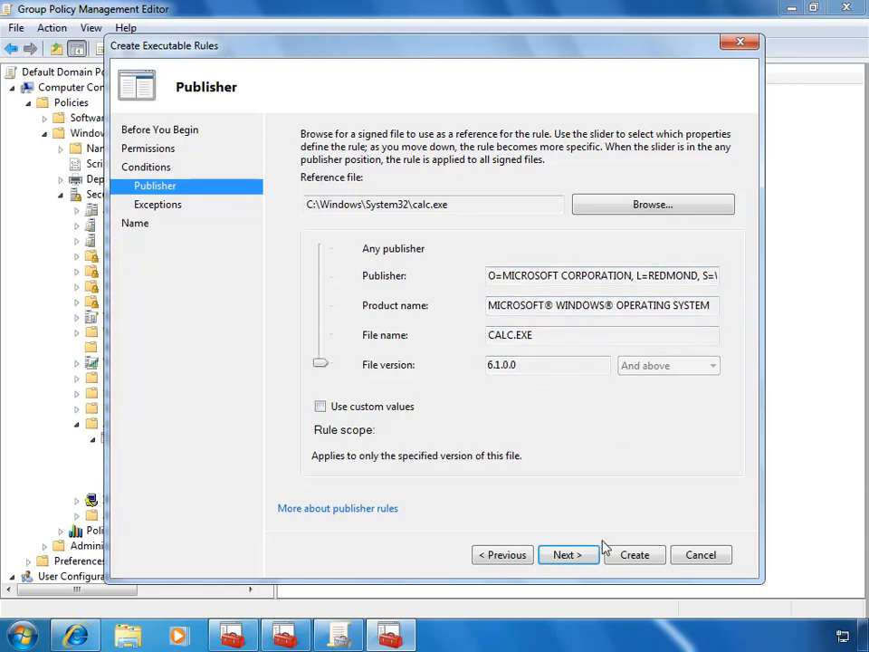
Leave the exceptions empty, shorten the rule name to CALC.EXE, and create the rule together with the default rules.
{"action": "left_click", "coordinate": [568, 555]}
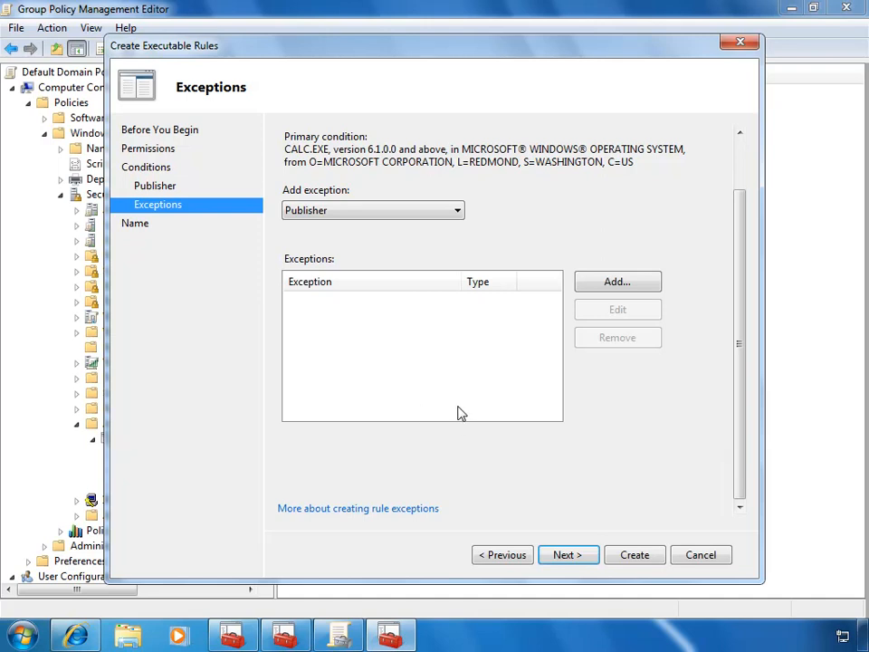
{"action": "left_click", "coordinate": [559, 556]}
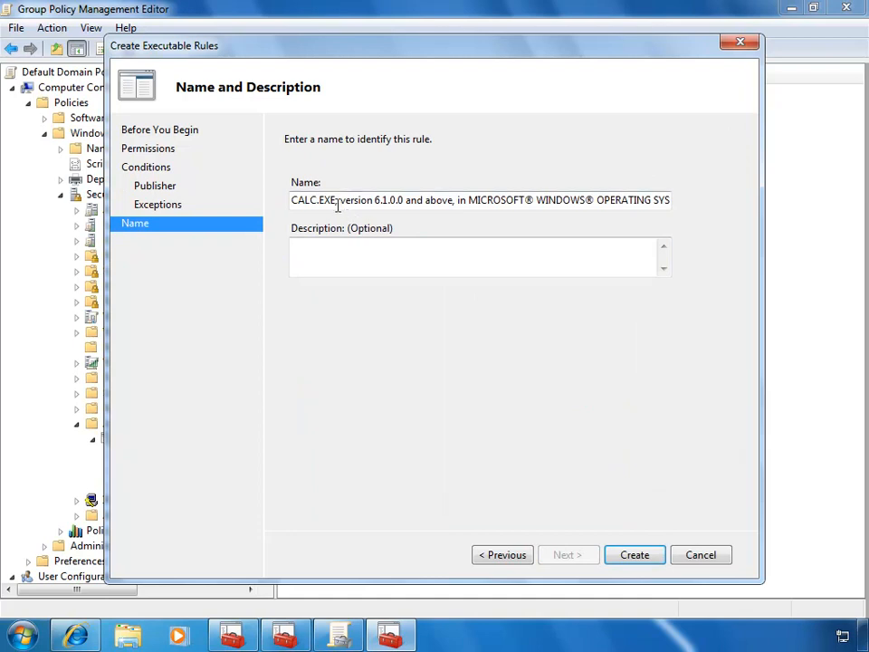
{"action": "left_click_drag", "start_coordinate": [337, 200], "coordinate": [813, 202]}
{"action": "key", "text": "Delete"}
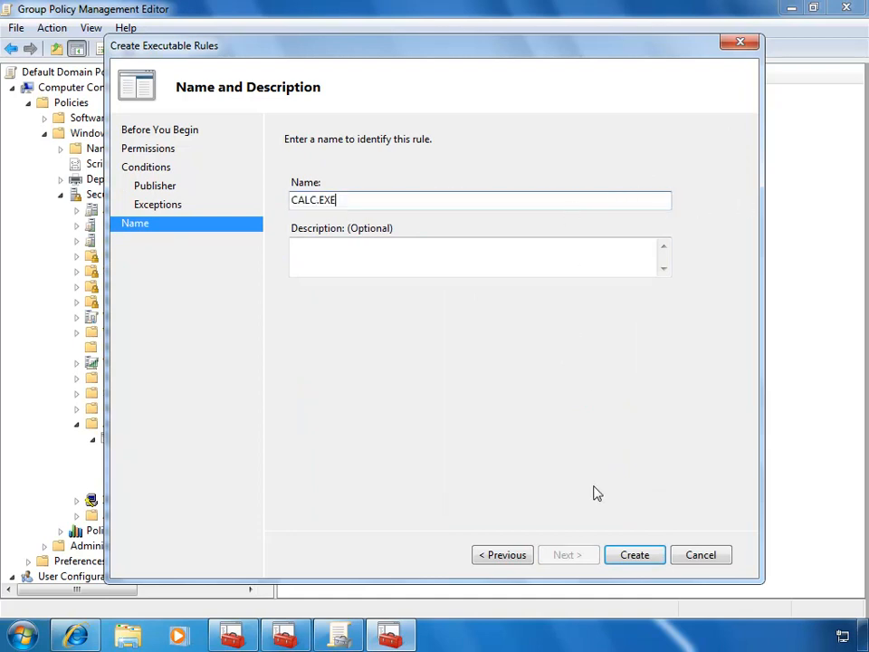
{"action": "left_click", "coordinate": [627, 556]}
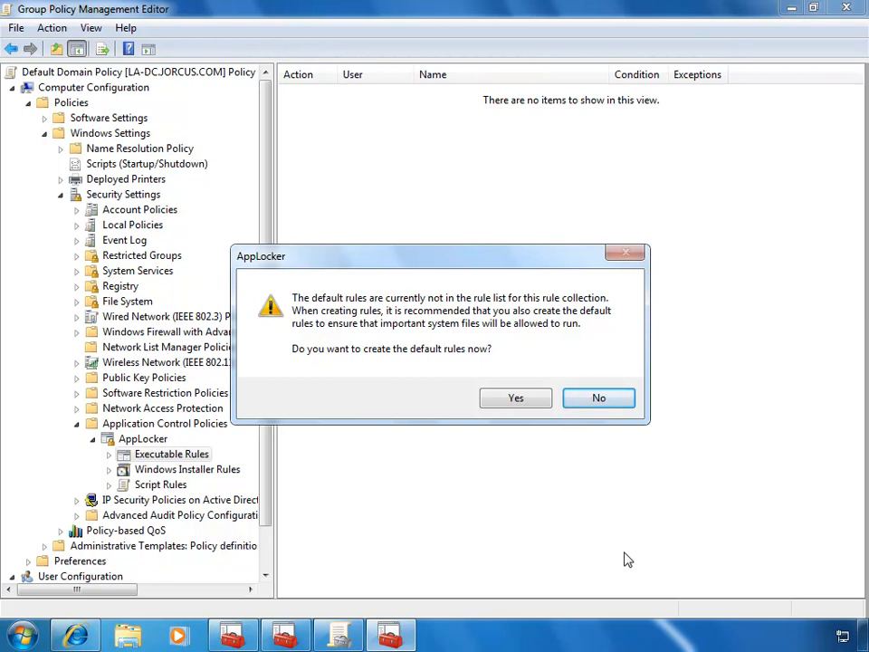
{"action": "left_click", "coordinate": [528, 403]}
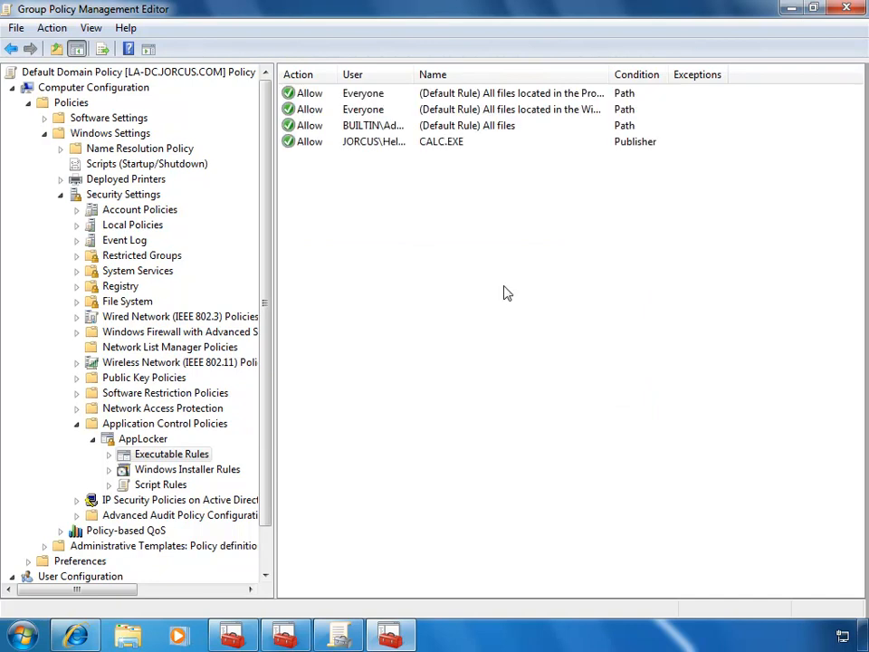
Adjust the User and Name column widths in the executable rules list to review each rule's full group and name.
{"action": "left_click", "coordinate": [385, 142]}
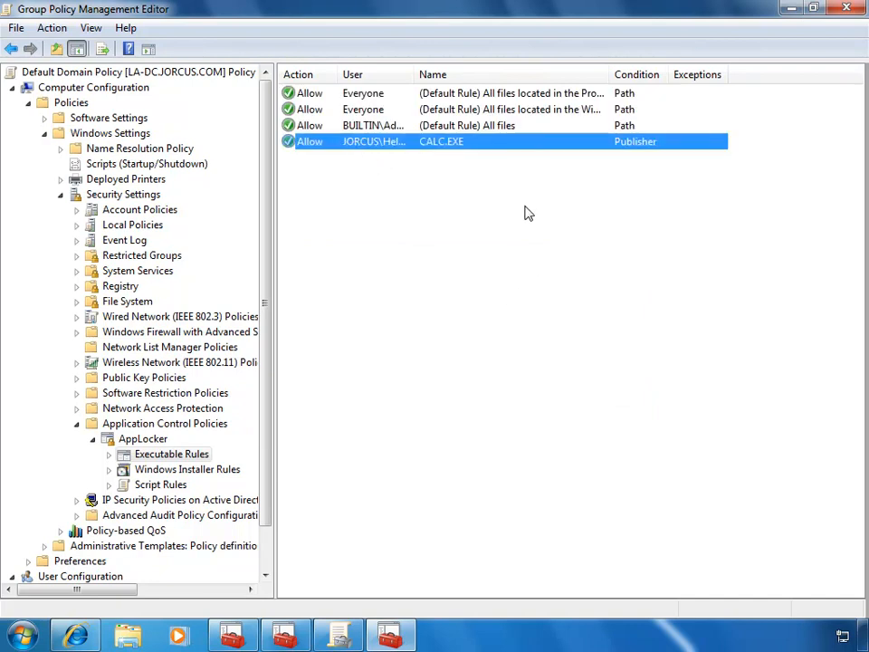
{"action": "left_click_drag", "start_coordinate": [417, 74], "coordinate": [567, 74]}
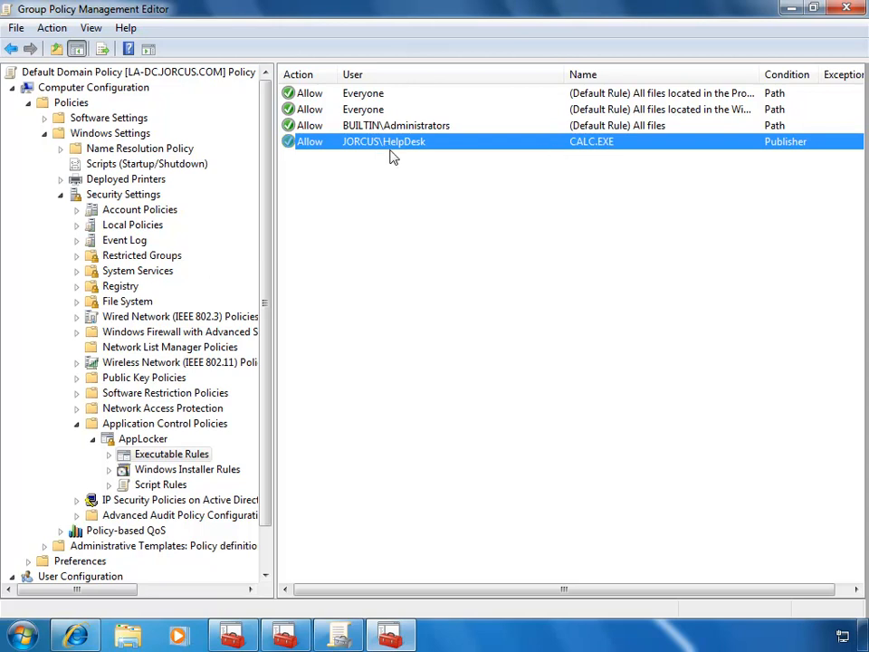
{"action": "left_click", "coordinate": [439, 111]}
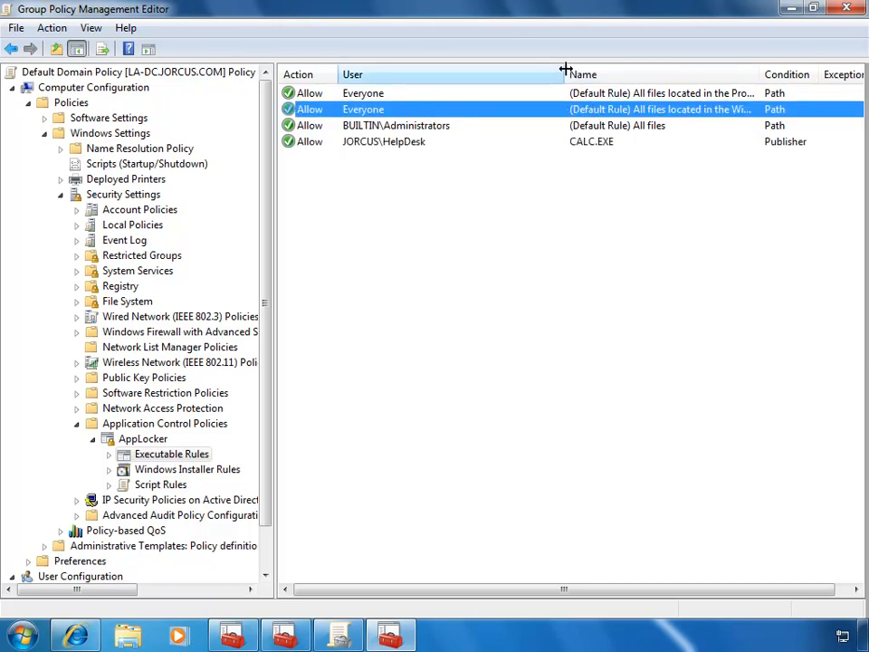
{"action": "left_click_drag", "start_coordinate": [564, 74], "coordinate": [487, 74]}
{"action": "left_click_drag", "start_coordinate": [681, 75], "coordinate": [770, 74]}
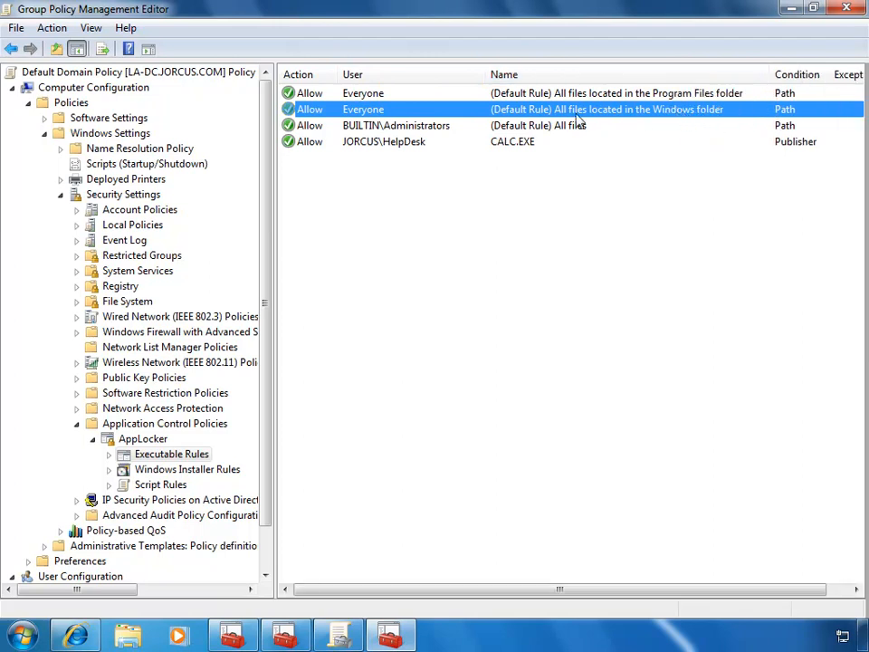
Open the exceptions of the default rule for the Windows folder and start a new publisher exception.
{"action": "right_click", "coordinate": [675, 121]}
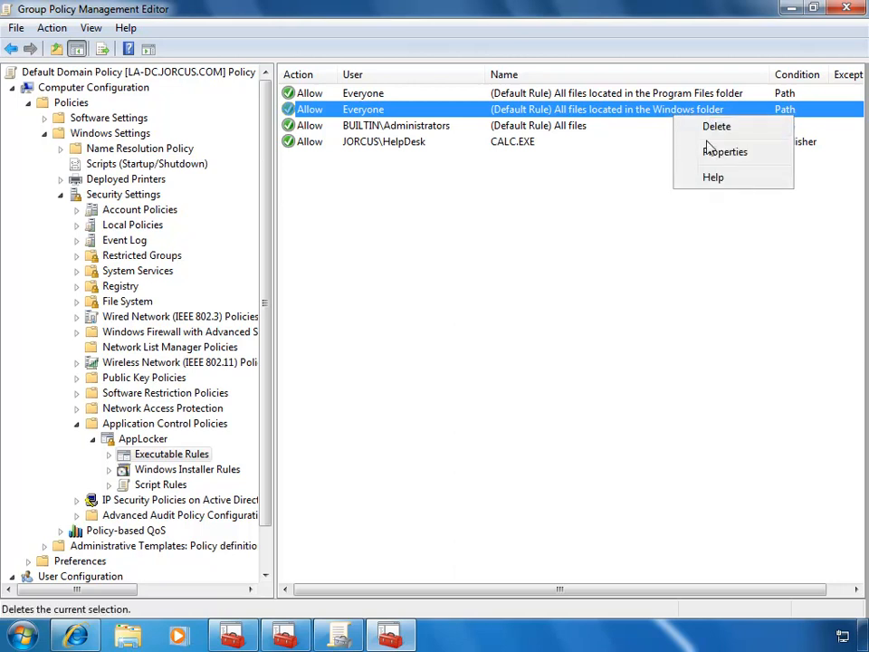
{"action": "left_click", "coordinate": [708, 153]}
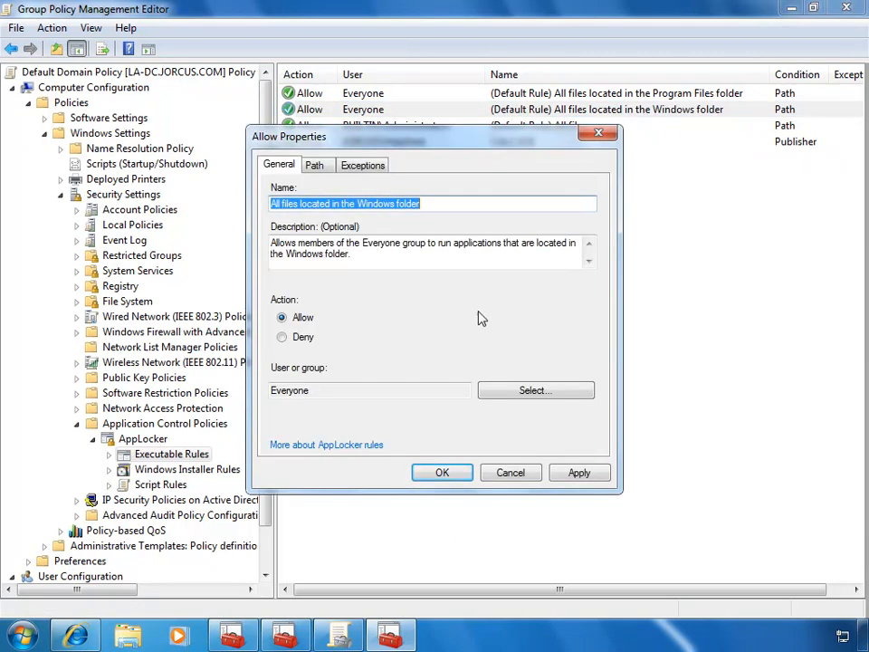
{"action": "left_click", "coordinate": [374, 166]}
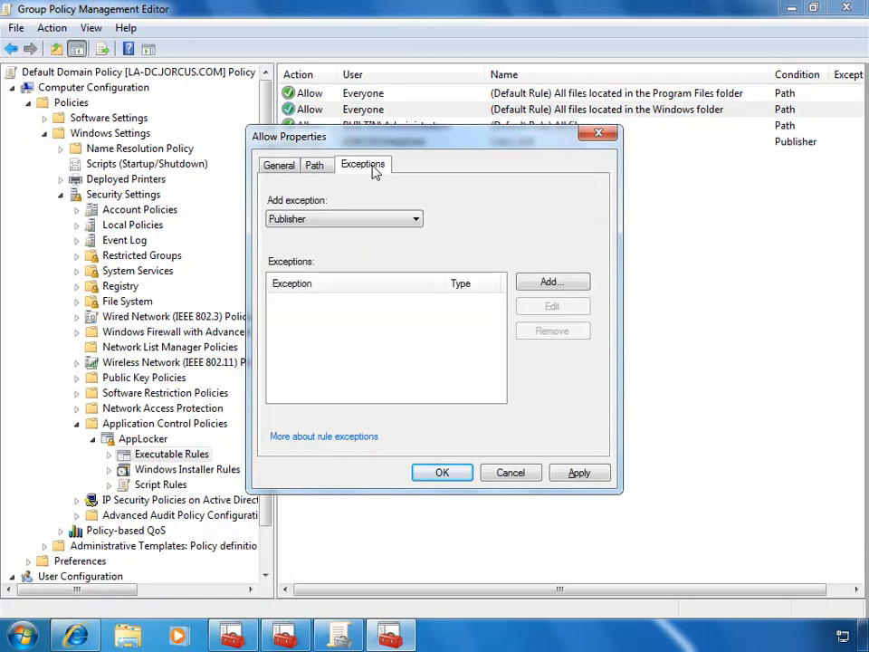
{"action": "left_click", "coordinate": [552, 283]}
Choose C:\Windows\System32\calc.exe as the exception's reference file, keep the File version scope, and save the exception to the rule.
{"action": "left_click", "coordinate": [406, 169]}
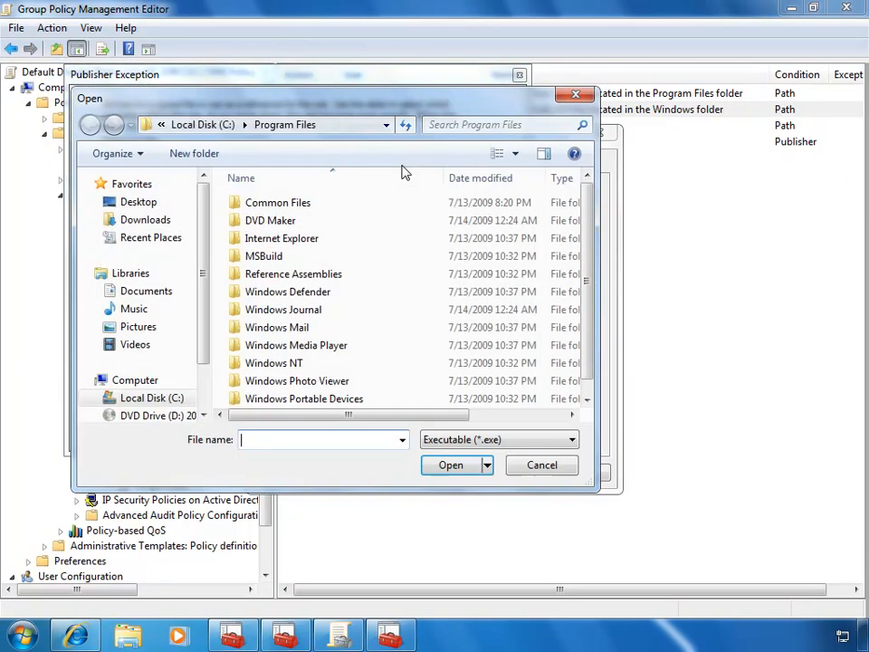
{"action": "left_click", "coordinate": [201, 125]}
{"action": "double_click", "coordinate": [272, 275]}
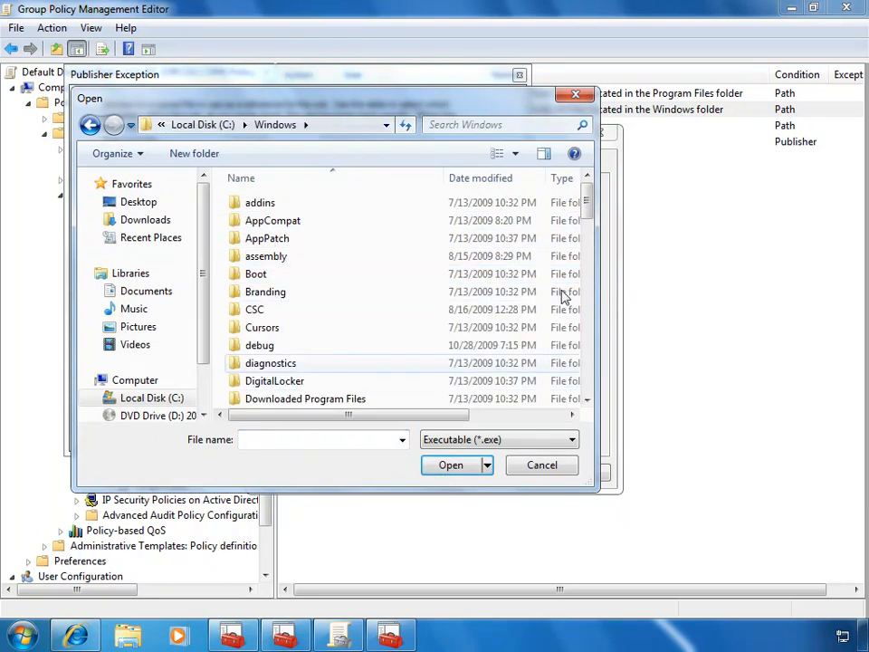
{"action": "scroll", "coordinate": [587, 286], "scroll_direction": "down", "scroll_amount": 1}
{"action": "scroll", "coordinate": [587, 286], "scroll_direction": "down", "scroll_amount": 13}
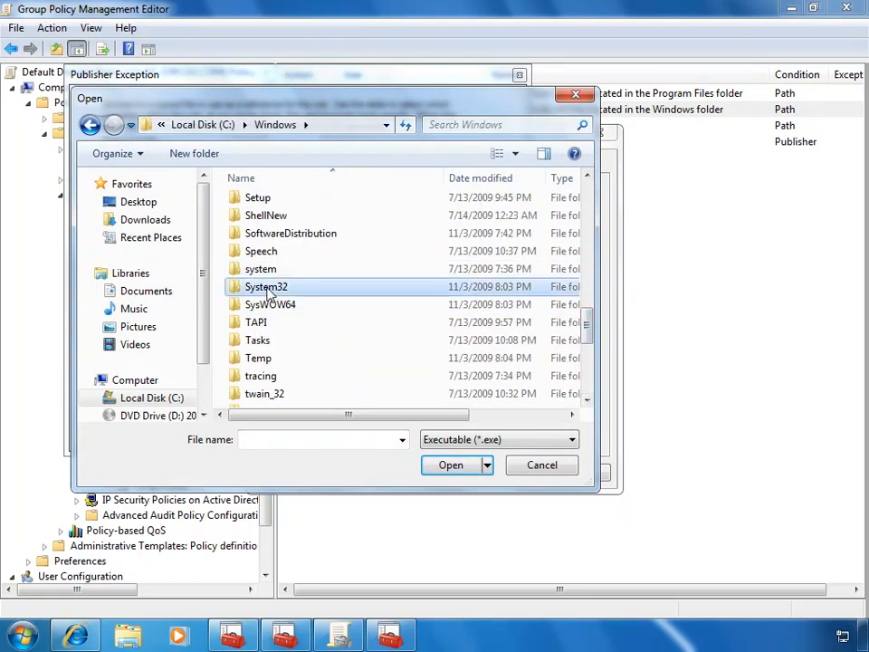
{"action": "double_click", "coordinate": [268, 289]}
{"action": "mouse_move", "coordinate": [593, 209]}
{"action": "left_mouse_down"}
{"action": "mouse_move", "coordinate": [586, 245]}
{"action": "mouse_move", "coordinate": [587, 229]}
{"action": "left_mouse_up"}
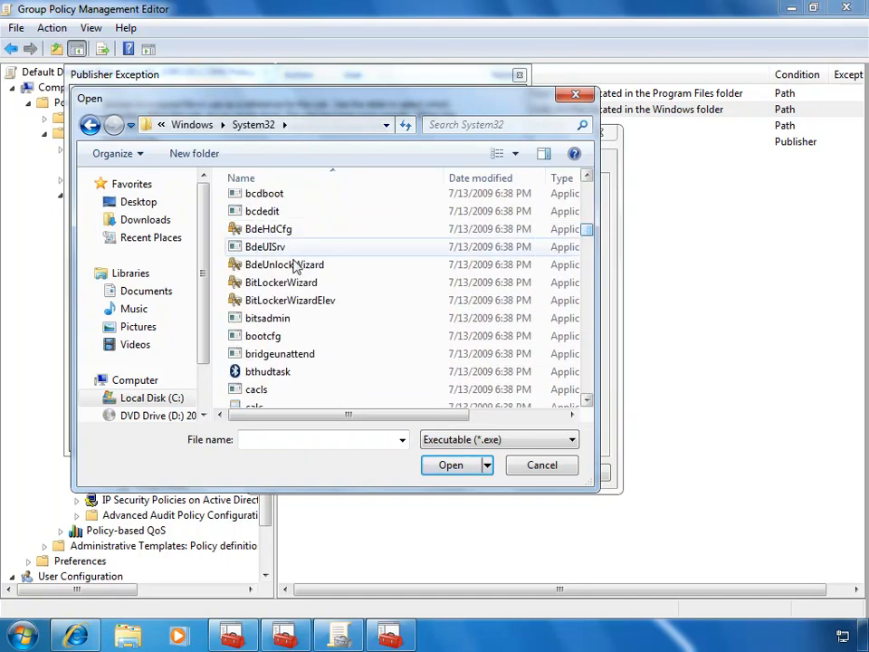
{"action": "left_click", "coordinate": [254, 407]}
{"action": "scroll", "coordinate": [271, 290], "scroll_direction": "down", "scroll_amount": 2}
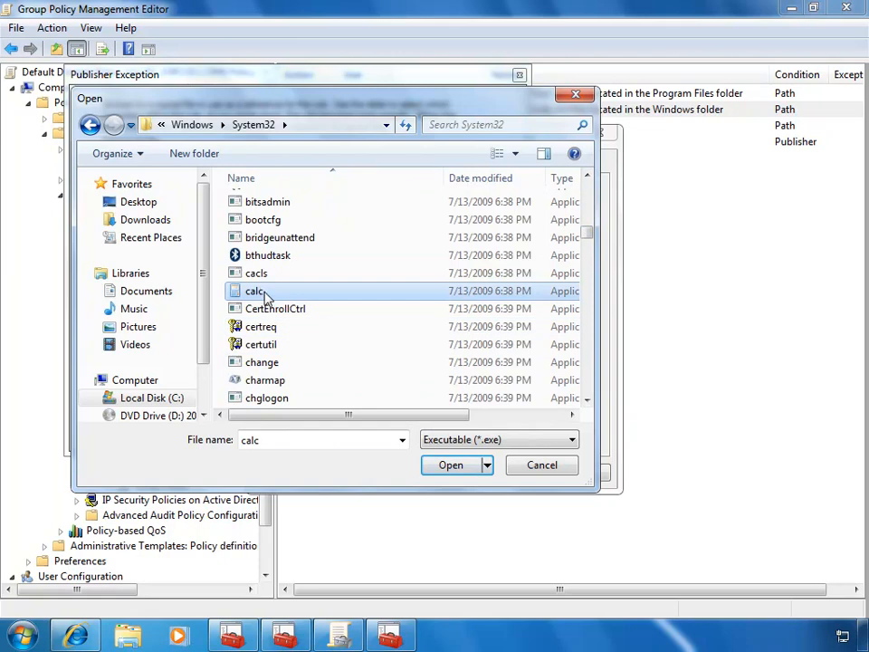
{"action": "left_click", "coordinate": [464, 474]}
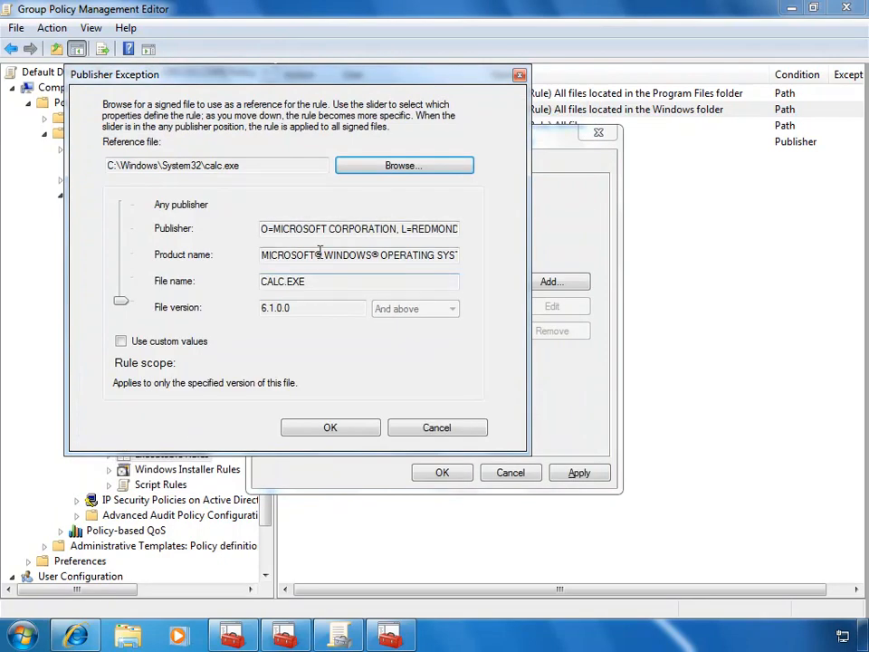
{"action": "left_click", "coordinate": [355, 433]}
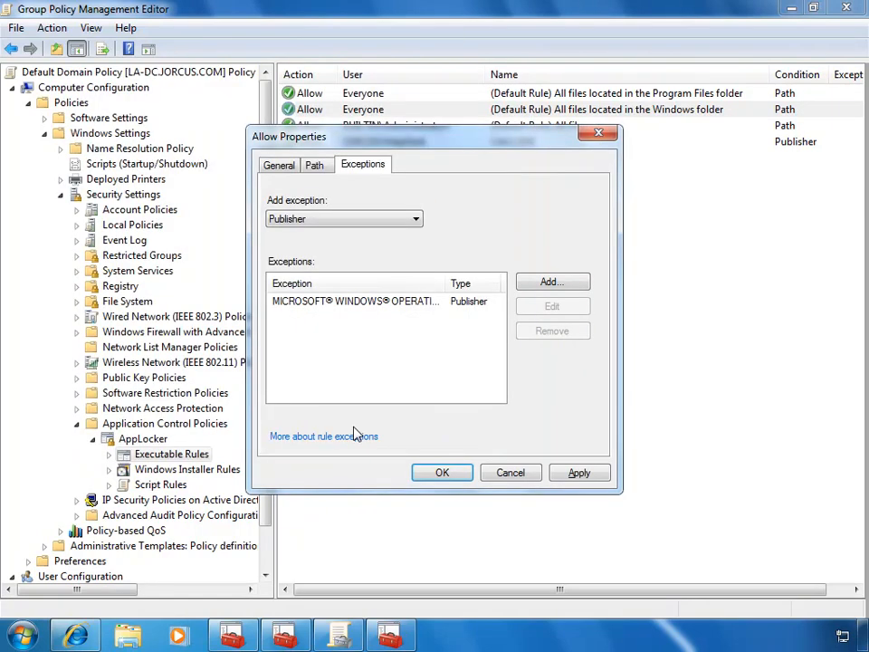
{"action": "left_click", "coordinate": [444, 473]}
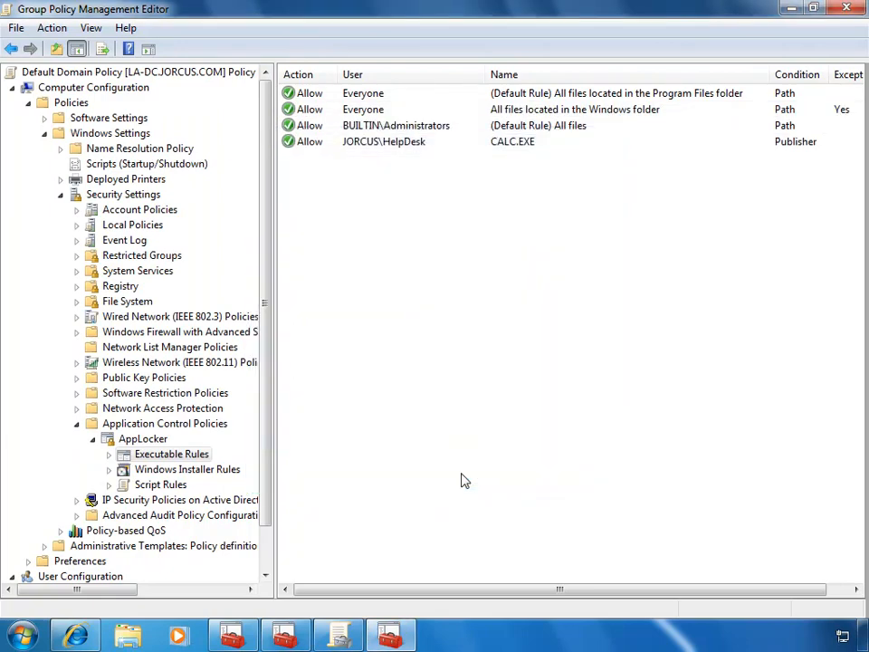
Review the Exceptions value of the Windows folder rule and compare it with the HelpDesk rule for CALC.EXE.
{"action": "left_click", "coordinate": [438, 115]}
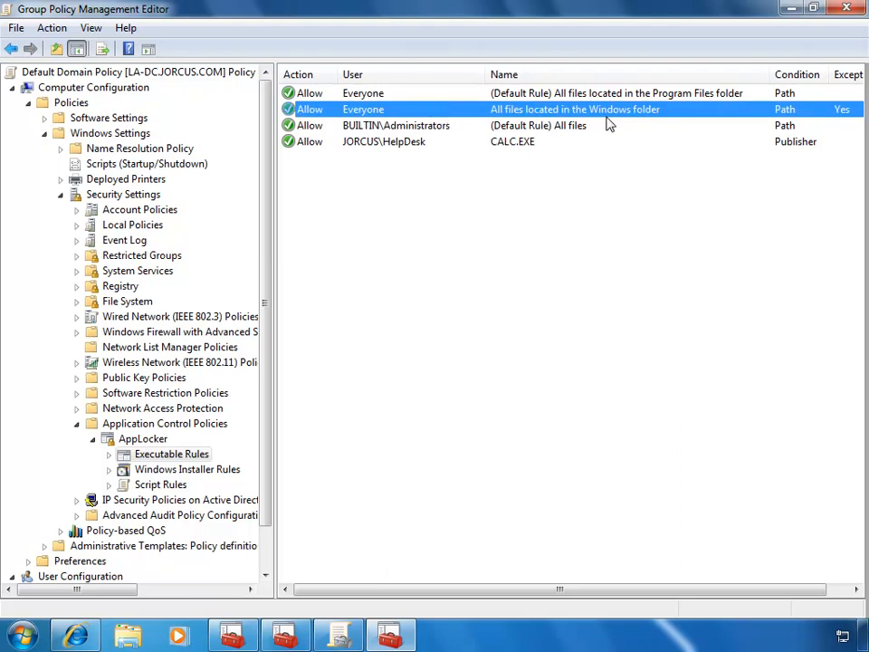
{"action": "left_click_drag", "start_coordinate": [710, 589], "coordinate": [798, 592]}
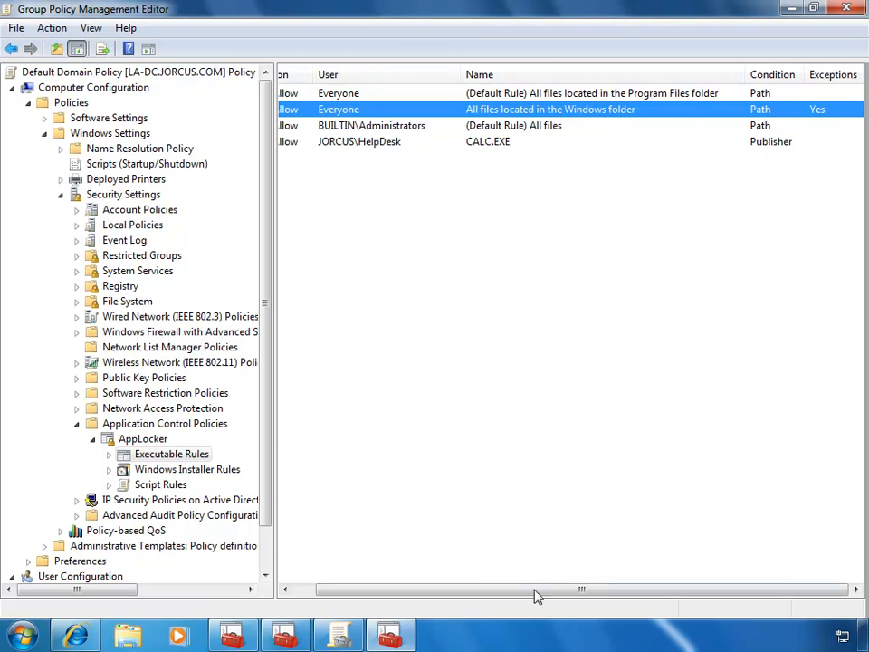
{"action": "left_click_drag", "start_coordinate": [534, 596], "coordinate": [431, 589]}
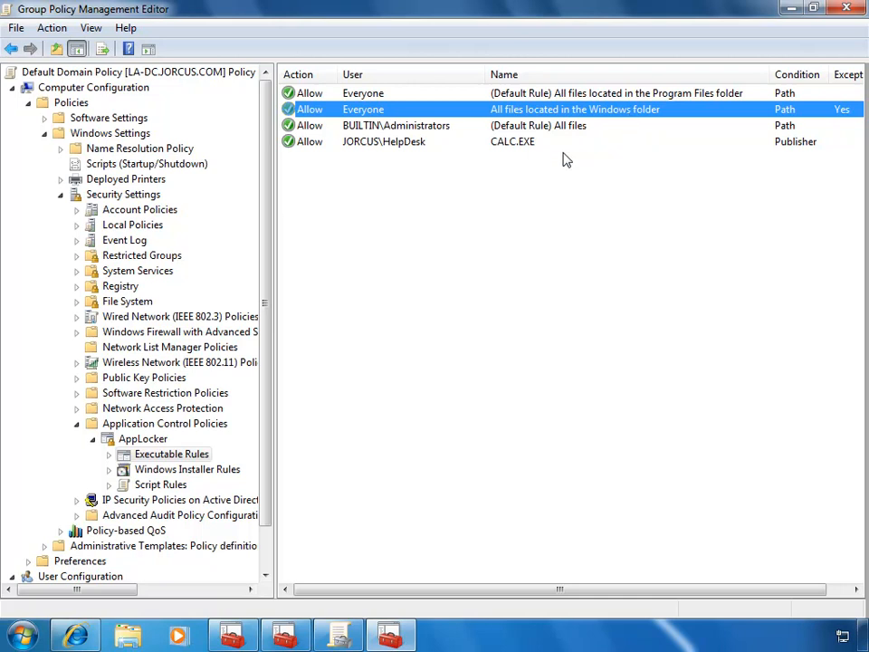
{"action": "left_click", "coordinate": [518, 146]}
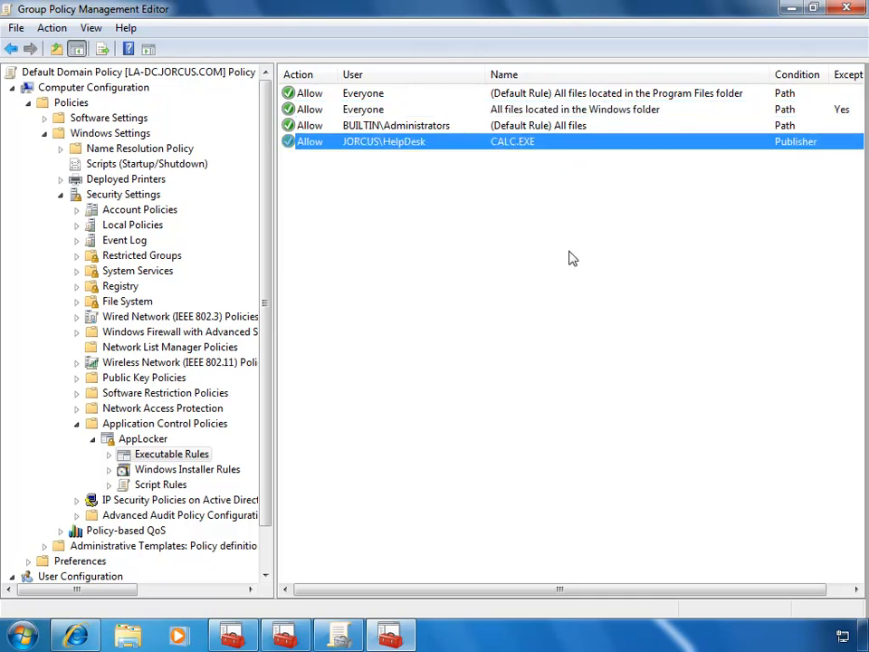